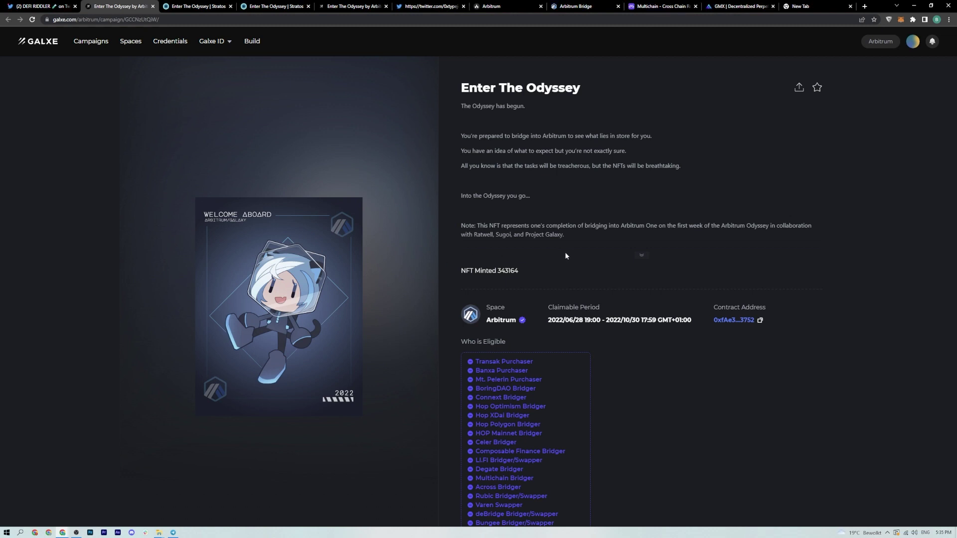
- Confirm Galxe shows 'You are NOT eligible' for the Odyssey NFT, then close the campaign tab
{"action": "scroll", "coordinate": [573, 252], "scroll_direction": "down", "scroll_amount": 2}
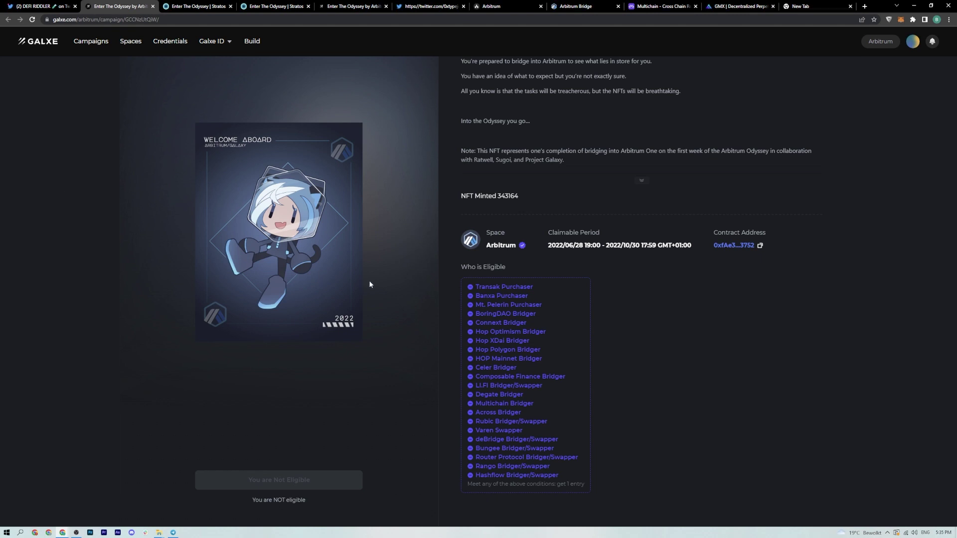
{"action": "scroll", "coordinate": [368, 284], "scroll_direction": "down", "scroll_amount": 2}
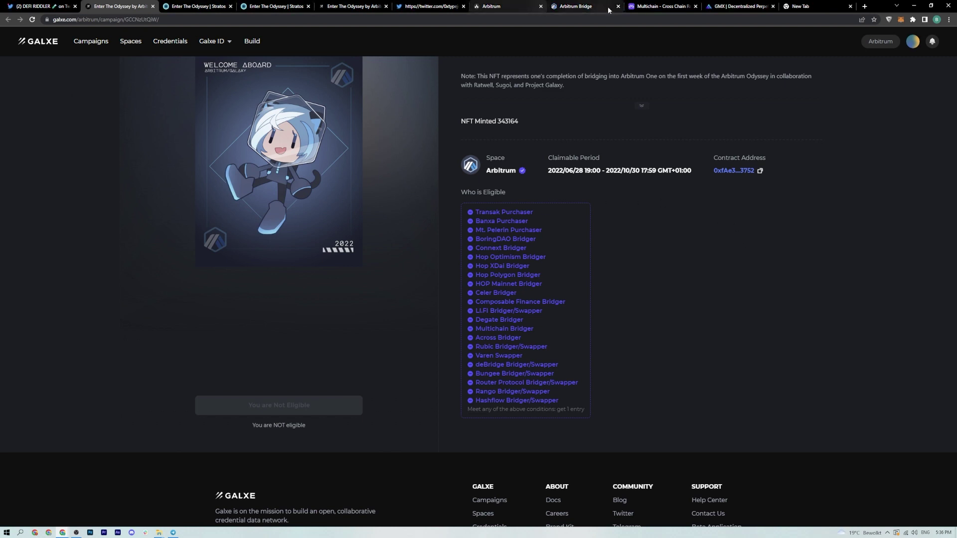
{"action": "left_click", "coordinate": [153, 6]}
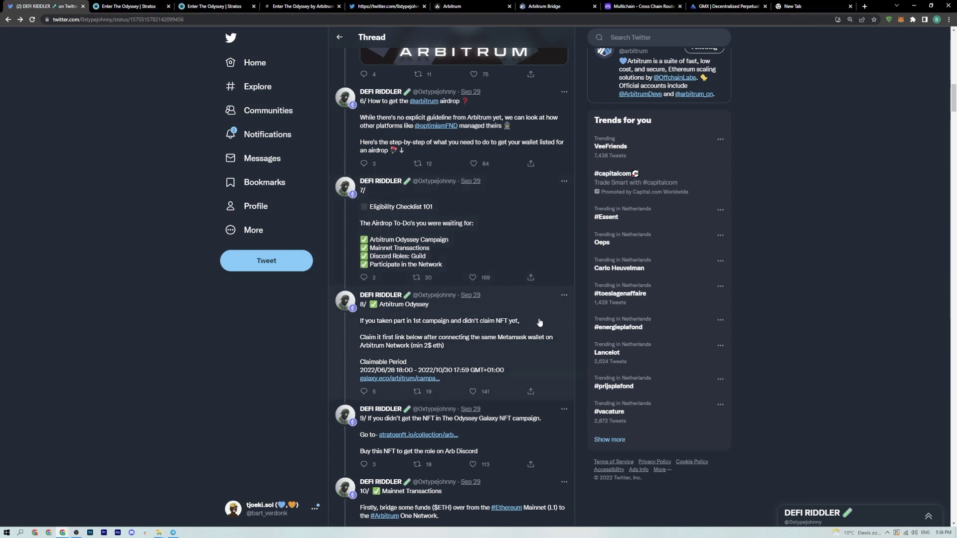
- Open the stratosnft.io collection link from tweet 9/ of the thread
{"action": "scroll", "coordinate": [540, 317], "scroll_direction": "down", "scroll_amount": 2}
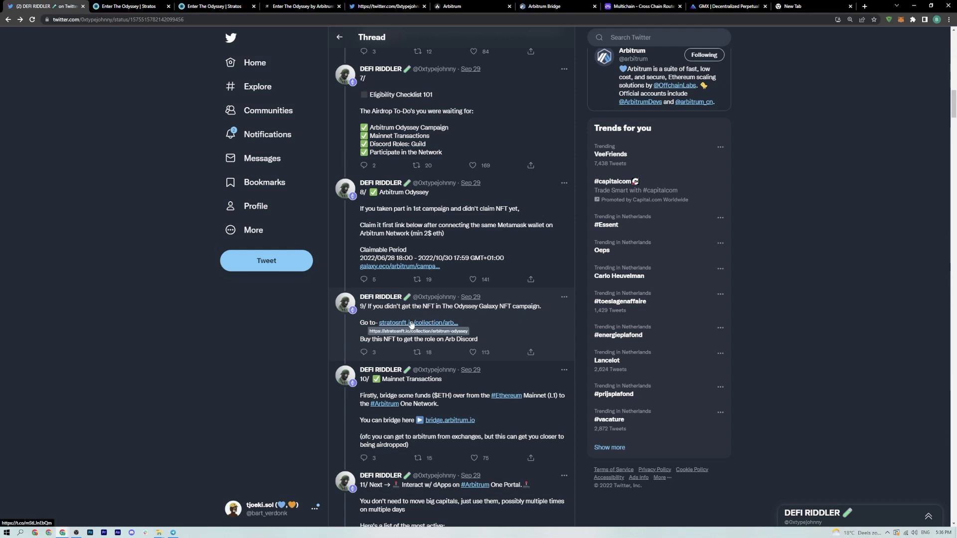
{"action": "left_click", "coordinate": [411, 324]}
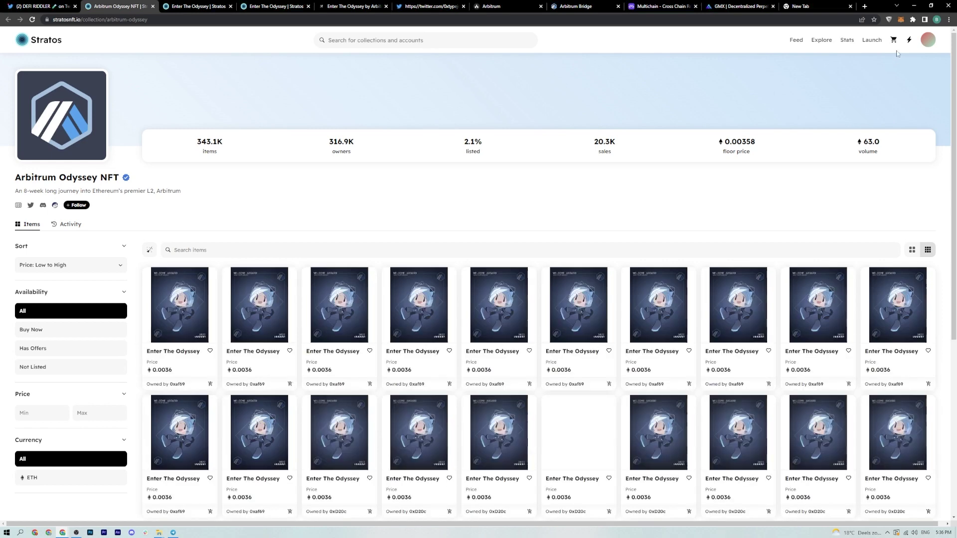
- Check that MetaMask shows a 0 ETH balance, then close the Stratos collection tab
{"action": "left_click", "coordinate": [900, 20]}
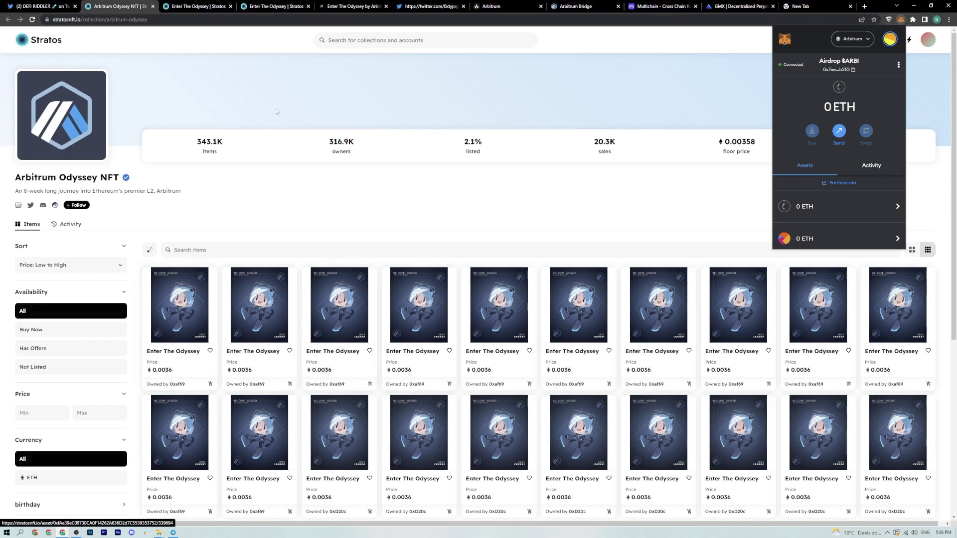
{"action": "left_click", "coordinate": [724, 64]}
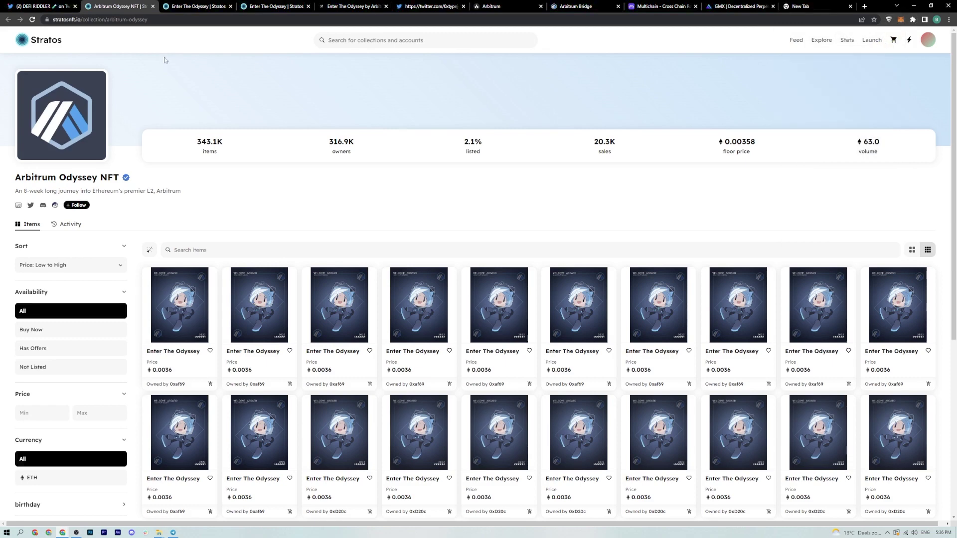
{"action": "left_click", "coordinate": [152, 6]}
{"action": "scroll", "coordinate": [429, 279], "scroll_direction": "down", "scroll_amount": 2}
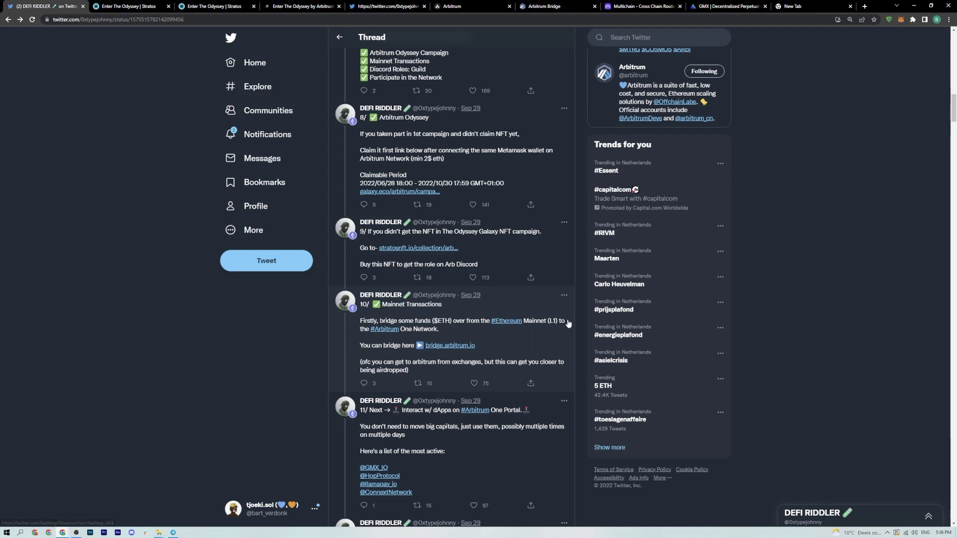
- Open the bridge.arbitrum.io link from tweet 10/ in a new tab
{"action": "left_click", "coordinate": [440, 345]}
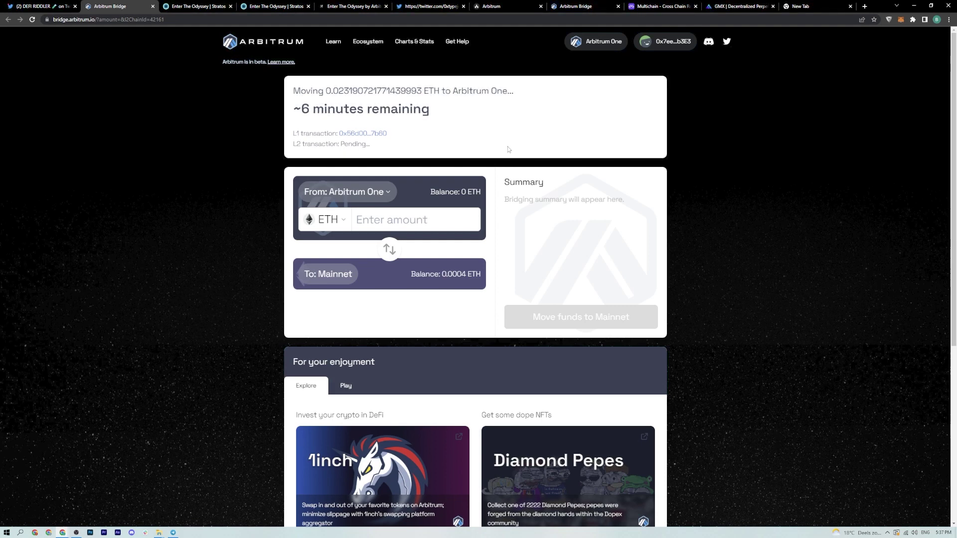
- Scroll down the Arbitrum Bridge page and close its tab
{"action": "scroll", "coordinate": [508, 149], "scroll_direction": "down", "scroll_amount": 2}
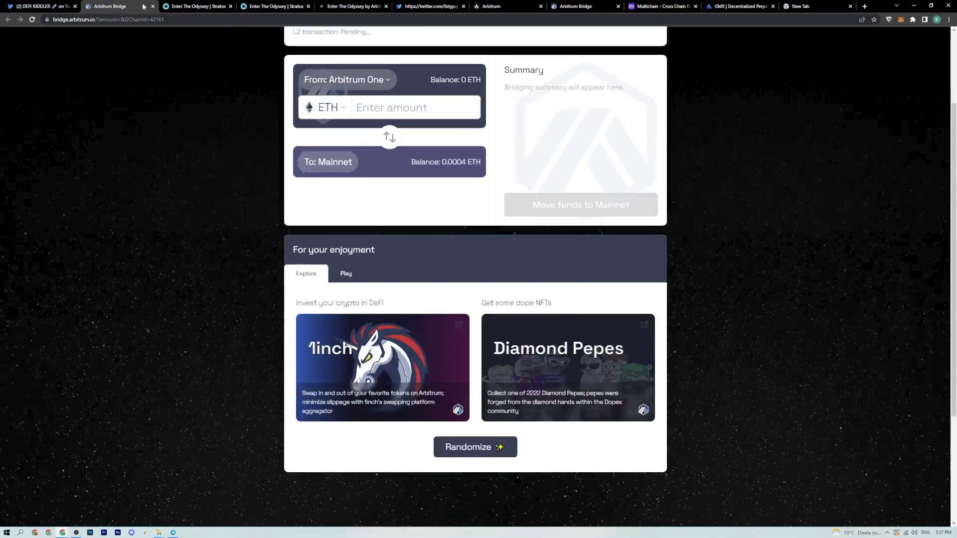
{"action": "left_click", "coordinate": [153, 6]}
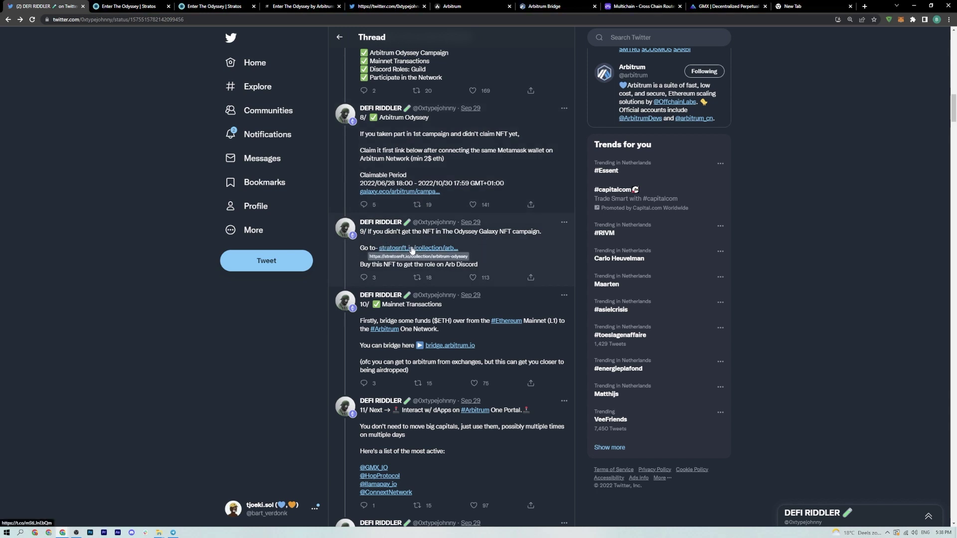
- Open the portal.arbitrum.one link from tweet 12/ of the thread
{"action": "scroll", "coordinate": [458, 242], "scroll_direction": "down", "scroll_amount": 2}
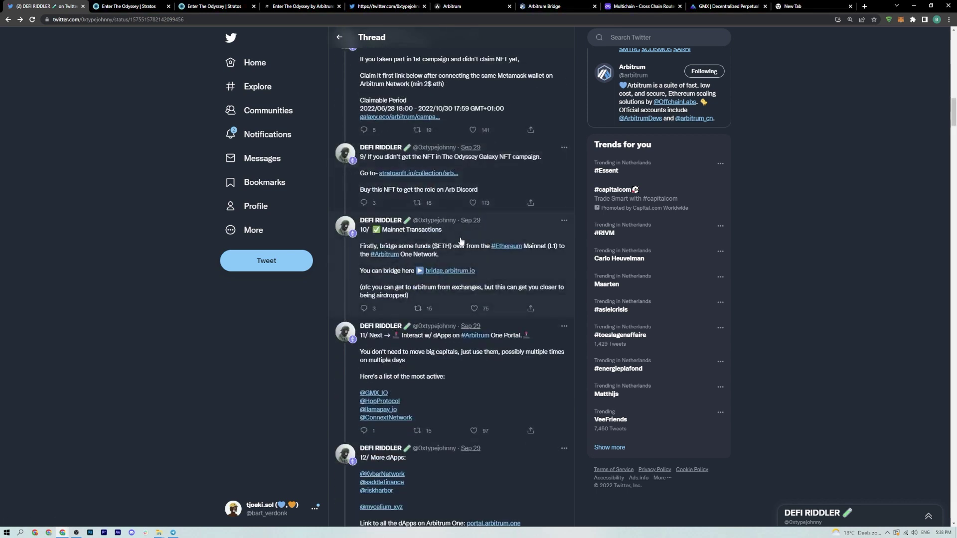
{"action": "scroll", "coordinate": [461, 241], "scroll_direction": "down", "scroll_amount": 3}
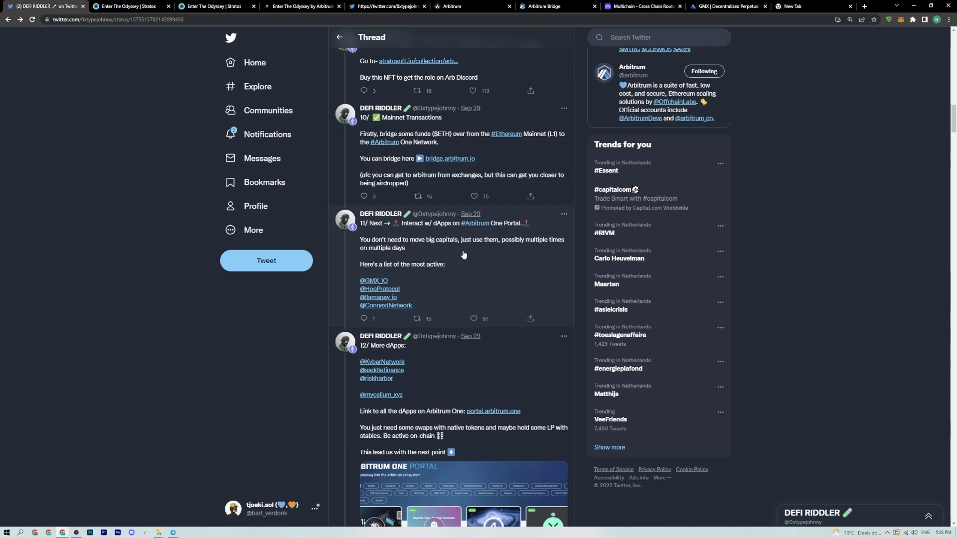
{"action": "left_click", "coordinate": [493, 412]}
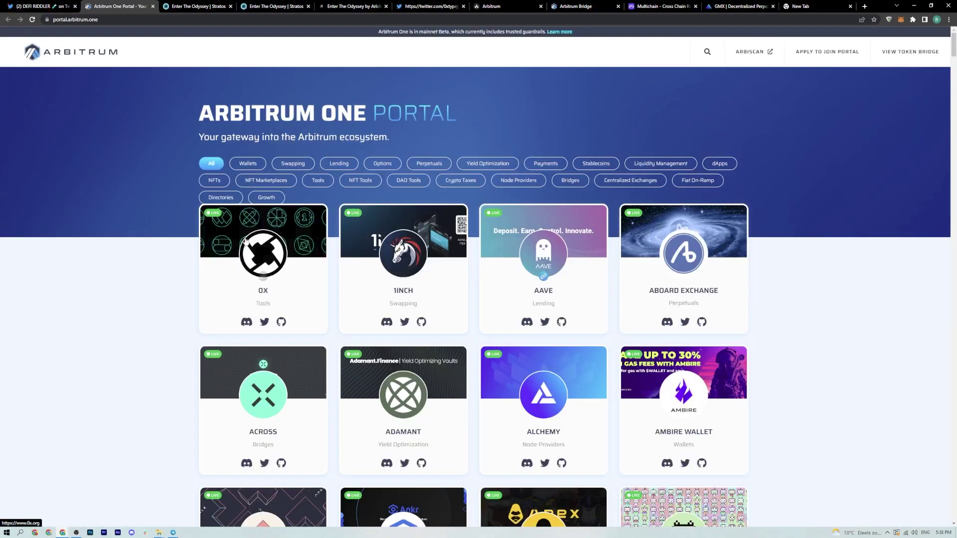
- Browse the Arbitrum One Portal's dApp listing, then close the portal tab with Ctrl+W
{"action": "scroll", "coordinate": [192, 222], "scroll_direction": "down", "scroll_amount": 13}
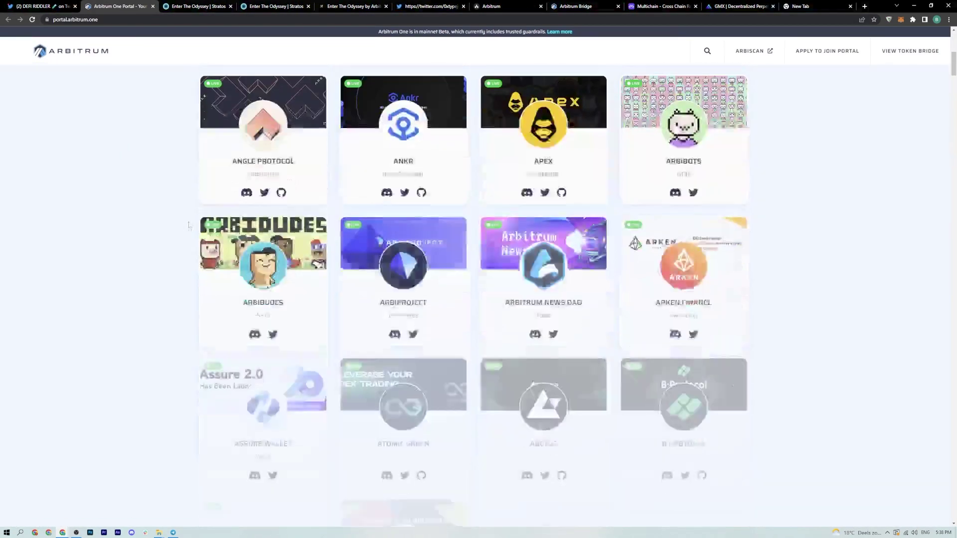
{"action": "scroll", "coordinate": [192, 221], "scroll_direction": "down", "scroll_amount": 20}
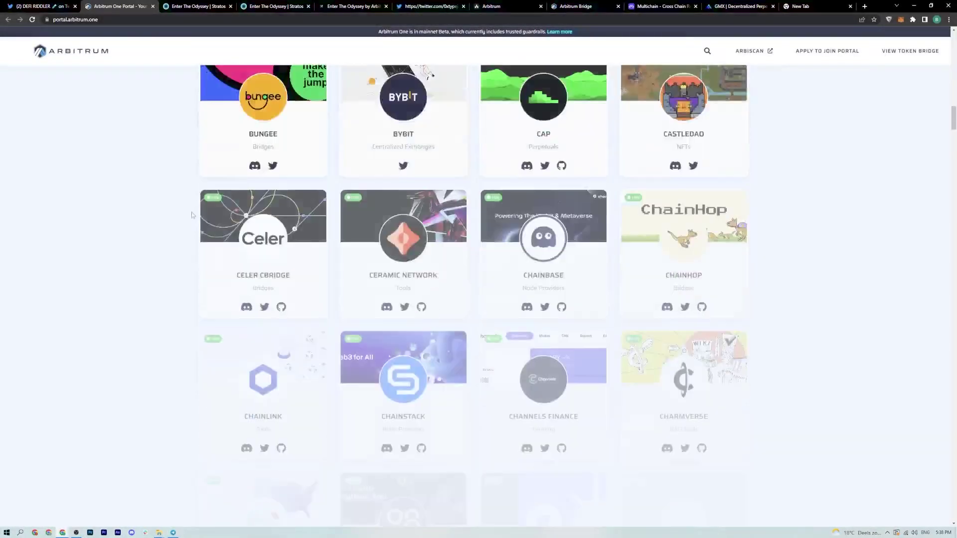
{"action": "scroll", "coordinate": [195, 212], "scroll_direction": "down", "scroll_amount": 20}
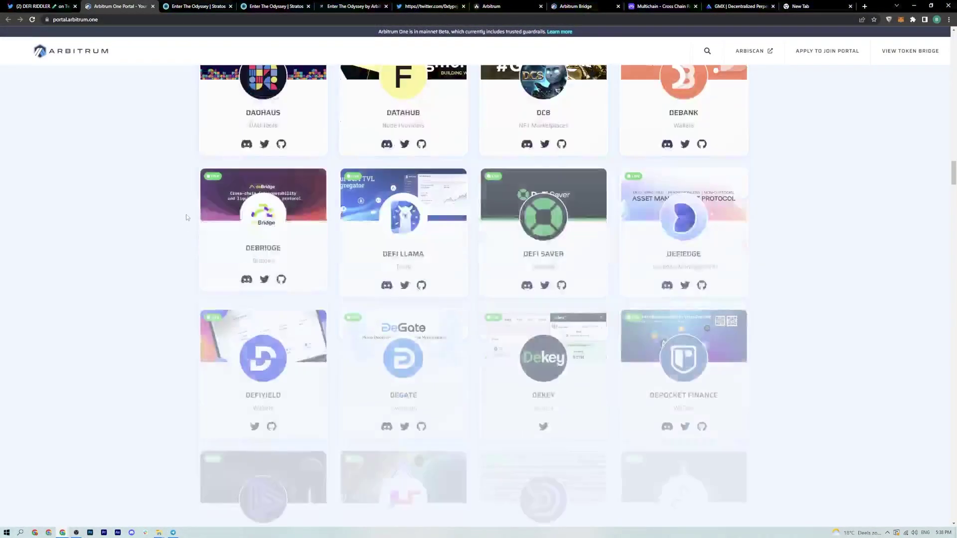
{"action": "scroll", "coordinate": [178, 215], "scroll_direction": "down", "scroll_amount": 20}
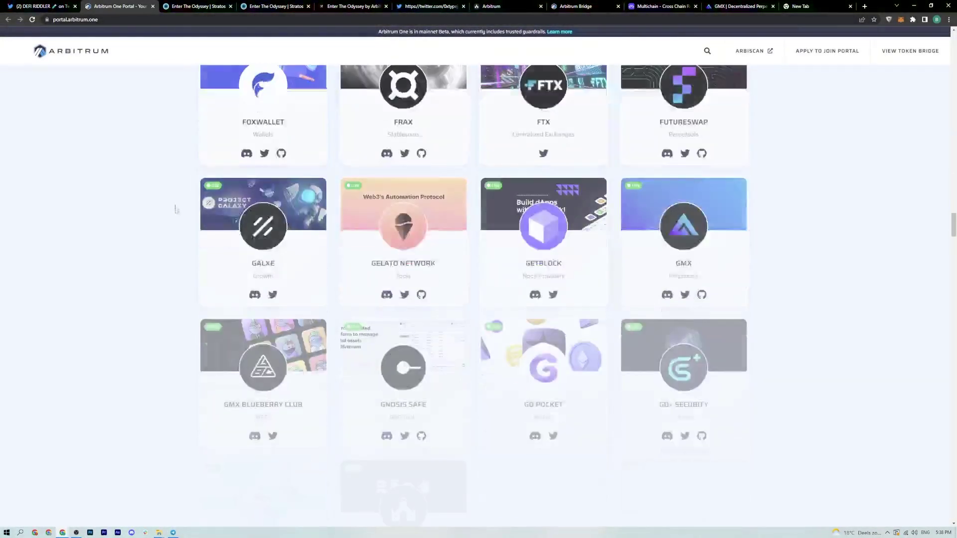
{"action": "scroll", "coordinate": [174, 218], "scroll_direction": "down", "scroll_amount": 20}
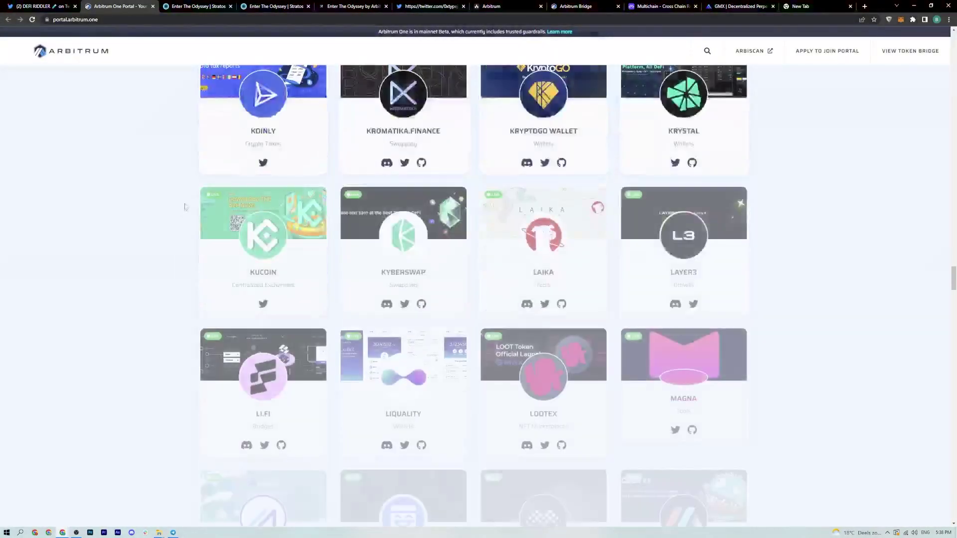
{"action": "scroll", "coordinate": [189, 214], "scroll_direction": "down", "scroll_amount": 20}
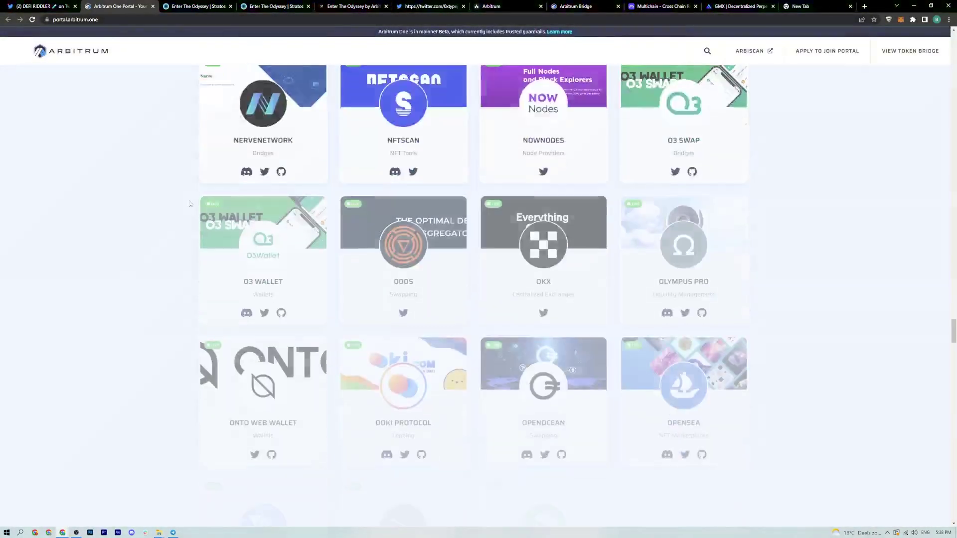
{"action": "scroll", "coordinate": [188, 204], "scroll_direction": "down", "scroll_amount": 20}
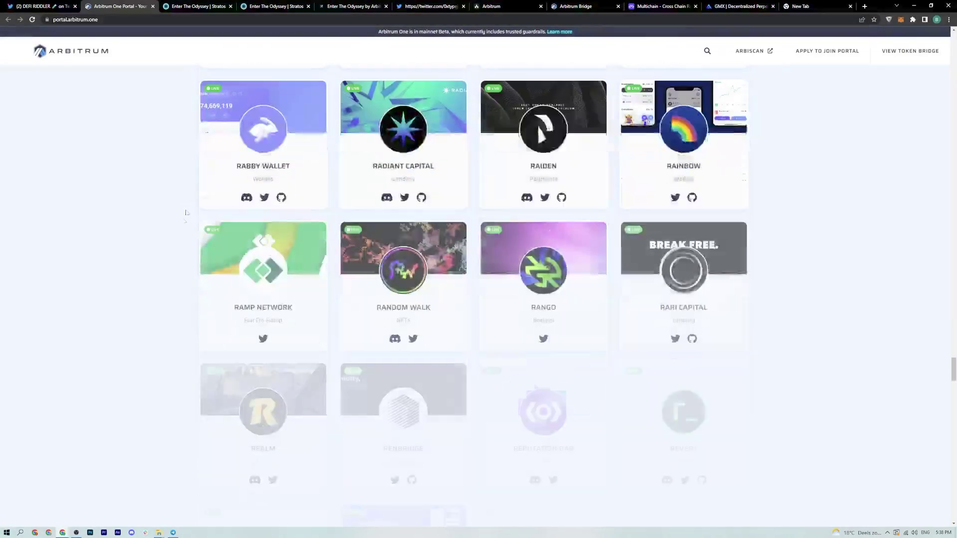
{"action": "scroll", "coordinate": [180, 207], "scroll_direction": "up", "scroll_amount": 20}
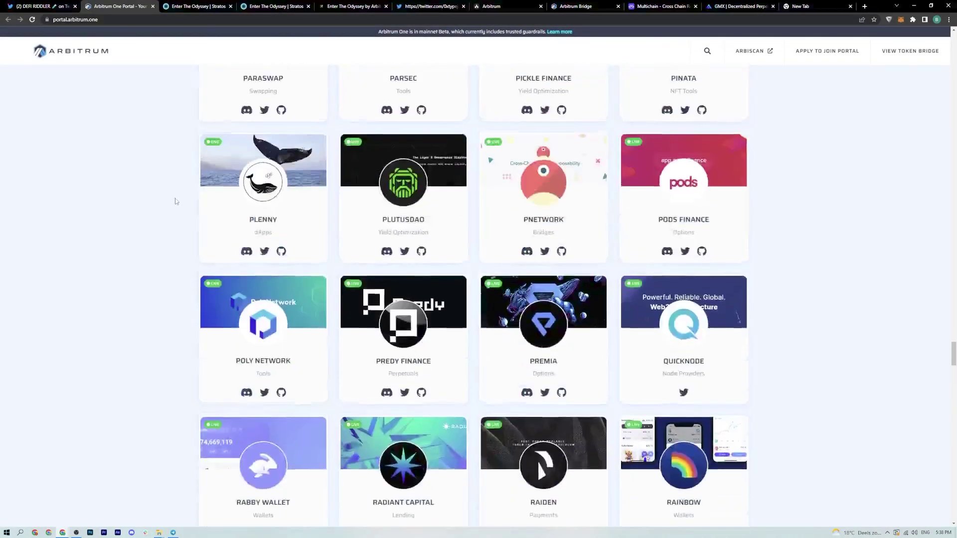
{"action": "scroll", "coordinate": [175, 202], "scroll_direction": "up", "scroll_amount": 20}
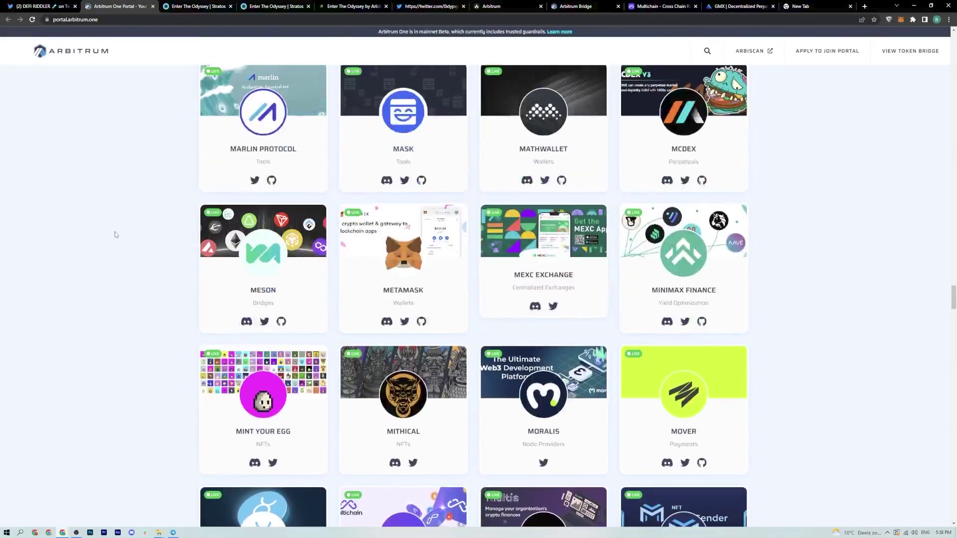
{"action": "scroll", "coordinate": [115, 234], "scroll_direction": "up", "scroll_amount": 20}
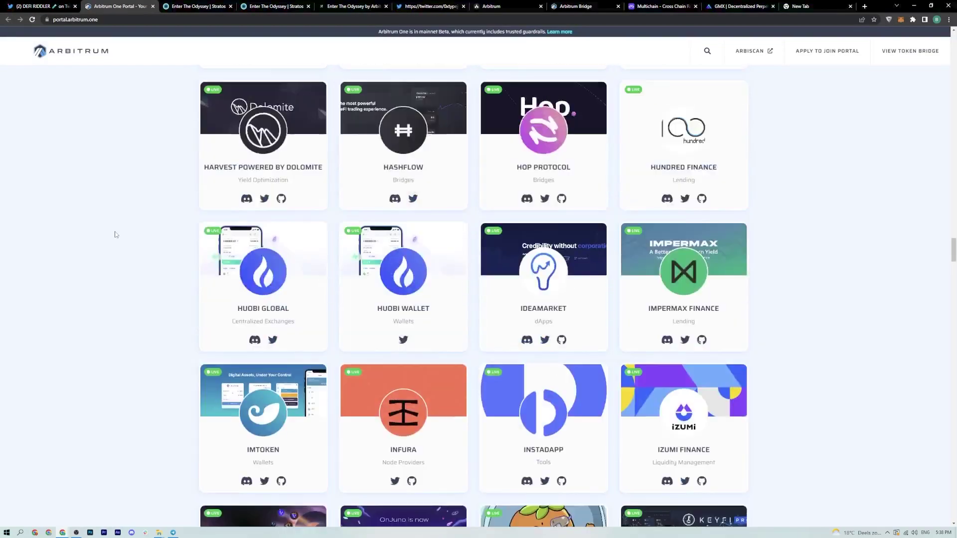
{"action": "scroll", "coordinate": [116, 234], "scroll_direction": "up", "scroll_amount": 20}
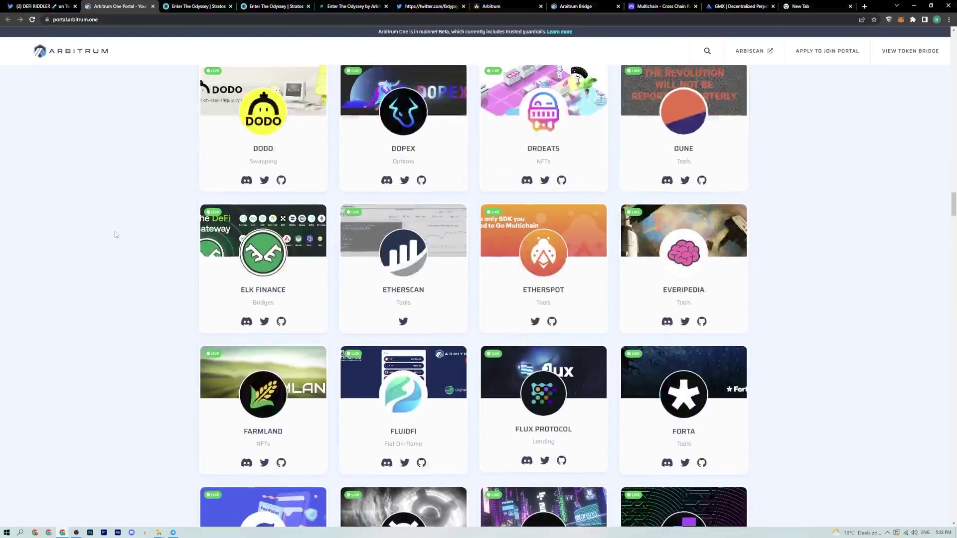
{"action": "scroll", "coordinate": [108, 239], "scroll_direction": "up", "scroll_amount": 20}
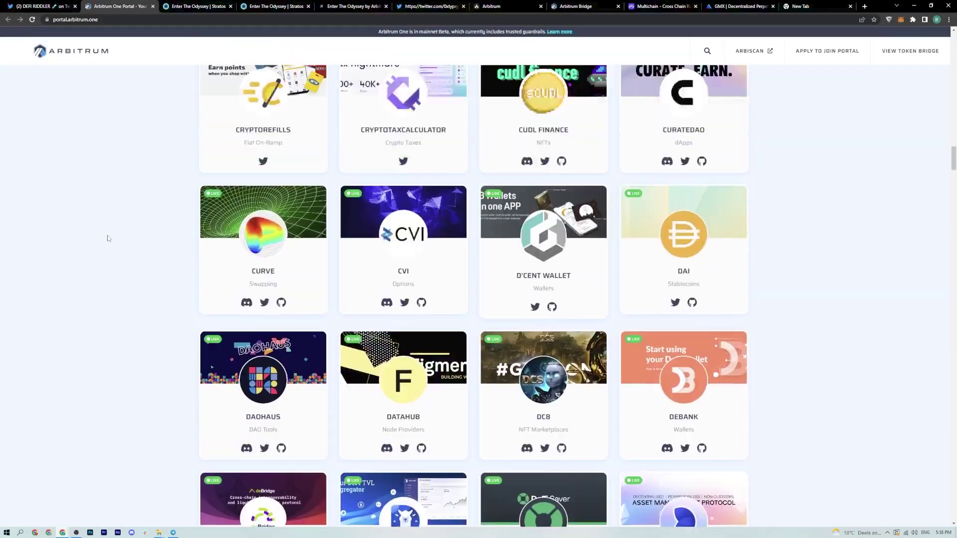
{"action": "scroll", "coordinate": [107, 238], "scroll_direction": "up", "scroll_amount": 20}
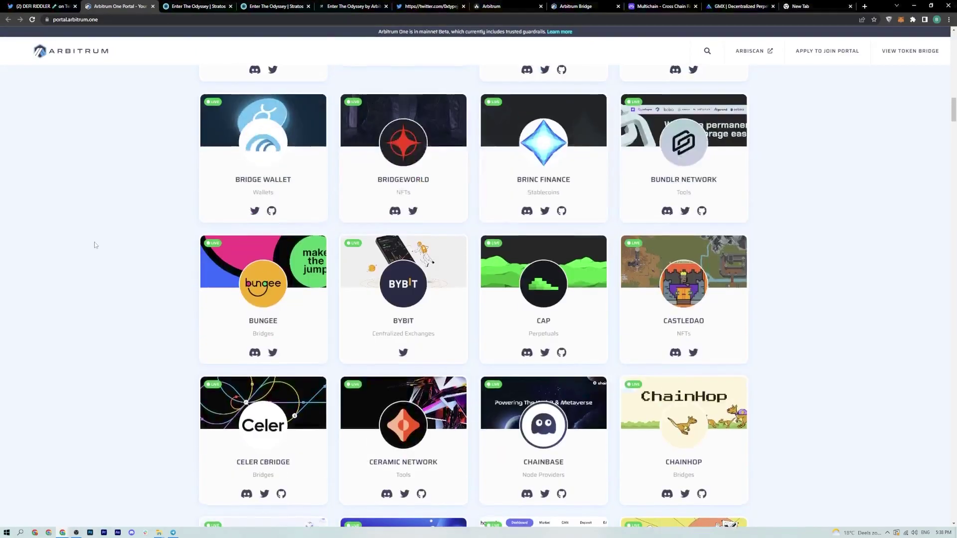
{"action": "scroll", "coordinate": [95, 244], "scroll_direction": "up", "scroll_amount": 15}
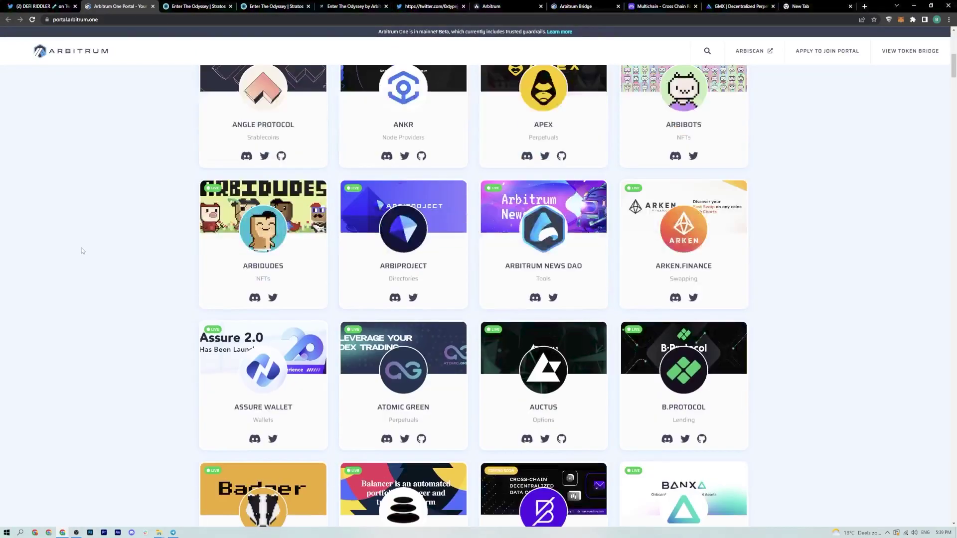
{"action": "scroll", "coordinate": [78, 252], "scroll_direction": "up", "scroll_amount": 7}
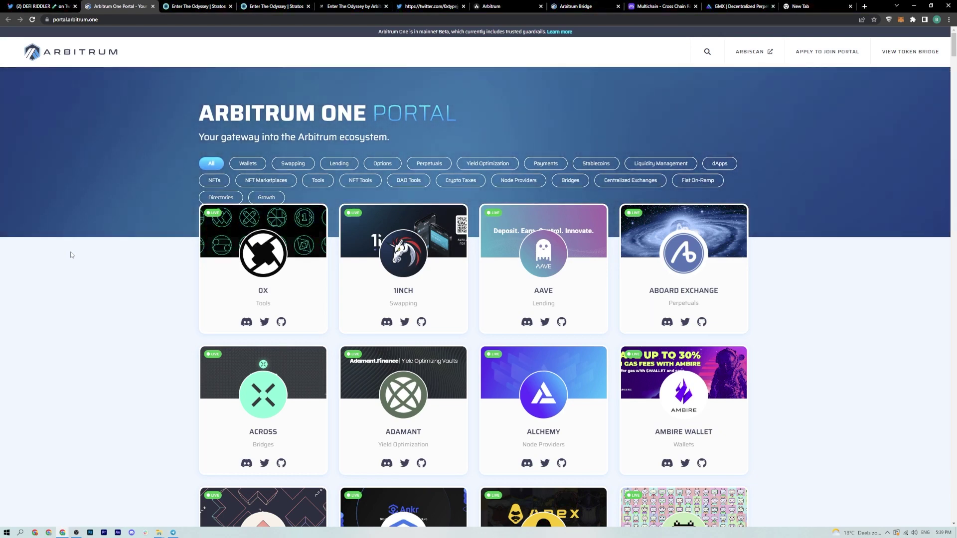
{"action": "key", "text": "ctrl+w"}
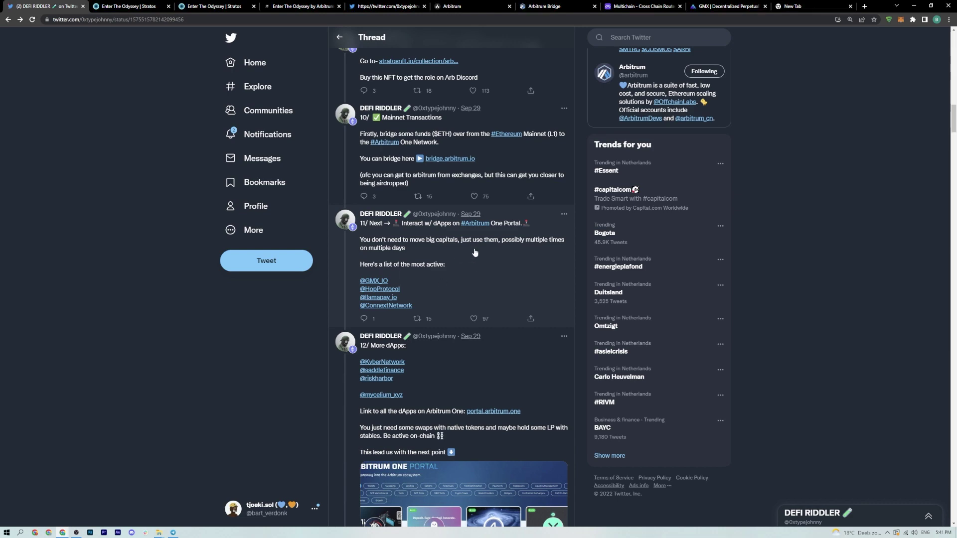
- View tweet 15's guild roles screenshot full size, then close it
{"action": "scroll", "coordinate": [474, 252], "scroll_direction": "down", "scroll_amount": 5}
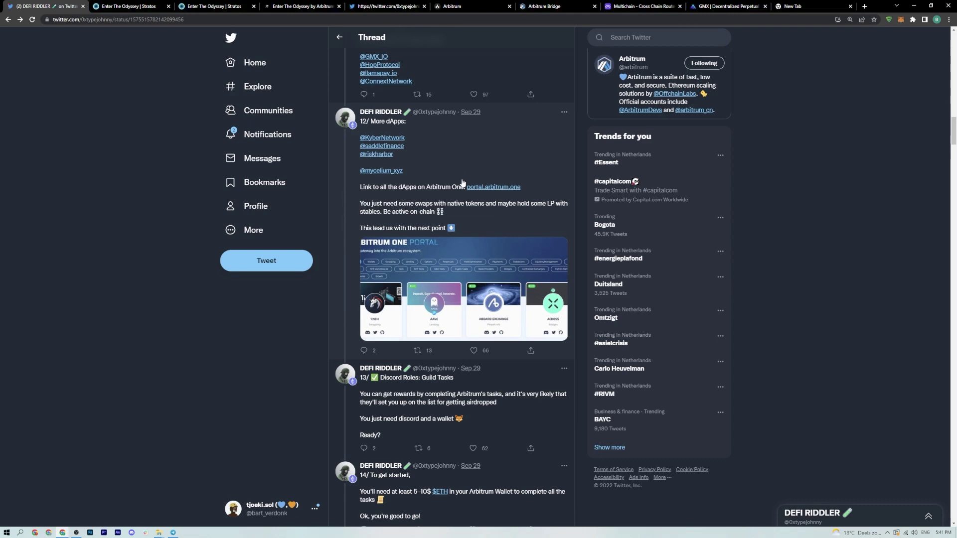
{"action": "scroll", "coordinate": [462, 184], "scroll_direction": "down", "scroll_amount": 5}
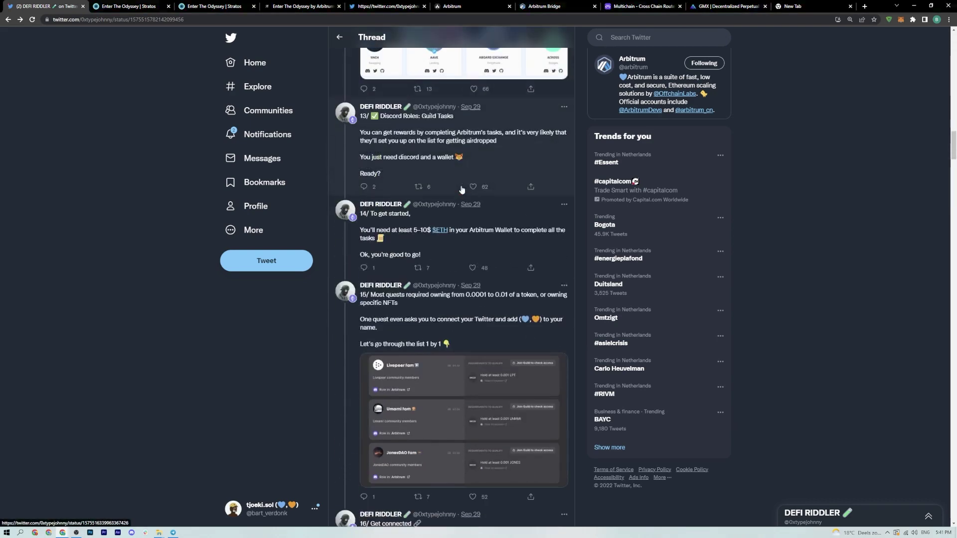
{"action": "scroll", "coordinate": [462, 189], "scroll_direction": "down", "scroll_amount": 3}
{"action": "left_click", "coordinate": [459, 276]}
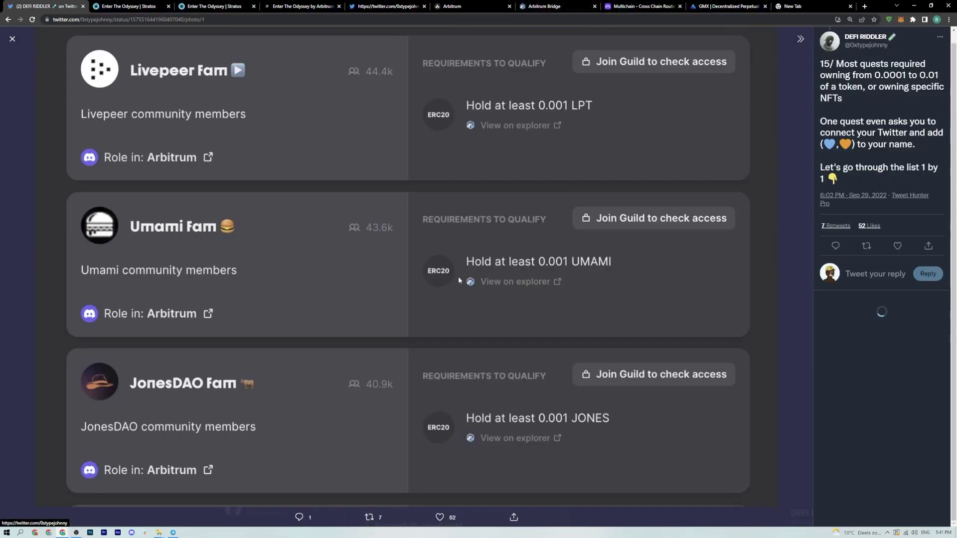
{"action": "left_click", "coordinate": [798, 346]}
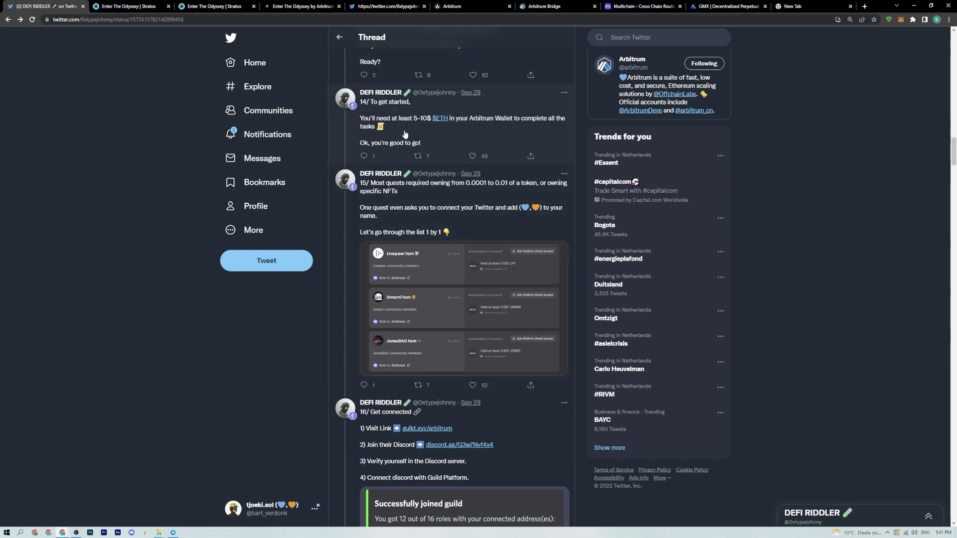
- Open the discord.gg Arbitrum invite link from tweet 16
{"action": "scroll", "coordinate": [461, 189], "scroll_direction": "up", "scroll_amount": 3}
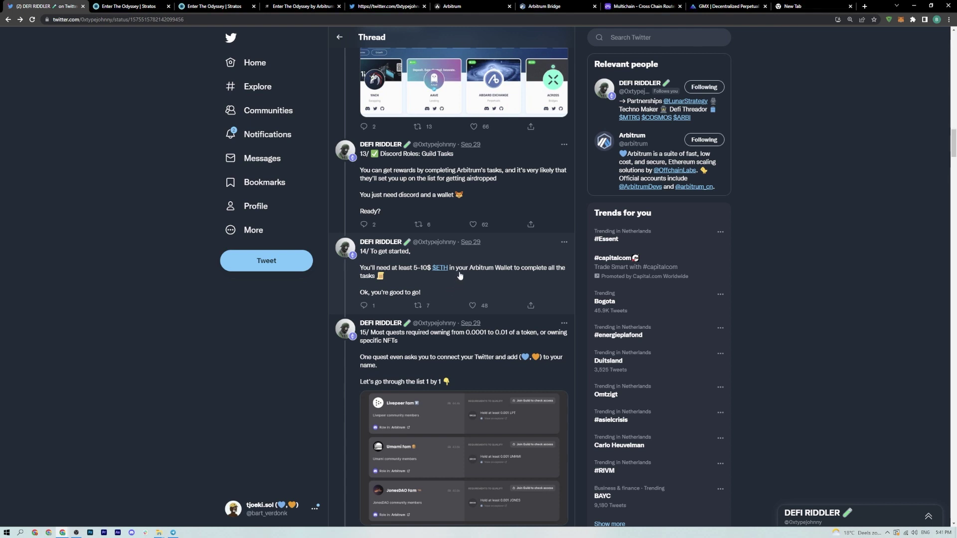
{"action": "scroll", "coordinate": [462, 273], "scroll_direction": "down", "scroll_amount": 2}
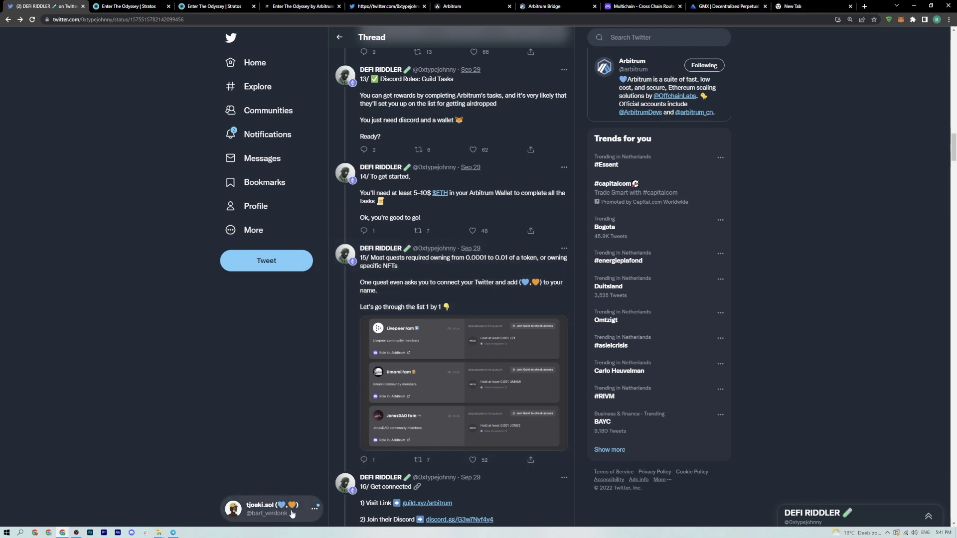
{"action": "scroll", "coordinate": [442, 314], "scroll_direction": "down", "scroll_amount": 5}
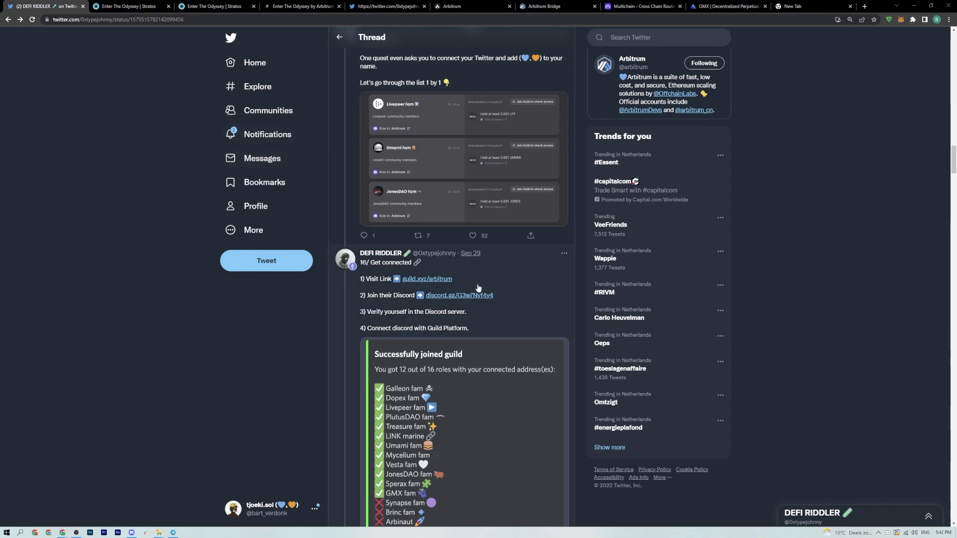
{"action": "left_click", "coordinate": [459, 295]}
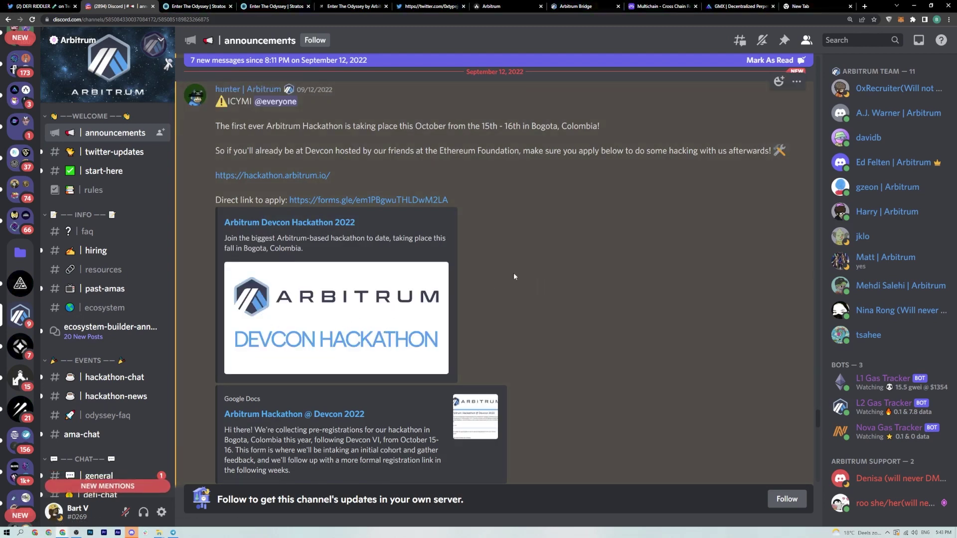
- In #start-here, choose Join Arbitrum on the Guild.xyz bot message and read its verification reply
{"action": "left_click", "coordinate": [136, 173]}
{"action": "scroll", "coordinate": [397, 276], "scroll_direction": "up", "scroll_amount": 3}
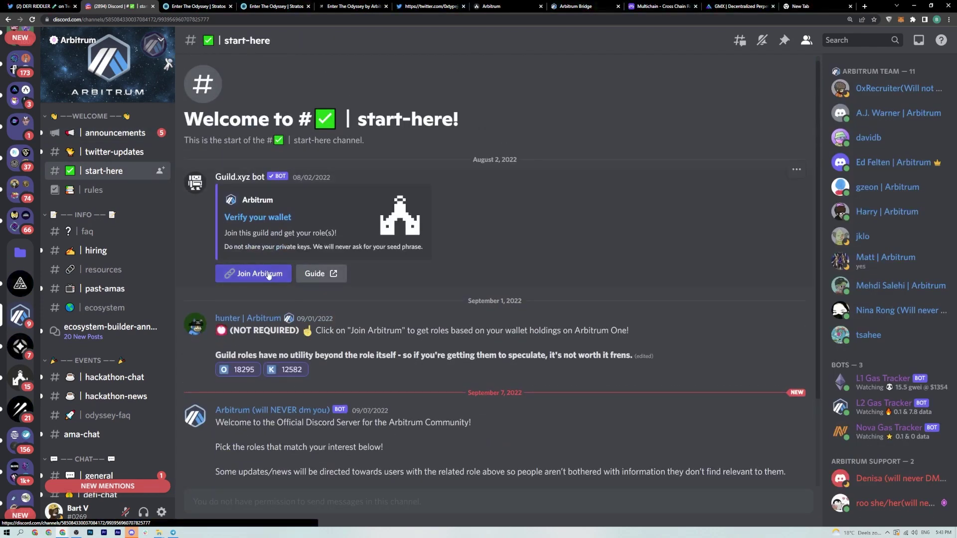
{"action": "left_click", "coordinate": [253, 273]}
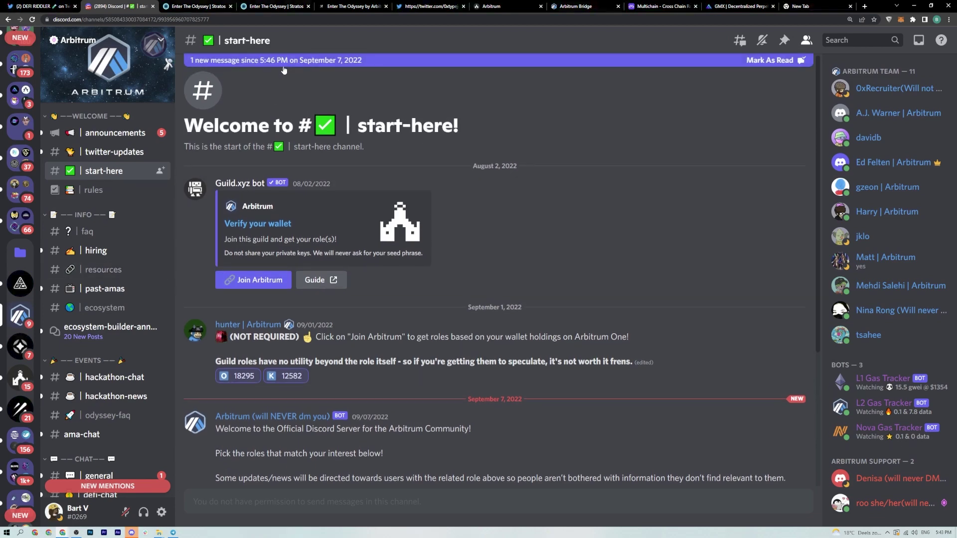
{"action": "scroll", "coordinate": [335, 208], "scroll_direction": "down", "scroll_amount": 5}
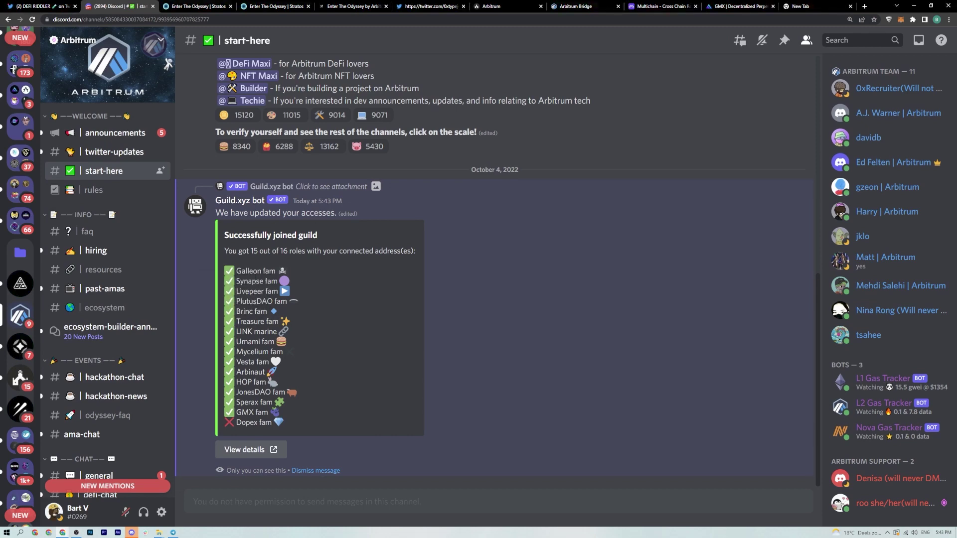
{"action": "scroll", "coordinate": [282, 158], "scroll_direction": "up", "scroll_amount": 3}
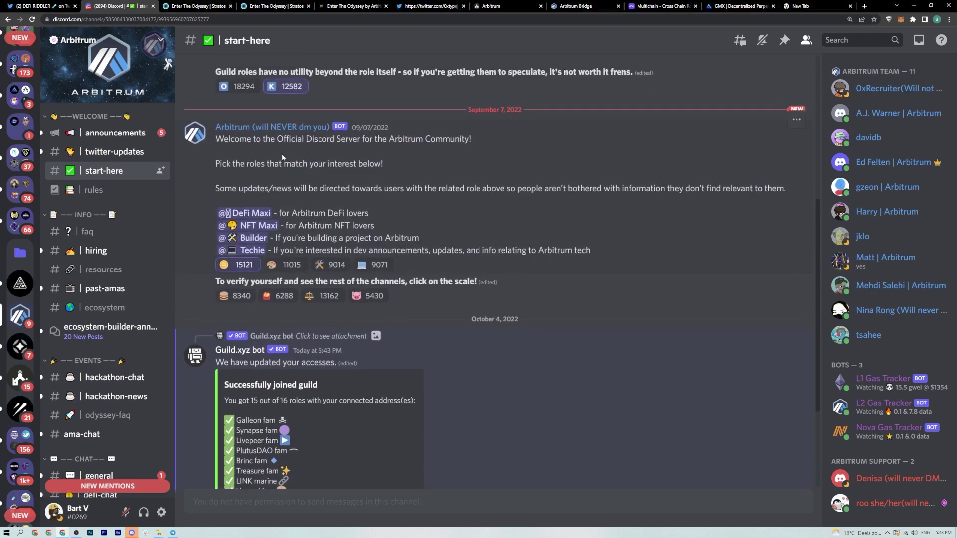
{"action": "scroll", "coordinate": [282, 157], "scroll_direction": "up", "scroll_amount": 4}
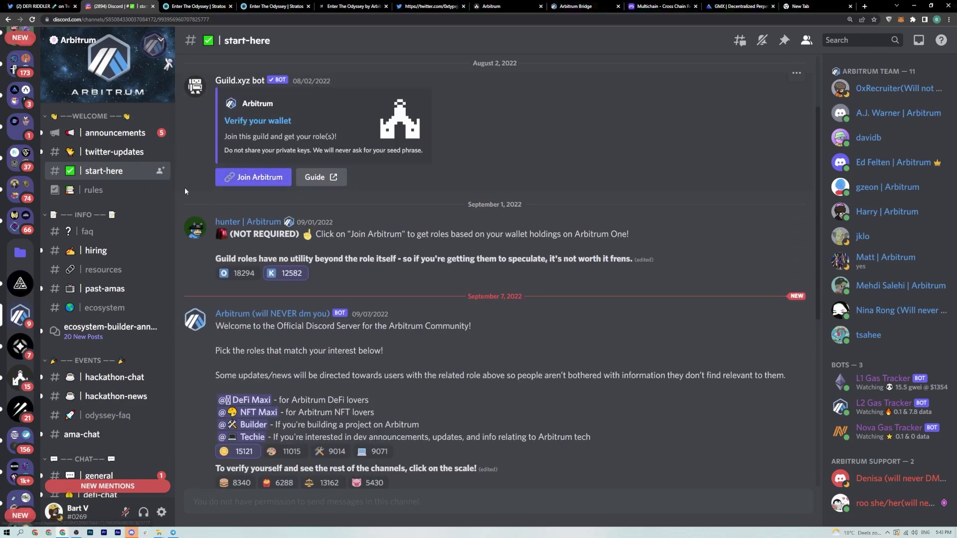
{"action": "scroll", "coordinate": [34, 309], "scroll_direction": "up", "scroll_amount": 4}
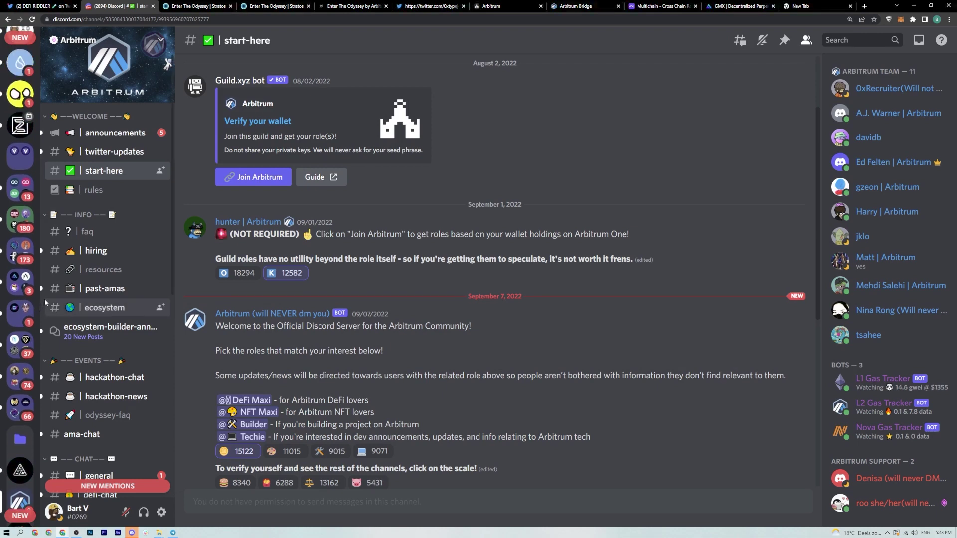
{"action": "scroll", "coordinate": [18, 243], "scroll_direction": "up", "scroll_amount": 2}
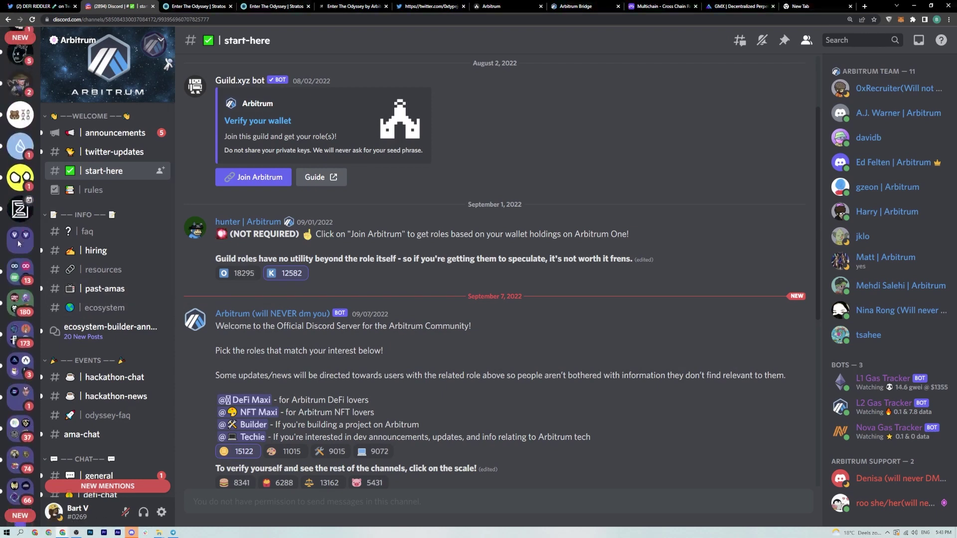
{"action": "scroll", "coordinate": [19, 243], "scroll_direction": "up", "scroll_amount": 6}
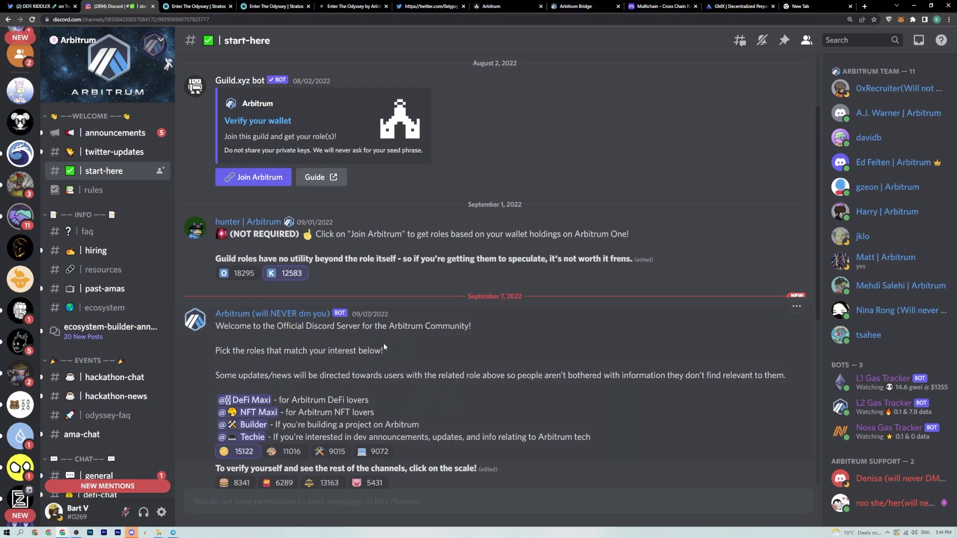
{"action": "scroll", "coordinate": [17, 174], "scroll_direction": "up", "scroll_amount": 1}
{"action": "scroll", "coordinate": [16, 174], "scroll_direction": "up", "scroll_amount": 2}
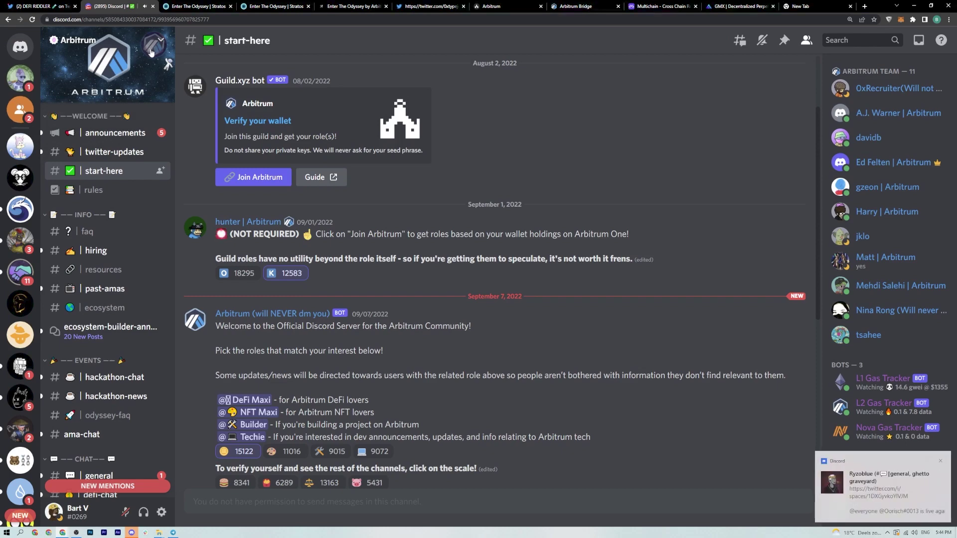
- Close the Discord tab and the Enter The Odyssey NFT page, returning to the Twitter thread
{"action": "left_click", "coordinate": [153, 6]}
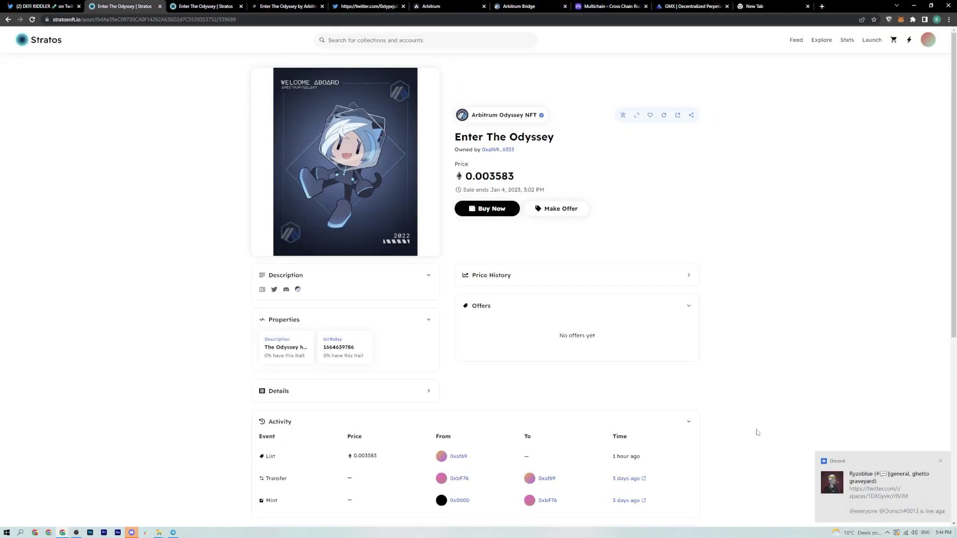
{"action": "left_click", "coordinate": [887, 532]}
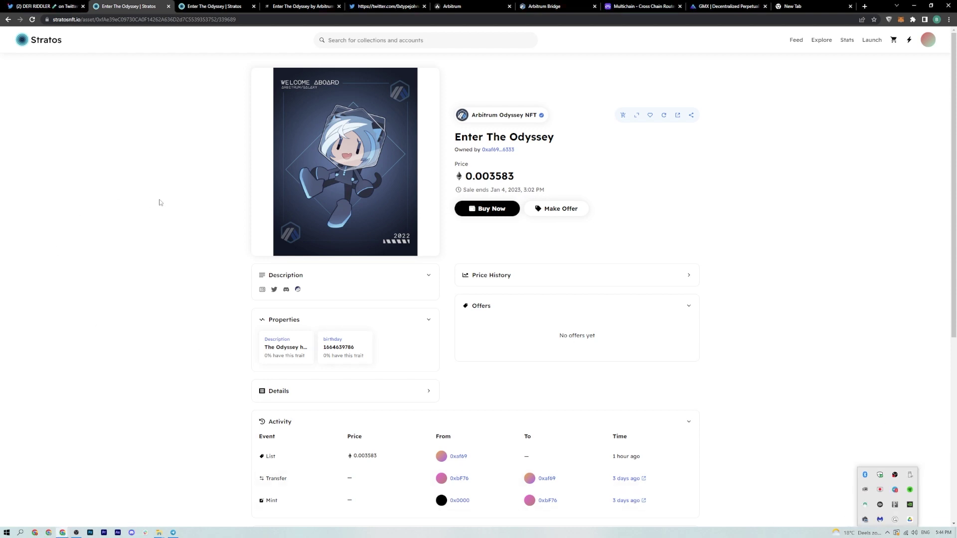
{"action": "left_click", "coordinate": [113, 44]}
{"action": "key", "text": "ctrl+w"}
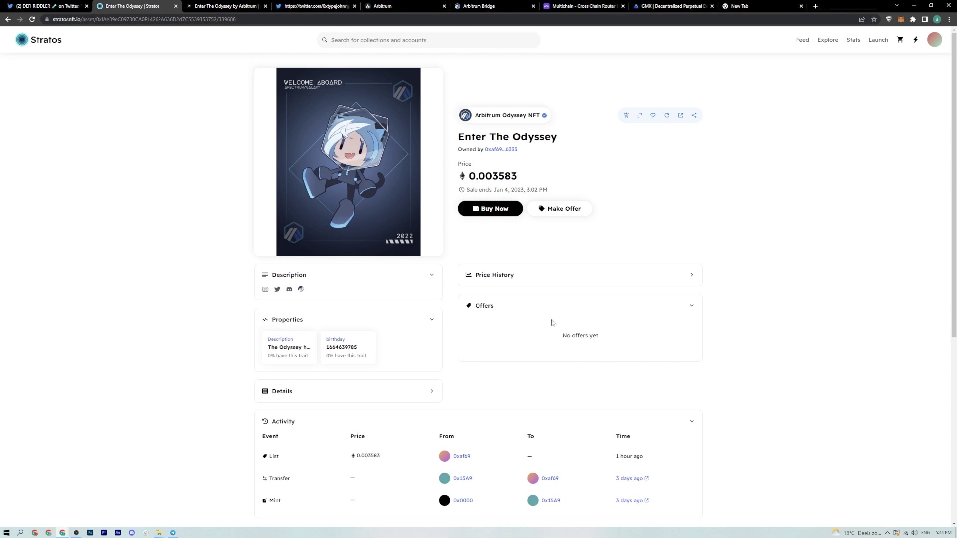
{"action": "left_click", "coordinate": [47, 6]}
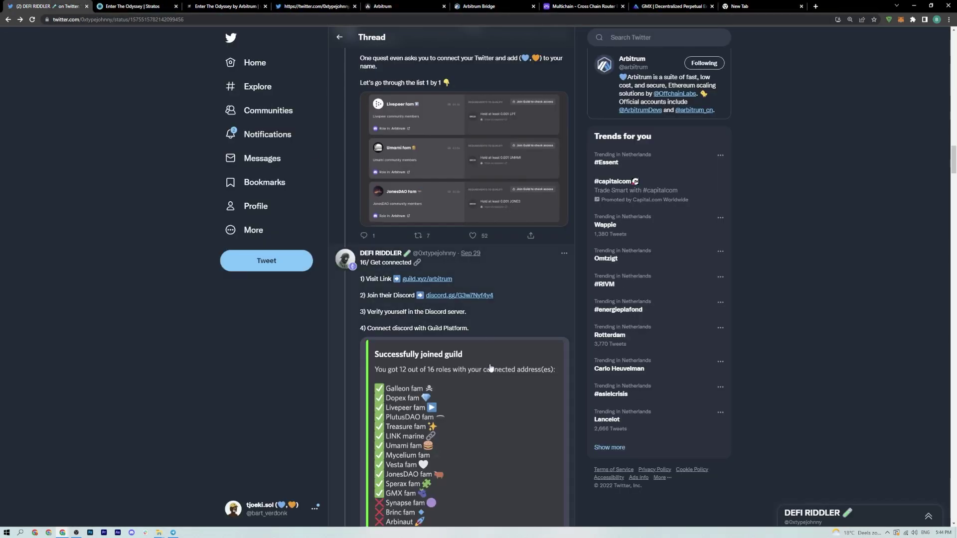
- Open guild.xyz/arbitrum from the tweet and scroll through its roles list
{"action": "left_click", "coordinate": [431, 279]}
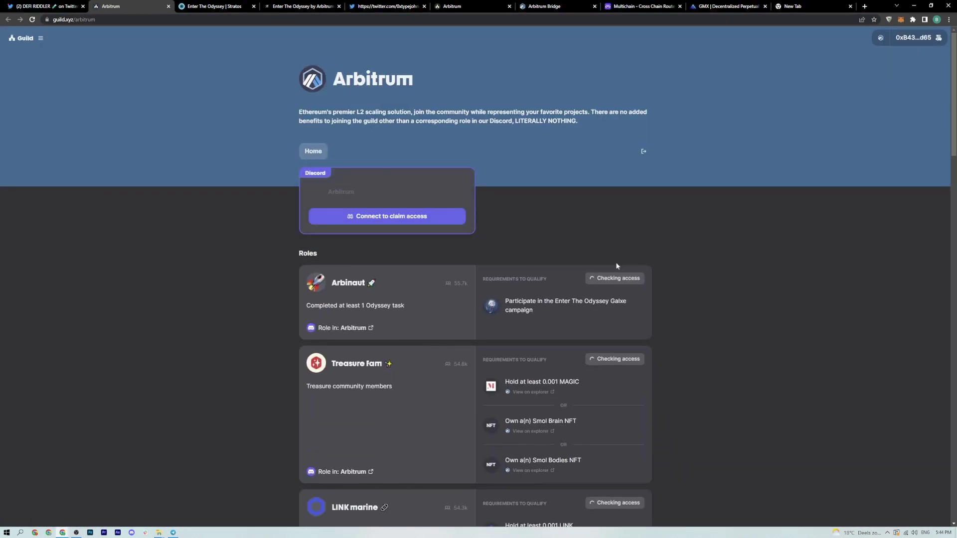
{"action": "scroll", "coordinate": [683, 282], "scroll_direction": "down", "scroll_amount": 2}
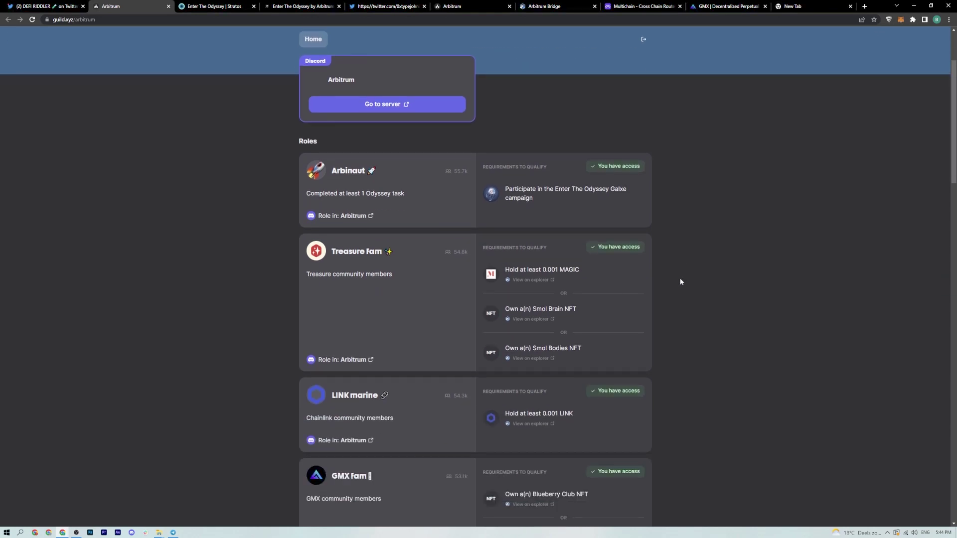
{"action": "scroll", "coordinate": [673, 284], "scroll_direction": "down", "scroll_amount": 10}
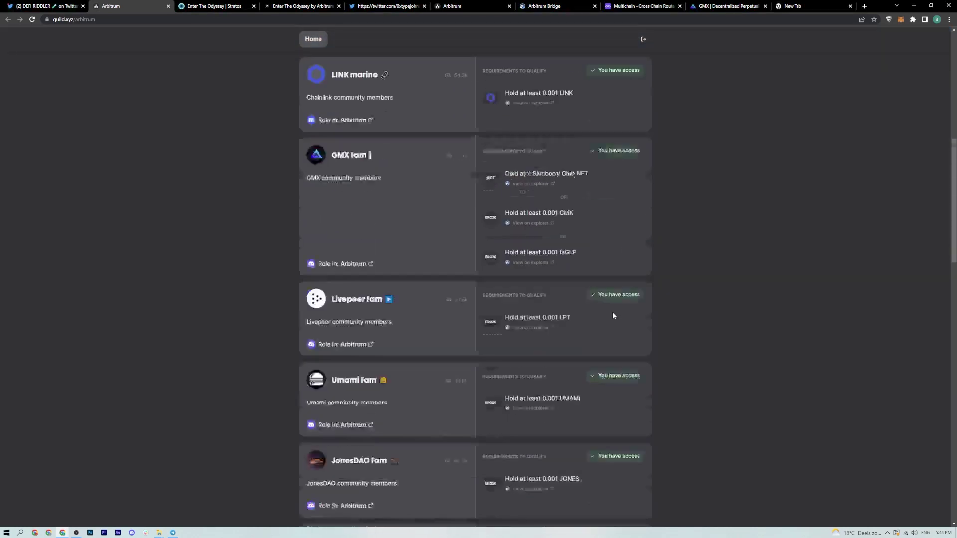
{"action": "scroll", "coordinate": [607, 319], "scroll_direction": "down", "scroll_amount": 7}
{"action": "scroll", "coordinate": [603, 329], "scroll_direction": "down", "scroll_amount": 6}
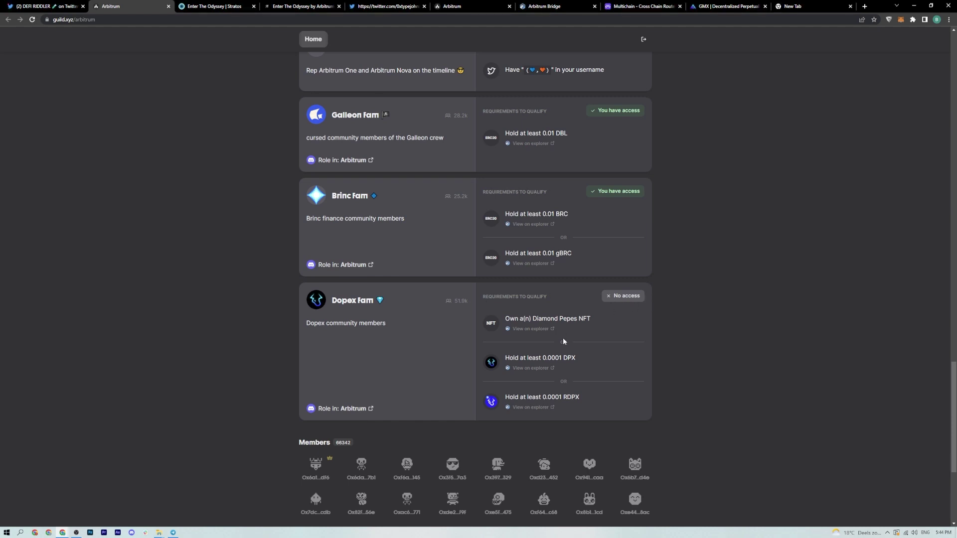
{"action": "scroll", "coordinate": [563, 337], "scroll_direction": "up", "scroll_amount": 18}
{"action": "scroll", "coordinate": [543, 335], "scroll_direction": "up", "scroll_amount": 6}
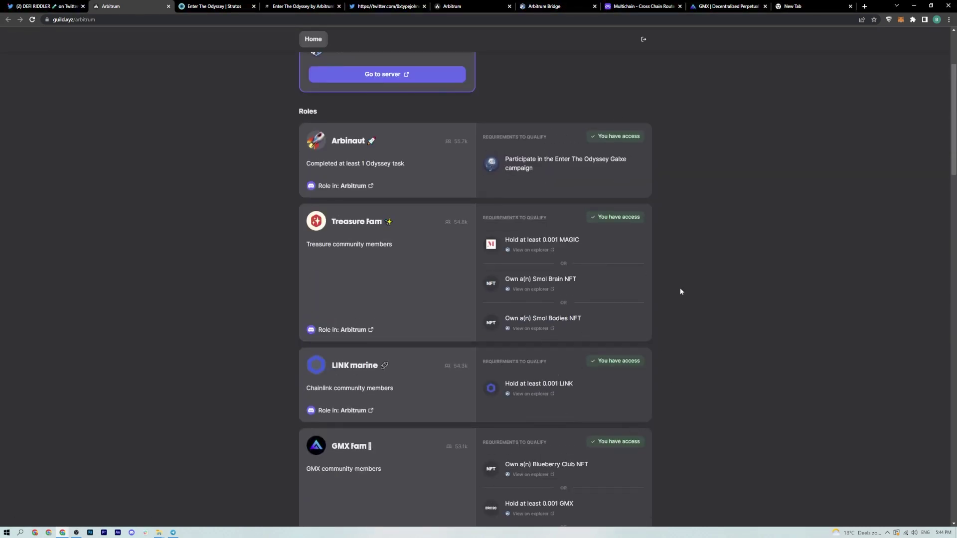
{"action": "scroll", "coordinate": [503, 261], "scroll_direction": "up", "scroll_amount": 2}
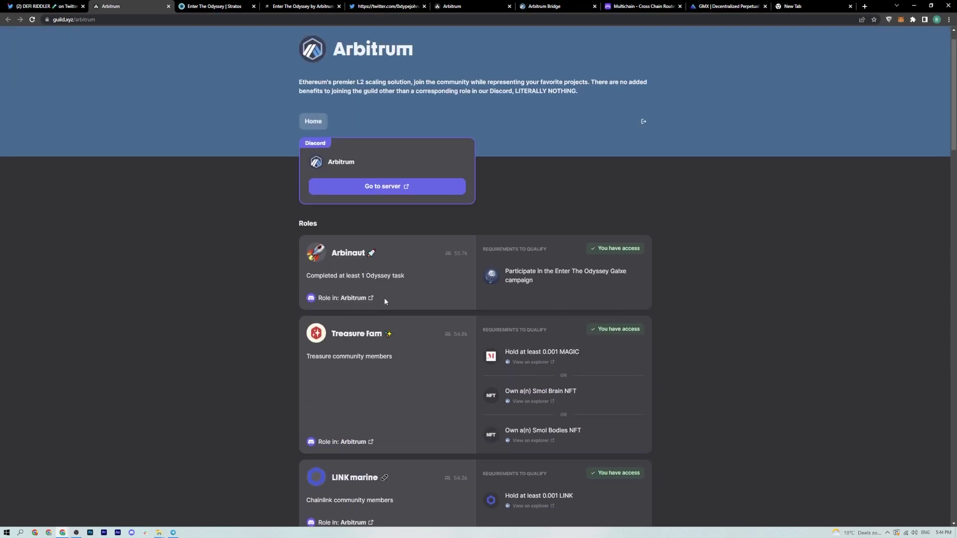
- Glance at the Enter The Odyssey NFT tab, then scroll the guild's Livepeer, Umami, JonesDAO, Sperax and Mycelium Fam roles
{"action": "left_click", "coordinate": [201, 9]}
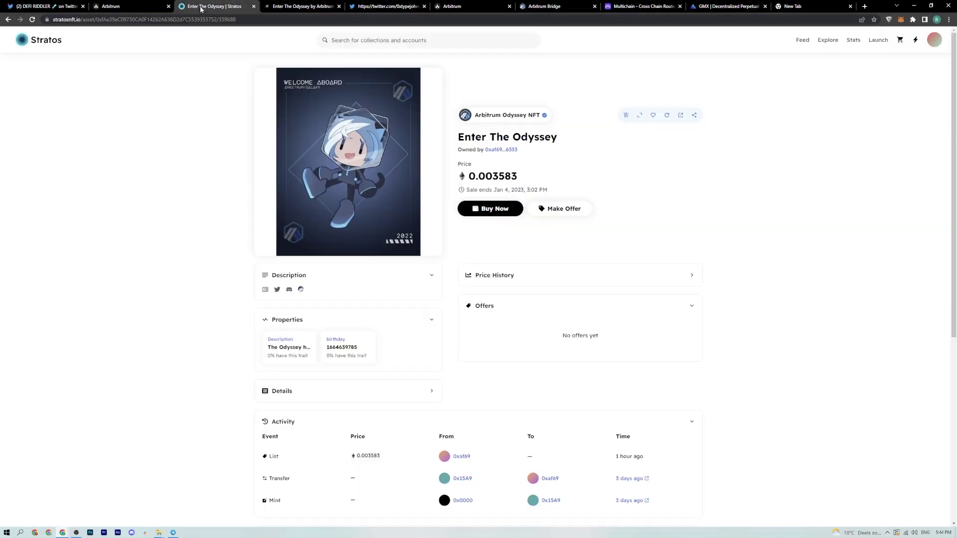
{"action": "left_click", "coordinate": [124, 6]}
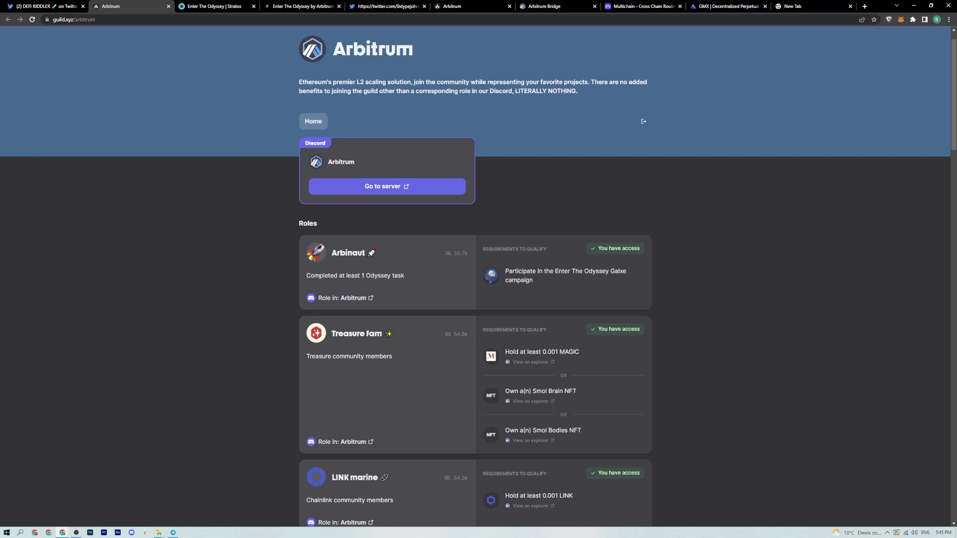
{"action": "scroll", "coordinate": [433, 408], "scroll_direction": "down", "scroll_amount": 2}
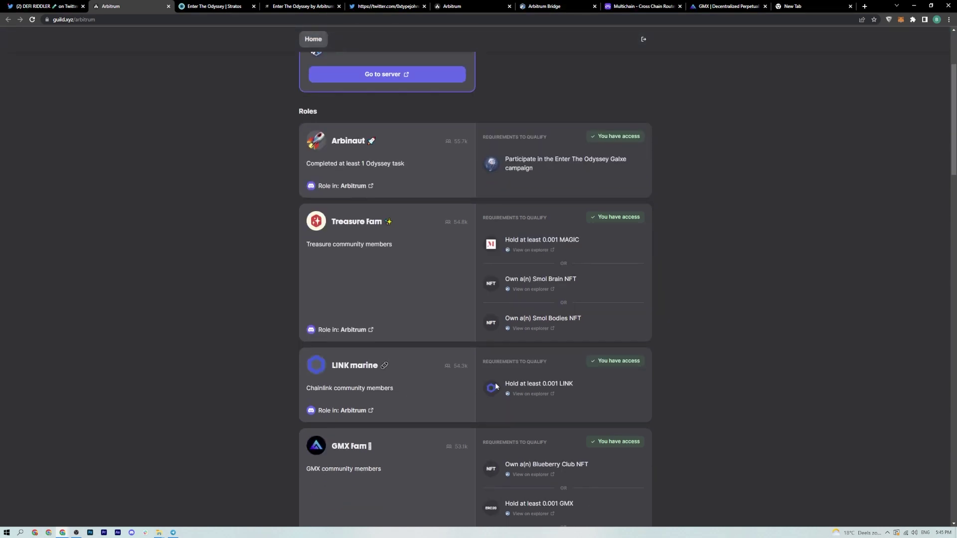
{"action": "scroll", "coordinate": [496, 381], "scroll_direction": "down", "scroll_amount": 1}
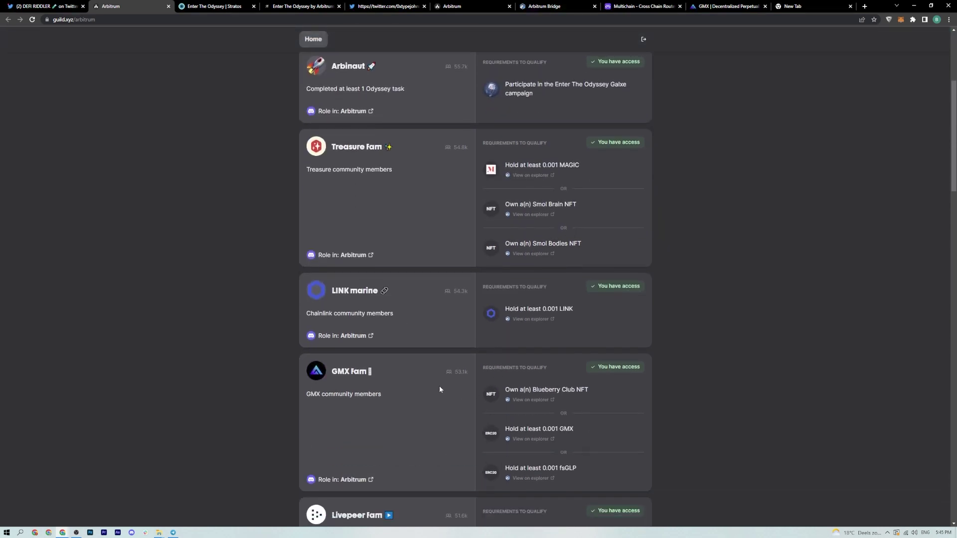
{"action": "scroll", "coordinate": [439, 389], "scroll_direction": "down", "scroll_amount": 2}
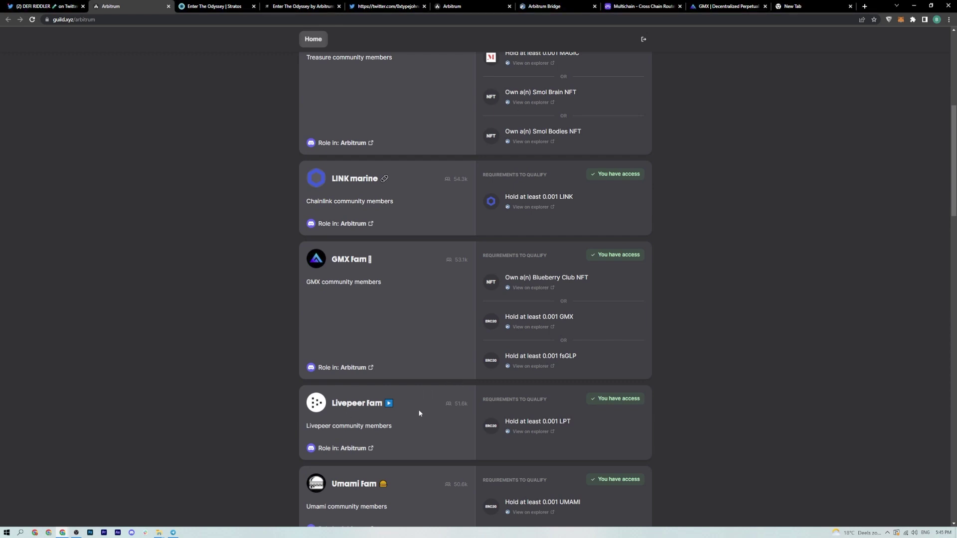
{"action": "scroll", "coordinate": [420, 414], "scroll_direction": "down", "scroll_amount": 2}
{"action": "scroll", "coordinate": [404, 384], "scroll_direction": "down", "scroll_amount": 2}
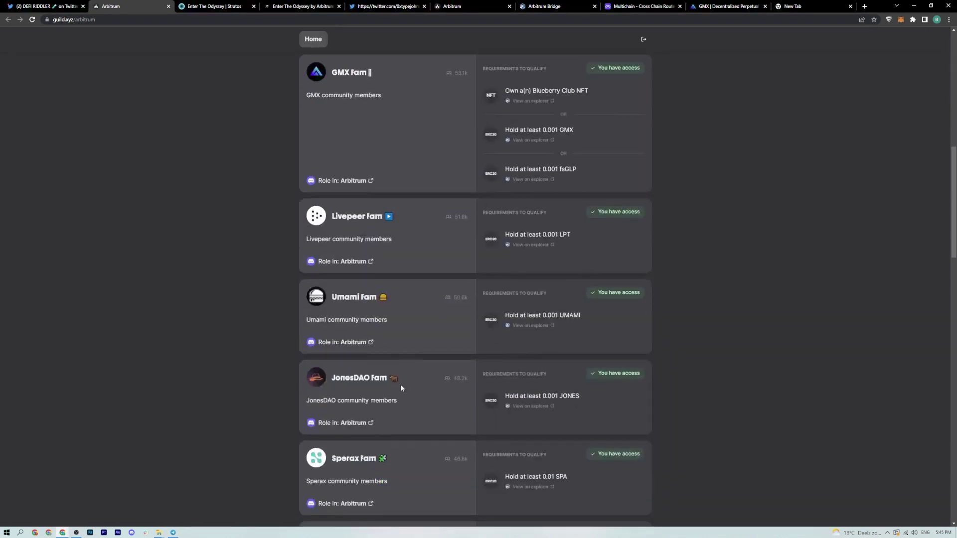
{"action": "scroll", "coordinate": [464, 408], "scroll_direction": "down", "scroll_amount": 2}
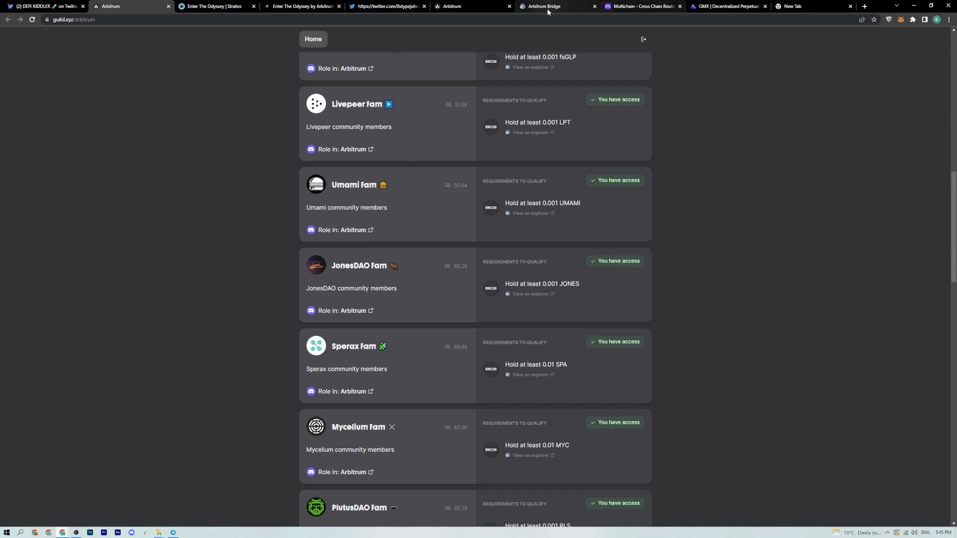
- Launch the GMX app, dismiss the redirect notice for 30 days, and open Purchase GMX on Uniswap
{"action": "left_click", "coordinate": [728, 6]}
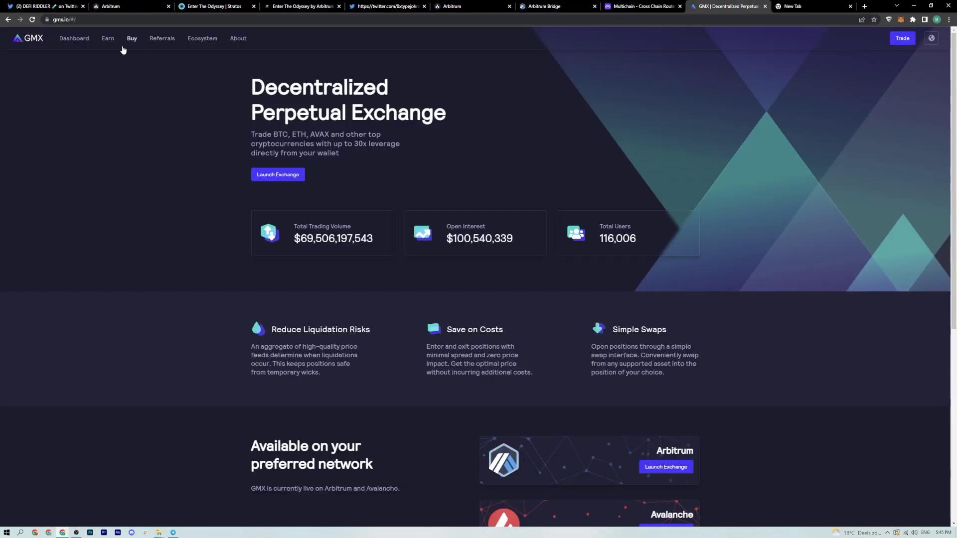
{"action": "left_click", "coordinate": [108, 38]}
{"action": "left_click", "coordinate": [423, 321]}
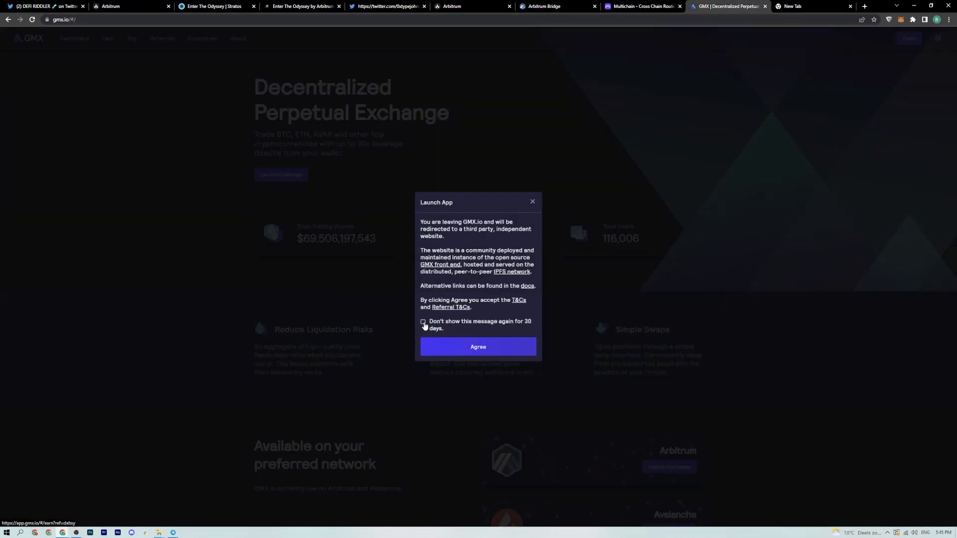
{"action": "left_click", "coordinate": [488, 347]}
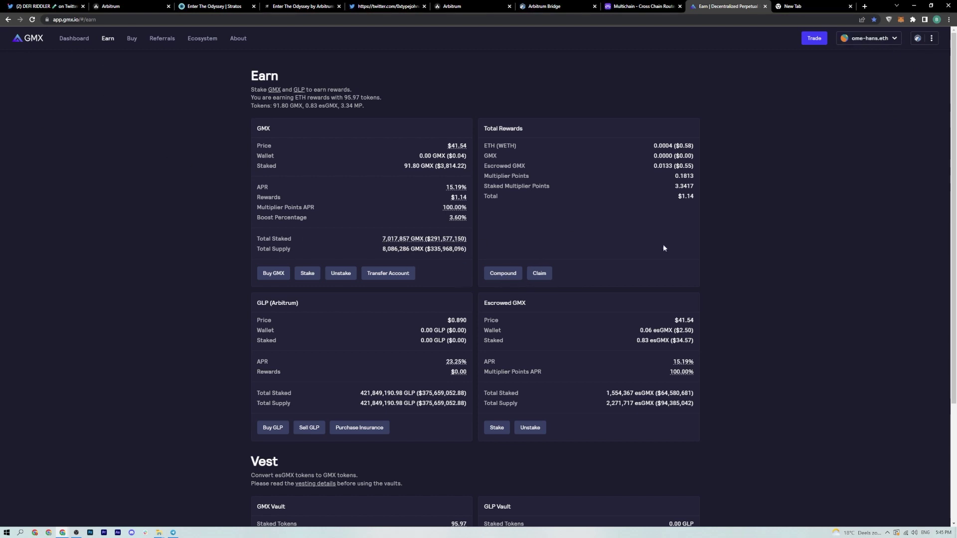
{"action": "left_click", "coordinate": [286, 275]}
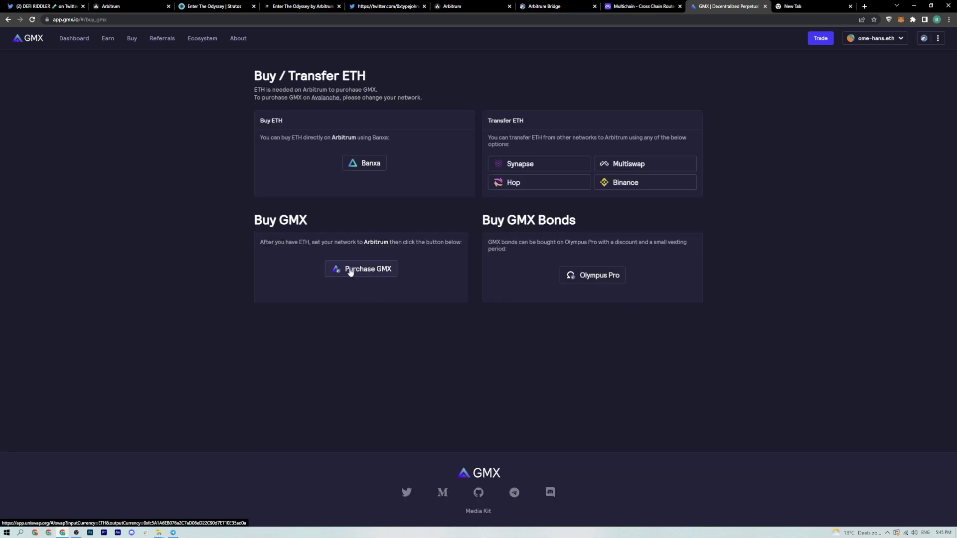
{"action": "left_click", "coordinate": [511, 342]}
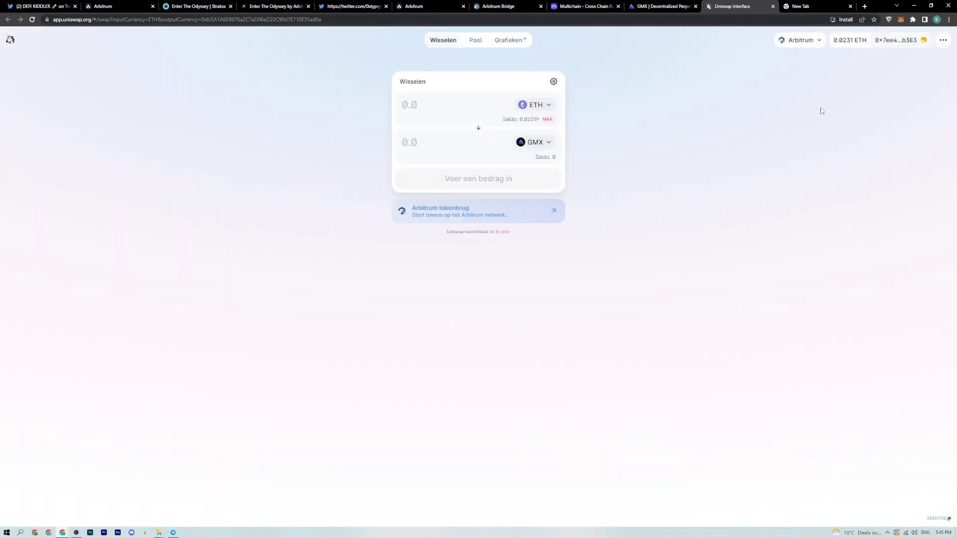
- Enter 0.003 ETH as the Uniswap swap amount, quoting about 0.0971429 GMX
{"action": "left_click", "coordinate": [547, 119]}
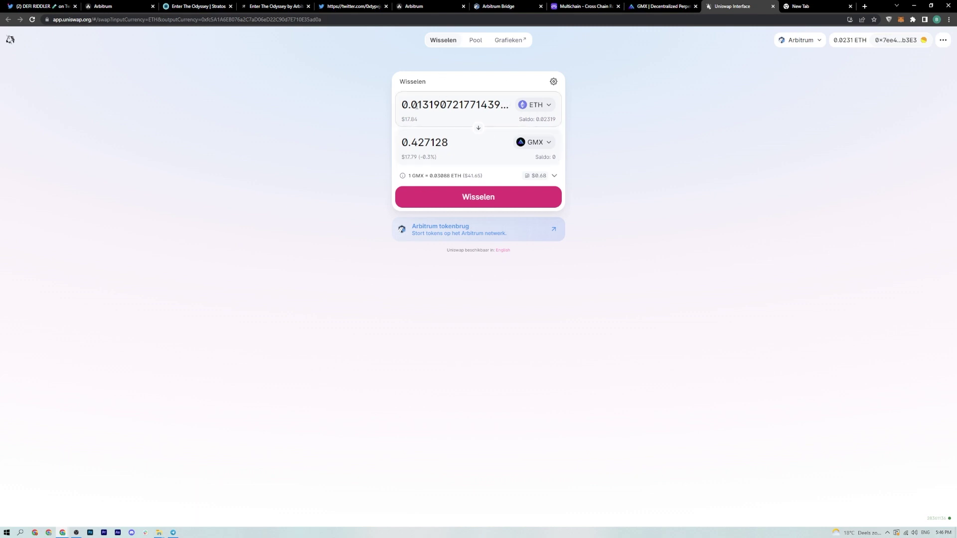
{"action": "left_click_drag", "start_coordinate": [418, 105], "coordinate": [597, 126]}
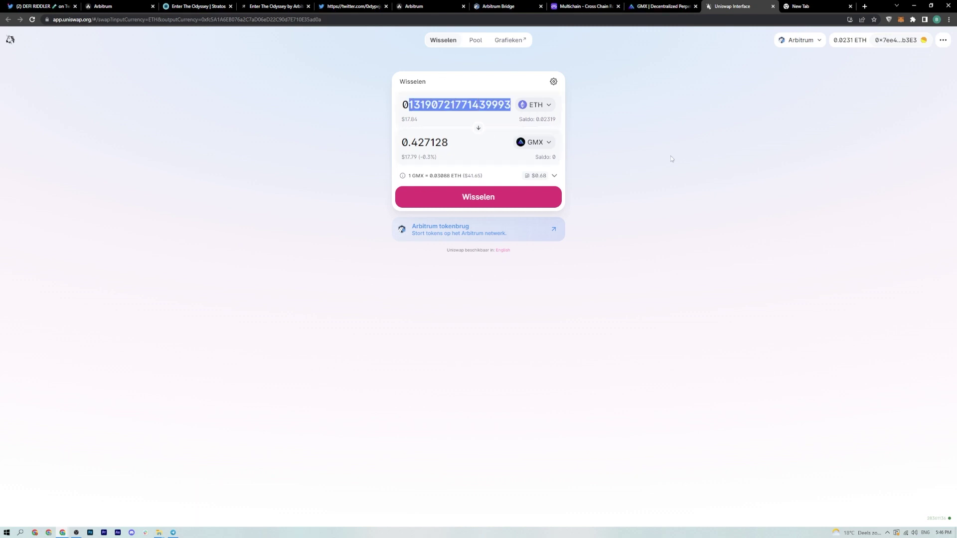
{"action": "type", "text": "05"}
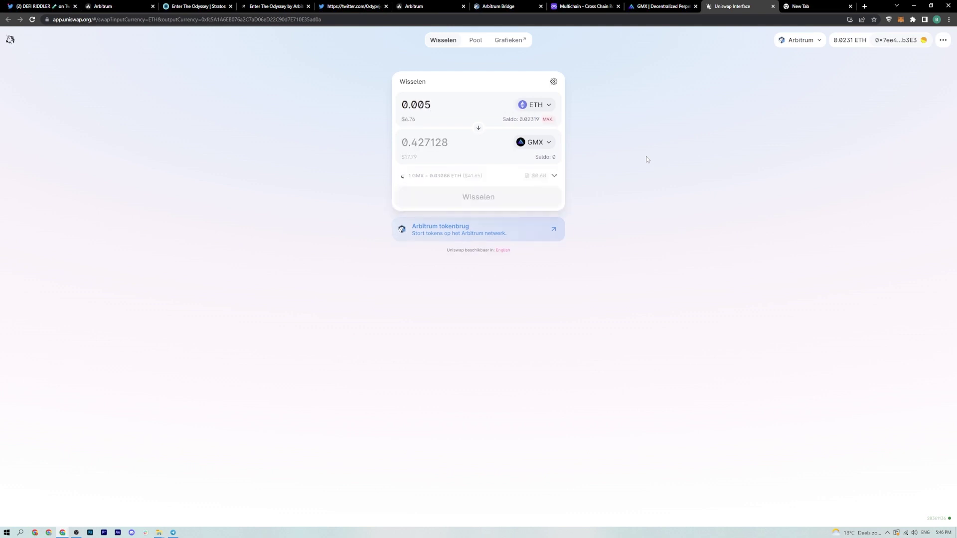
{"action": "key", "text": "F11"}
{"action": "key", "text": "BackSpace"}
{"action": "type", "text": "3"}
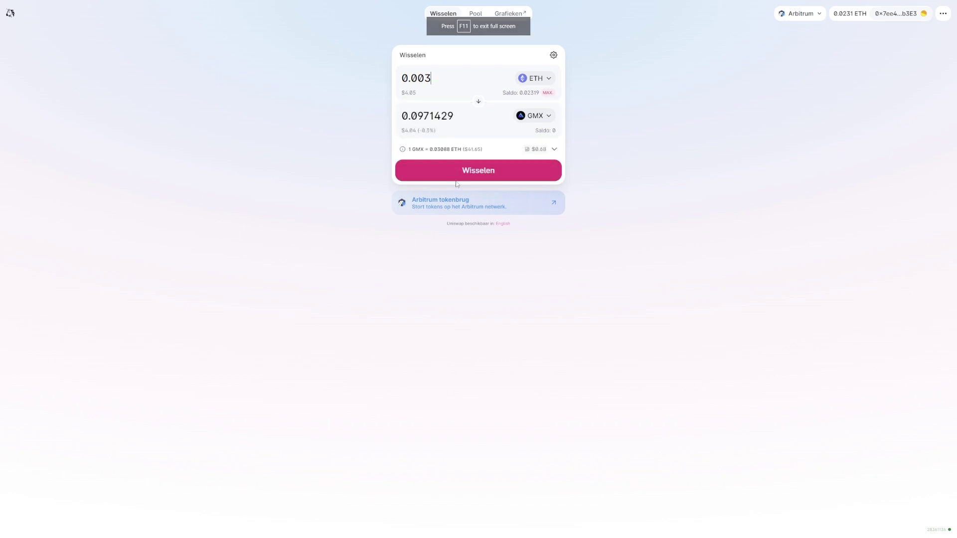
- Confirm the 0.003 ETH to GMX swap and approve it in MetaMask, leaving about 0.09714 GMX
{"action": "left_click", "coordinate": [455, 178]}
{"action": "left_click", "coordinate": [525, 348]}
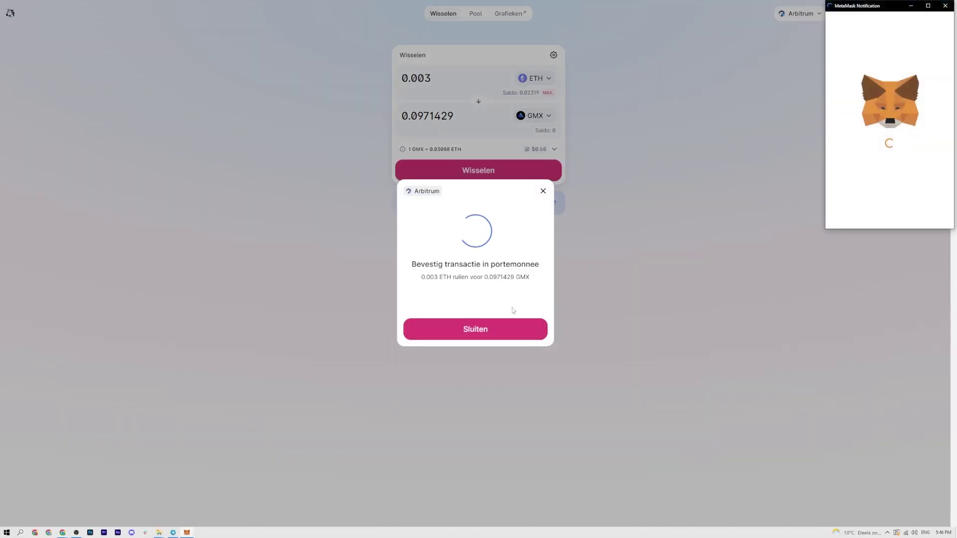
{"action": "left_click_drag", "start_coordinate": [895, 10], "coordinate": [667, 71]}
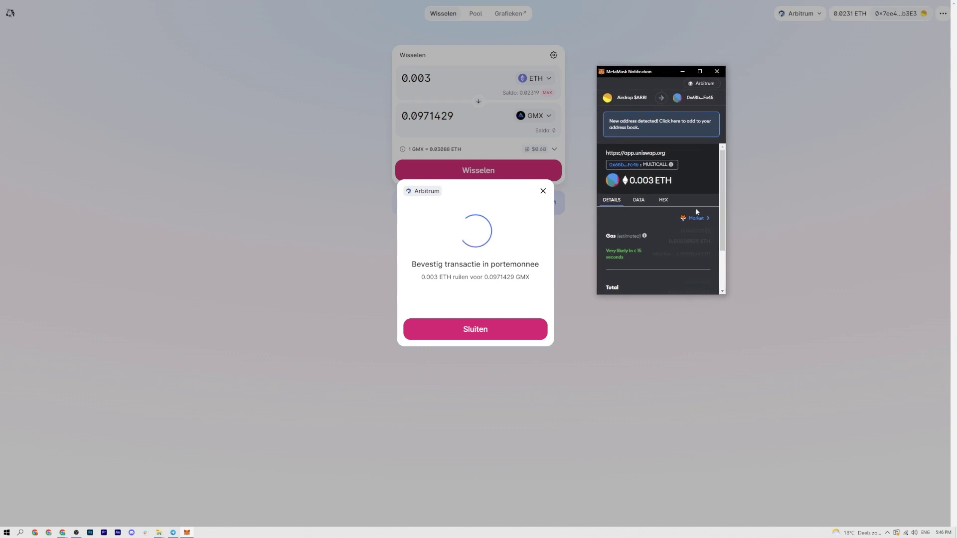
{"action": "scroll", "coordinate": [697, 212], "scroll_direction": "down", "scroll_amount": 2}
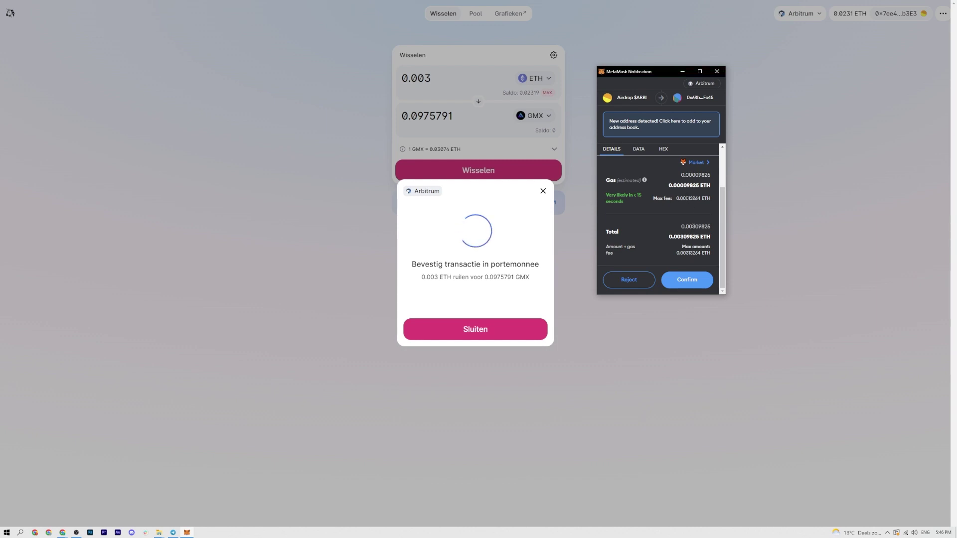
{"action": "left_click_drag", "start_coordinate": [668, 185], "coordinate": [711, 188]}
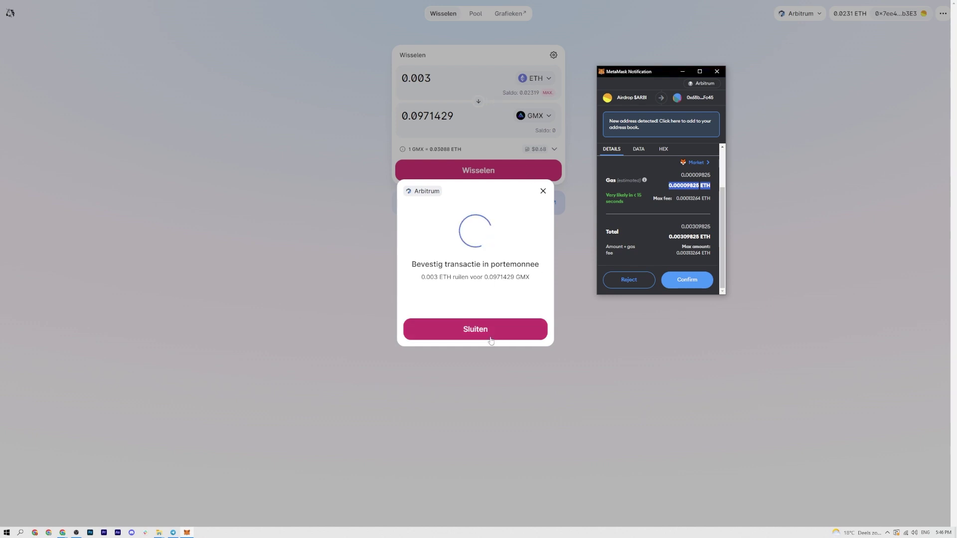
{"action": "left_click", "coordinate": [675, 280]}
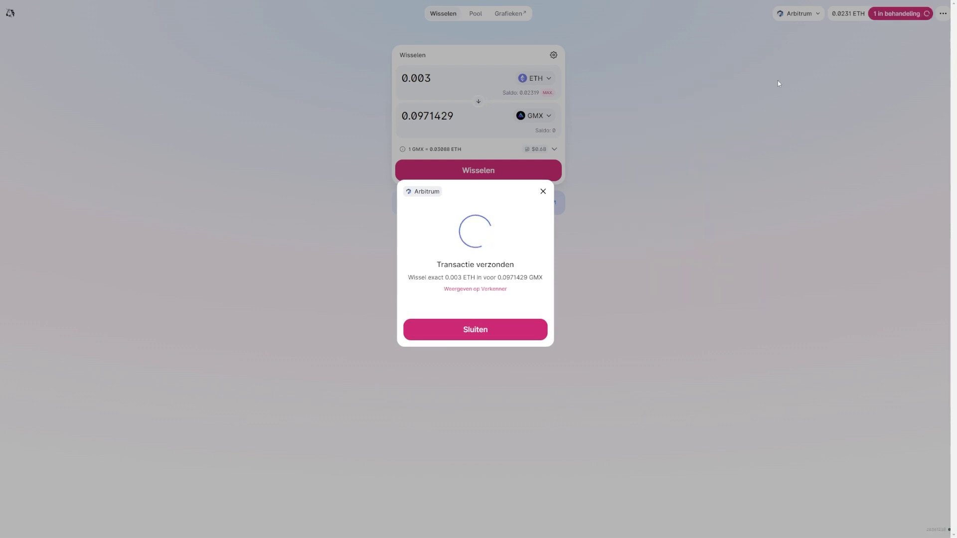
{"action": "left_click", "coordinate": [450, 327]}
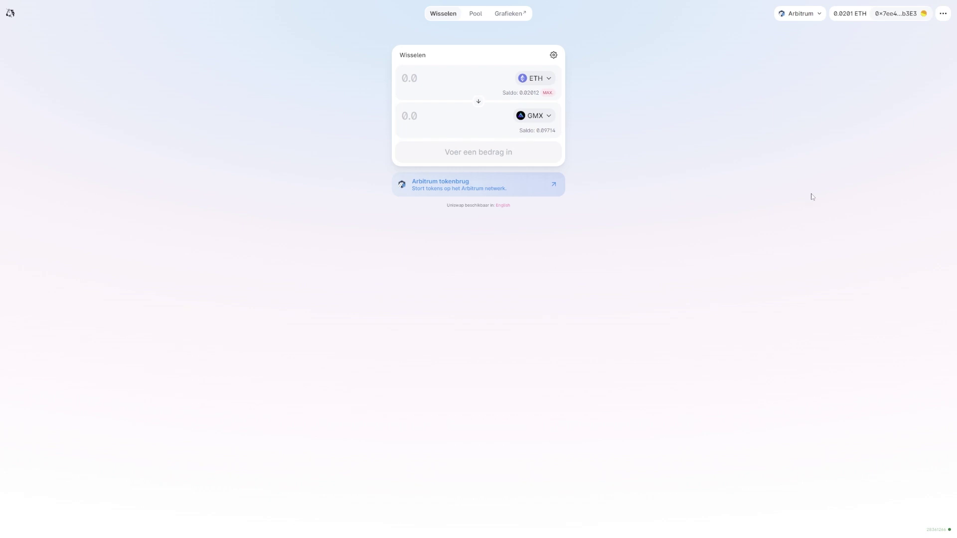
{"action": "key", "text": "F11"}
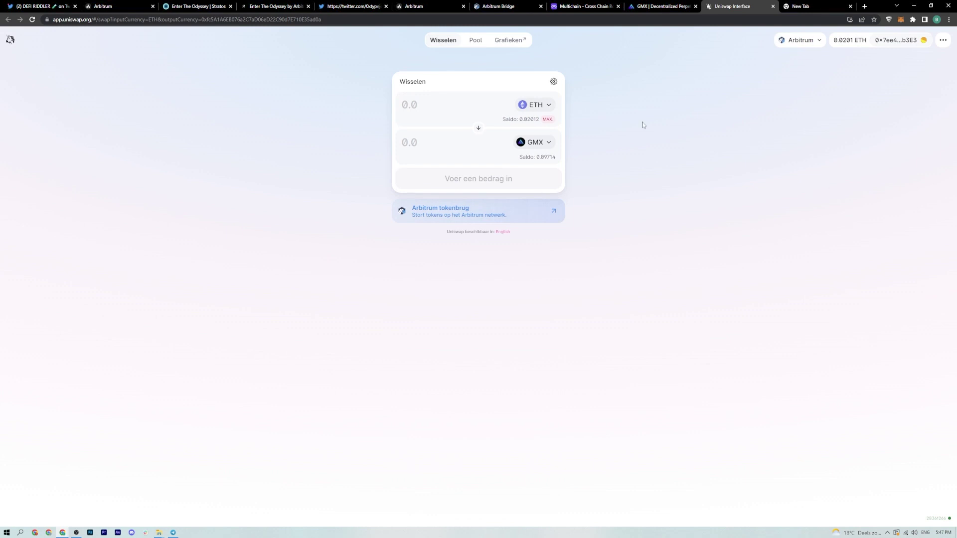
- Open the quoted multisig-on-Arbitrum tutorial thread and follow its gnosis-safe.io link
{"action": "left_click", "coordinate": [31, 7]}
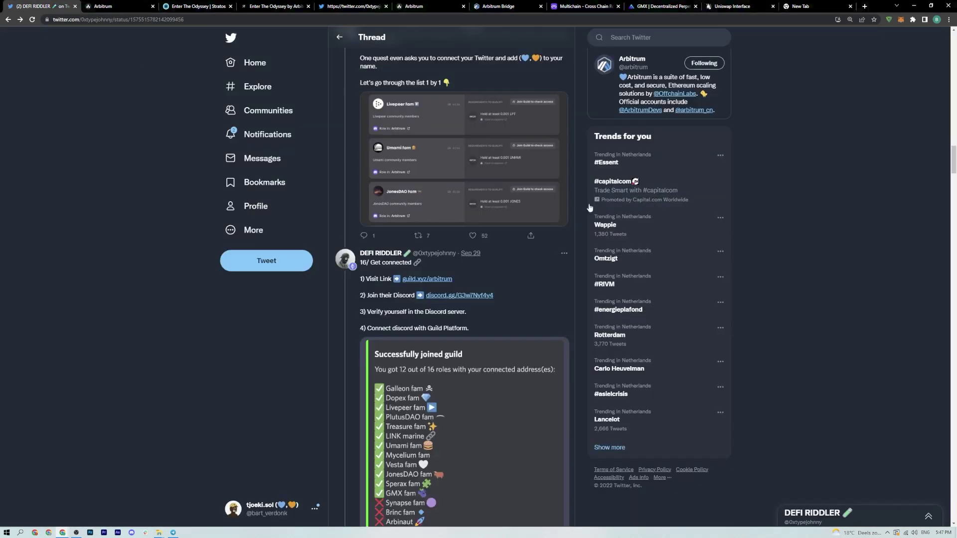
{"action": "key", "text": "F11"}
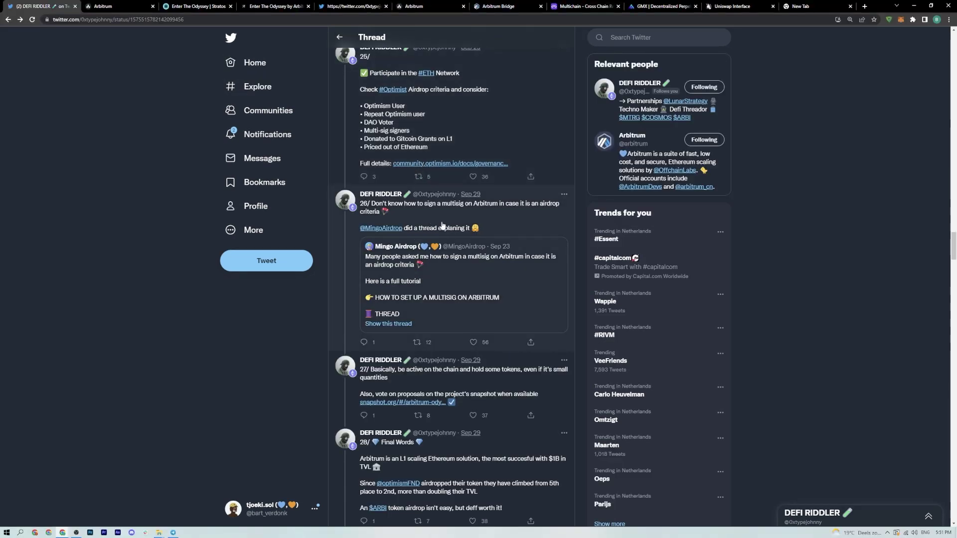
{"action": "left_click", "coordinate": [447, 271]}
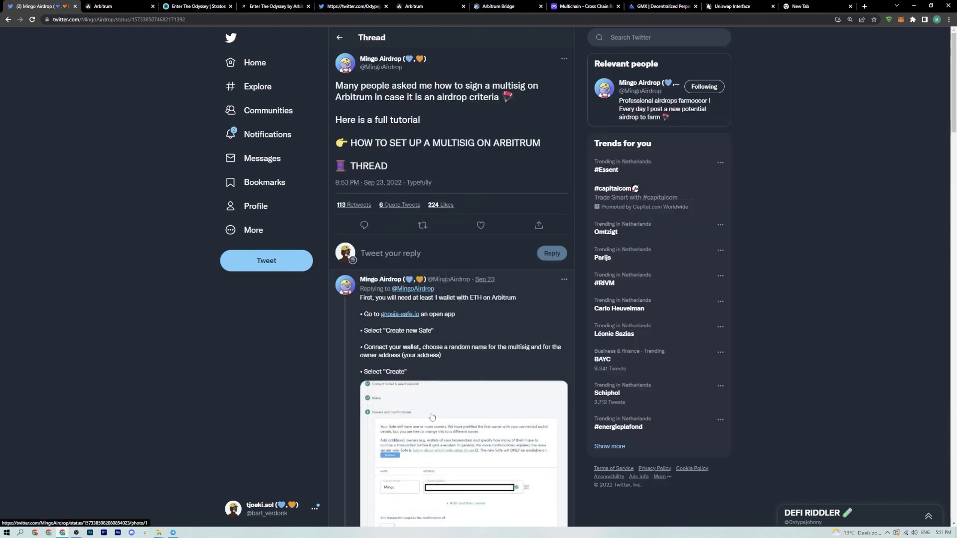
{"action": "left_click", "coordinate": [404, 315]}
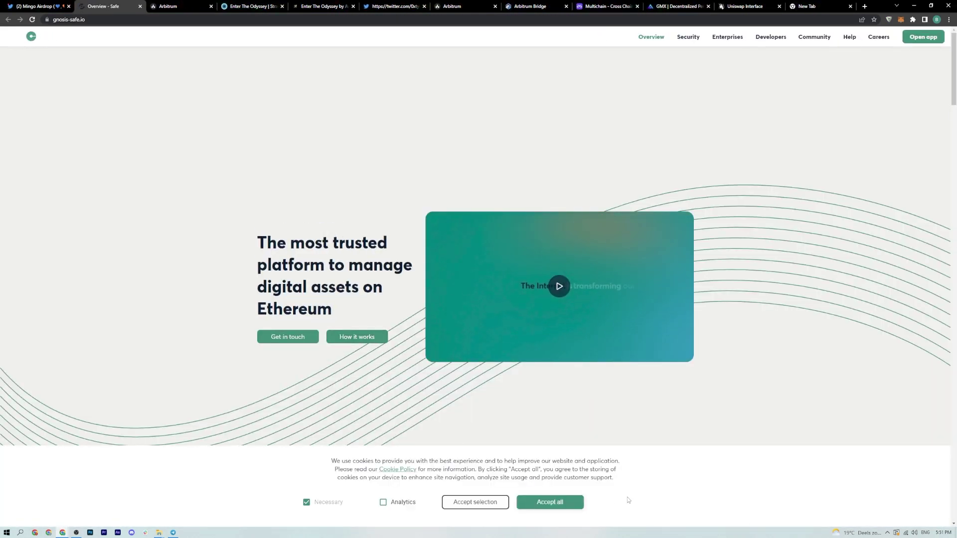
- Accept cookies, launch the Safe web app and start a new Safe on Arbitrum
{"action": "left_click", "coordinate": [550, 502]}
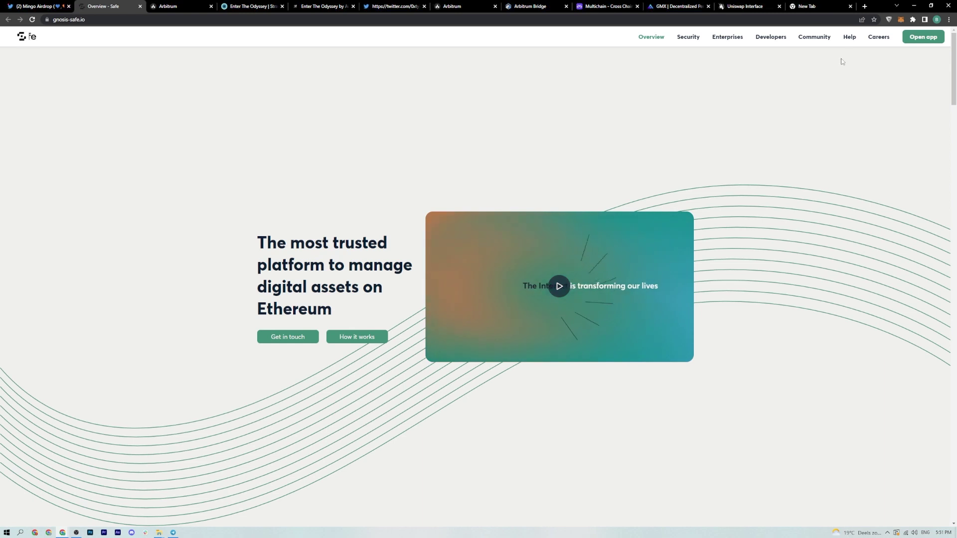
{"action": "left_click", "coordinate": [923, 37]}
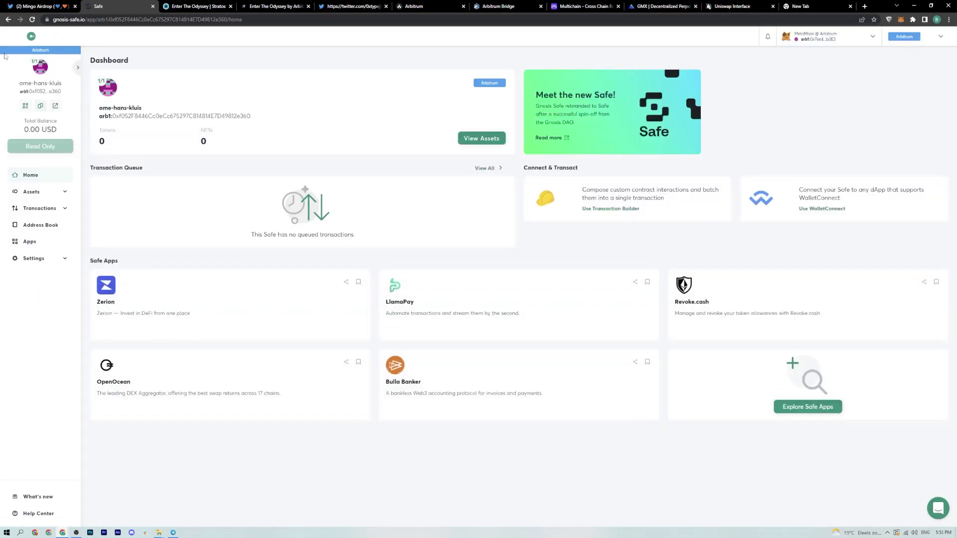
{"action": "left_click", "coordinate": [74, 67]}
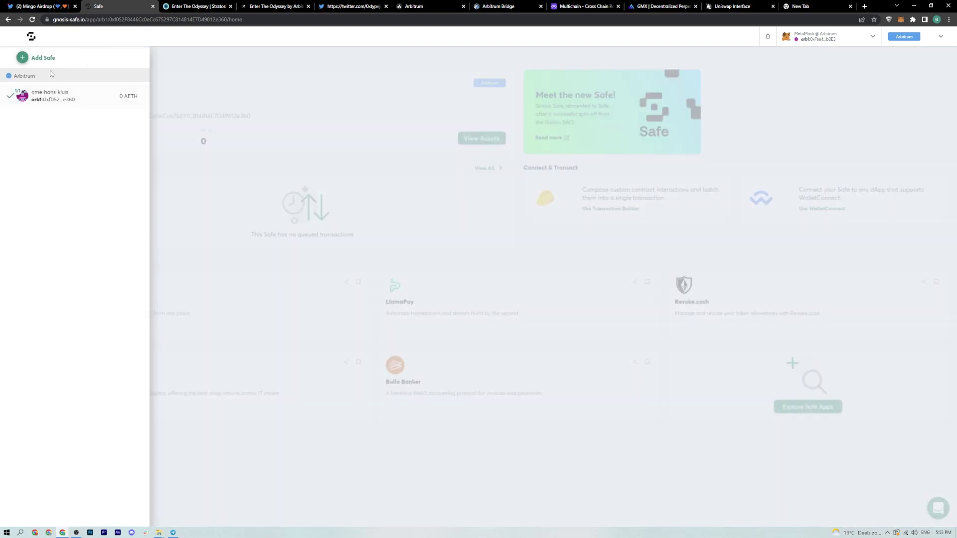
{"action": "left_click", "coordinate": [40, 58]}
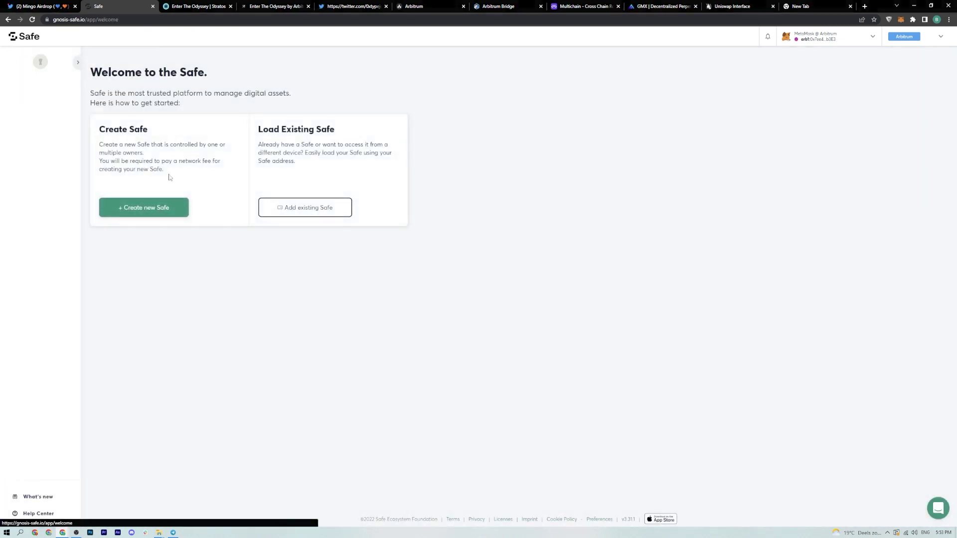
{"action": "left_click", "coordinate": [168, 207]}
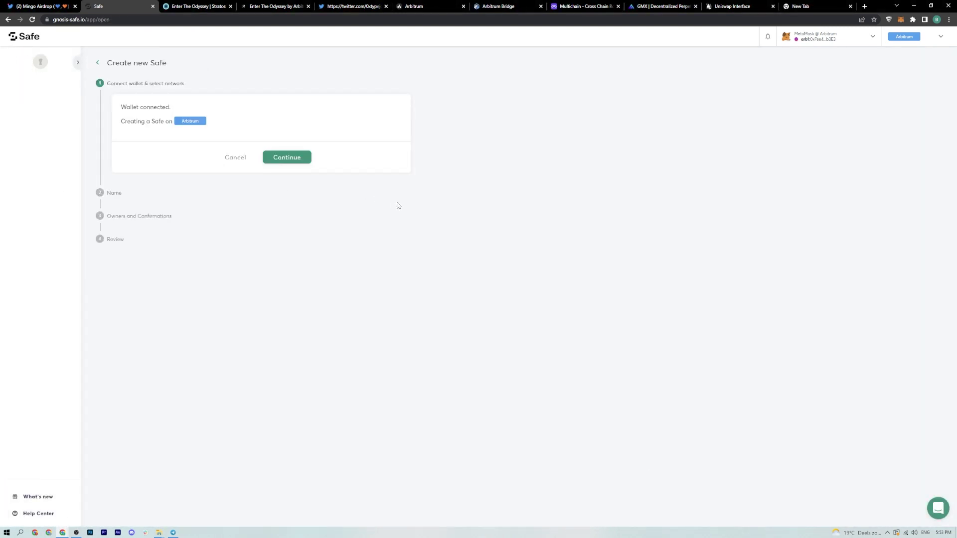
{"action": "left_click", "coordinate": [279, 167]}
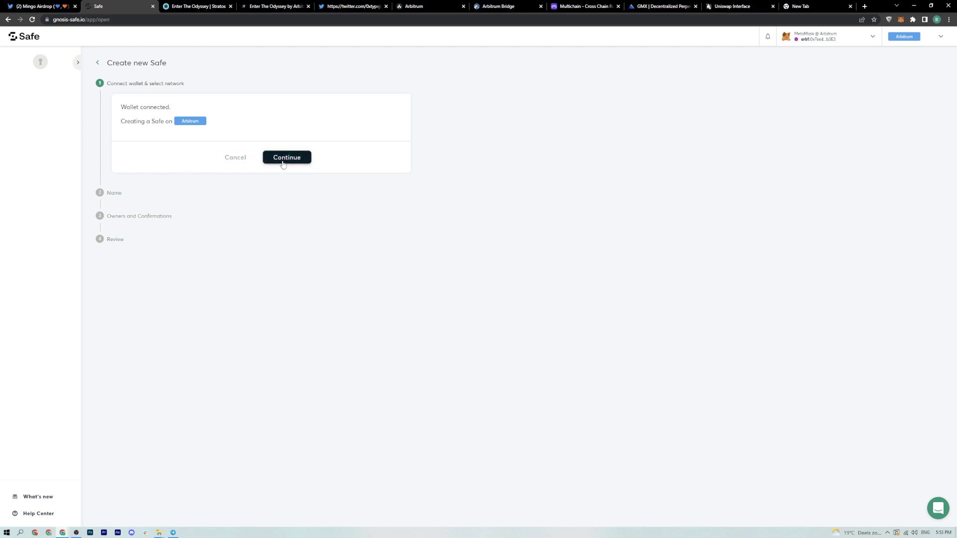
- Name the Safe 'Aridrop $ARB' and keep the single owner with 1-of-1 confirmation
{"action": "left_click", "coordinate": [177, 182]}
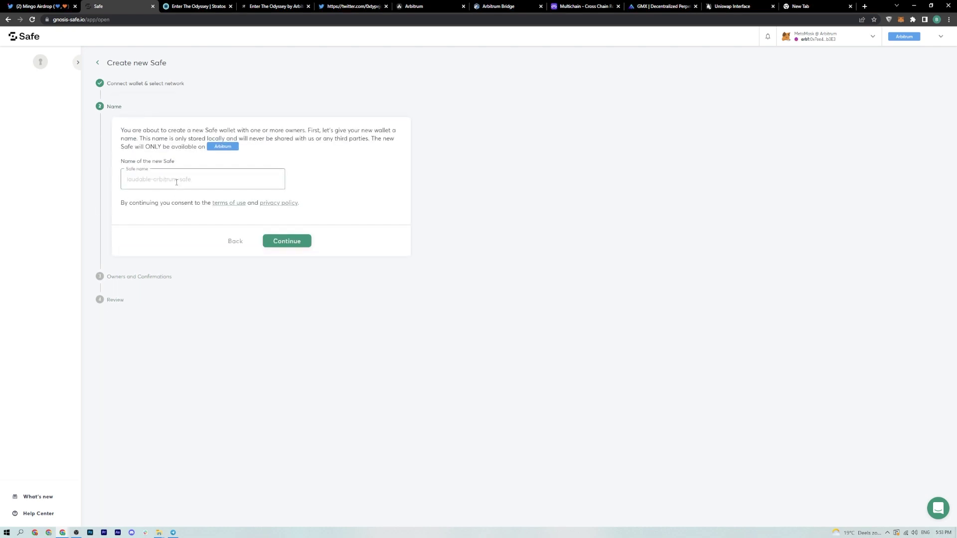
{"action": "type", "text": "Aridrop A"}
{"action": "key", "text": "BackSpace"}
{"action": "key", "text": "BackSpace"}
{"action": "type", "text": "$ARB"}
{"action": "left_click", "coordinate": [286, 241]}
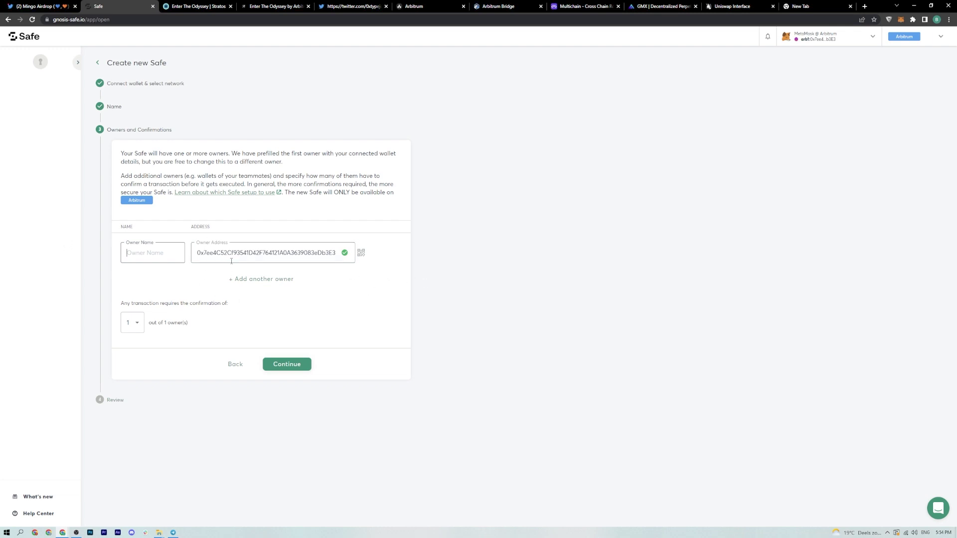
{"action": "left_click", "coordinate": [267, 363]}
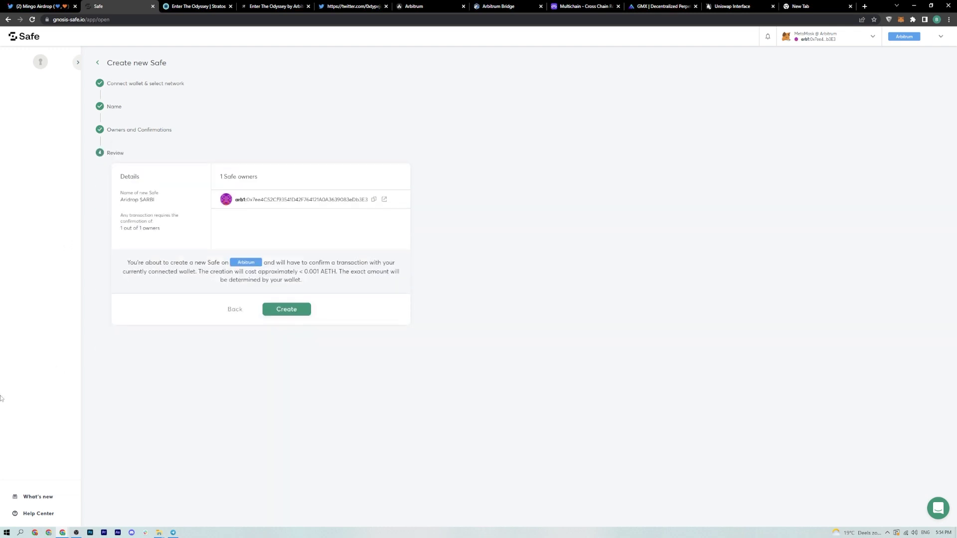
- Create the Safe, approve its deployment transaction in MetaMask, and open the new Safe
{"action": "left_click", "coordinate": [287, 309]}
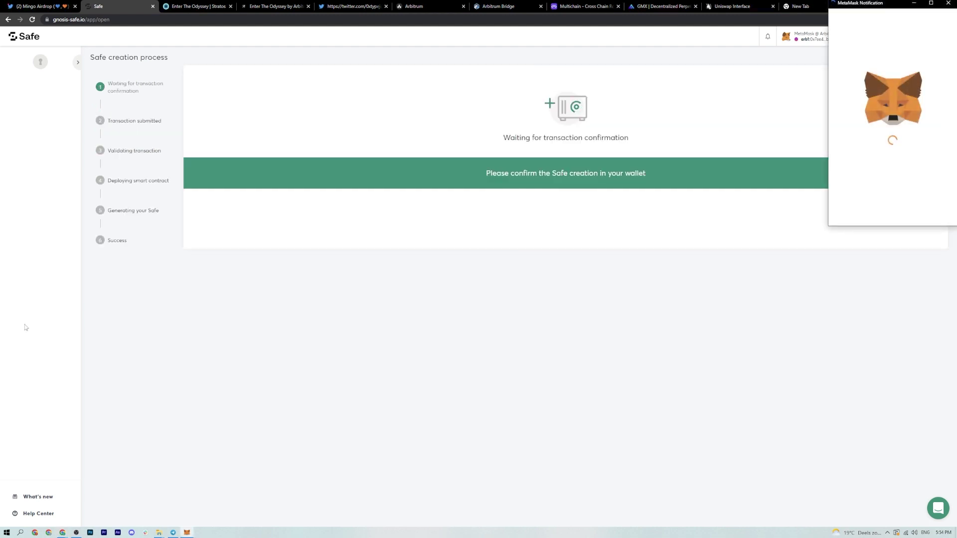
{"action": "scroll", "coordinate": [893, 192], "scroll_direction": "down", "scroll_amount": 2}
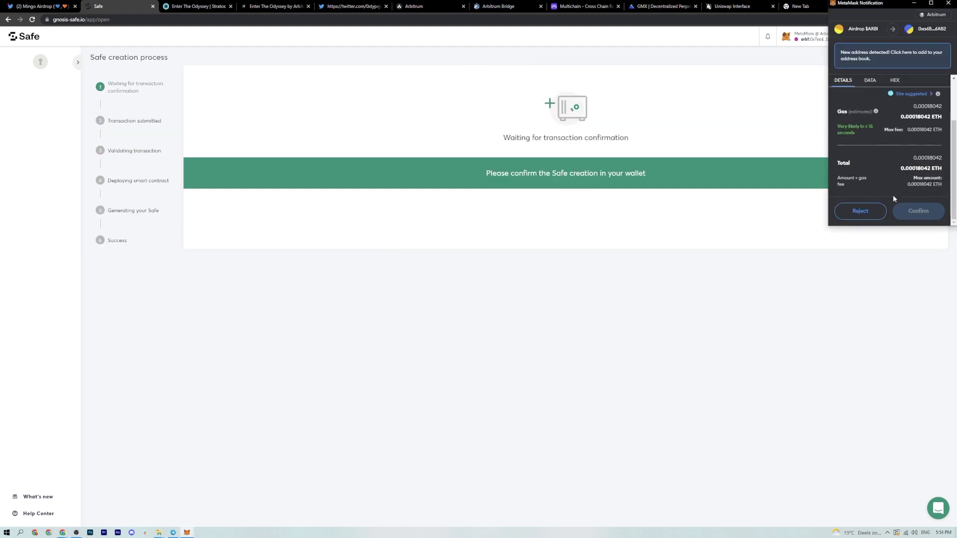
{"action": "left_click", "coordinate": [917, 211]}
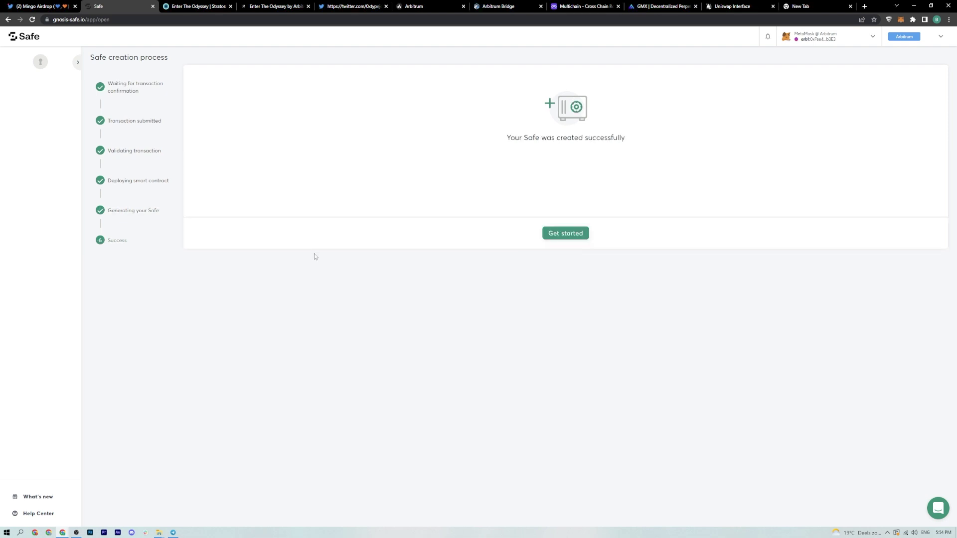
{"action": "left_click", "coordinate": [575, 233]}
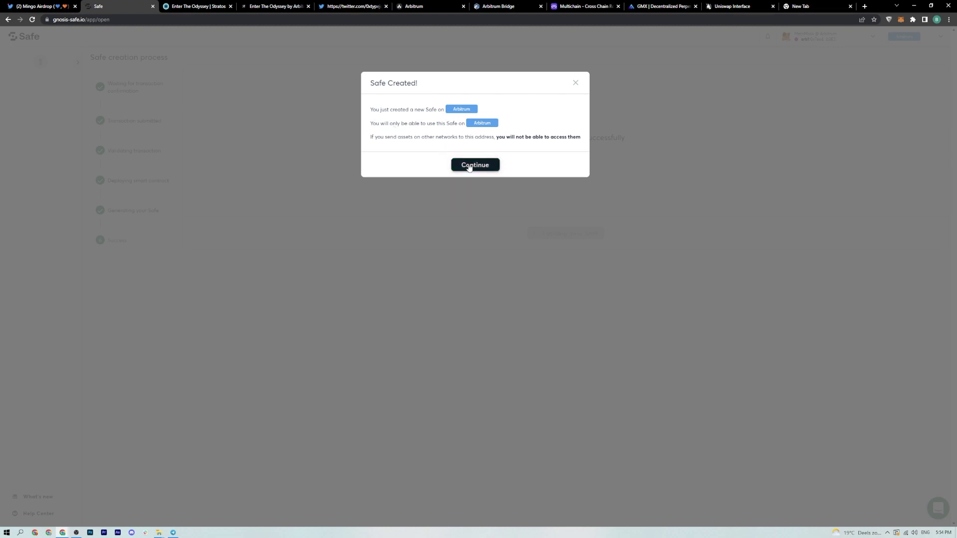
{"action": "left_click", "coordinate": [469, 165]}
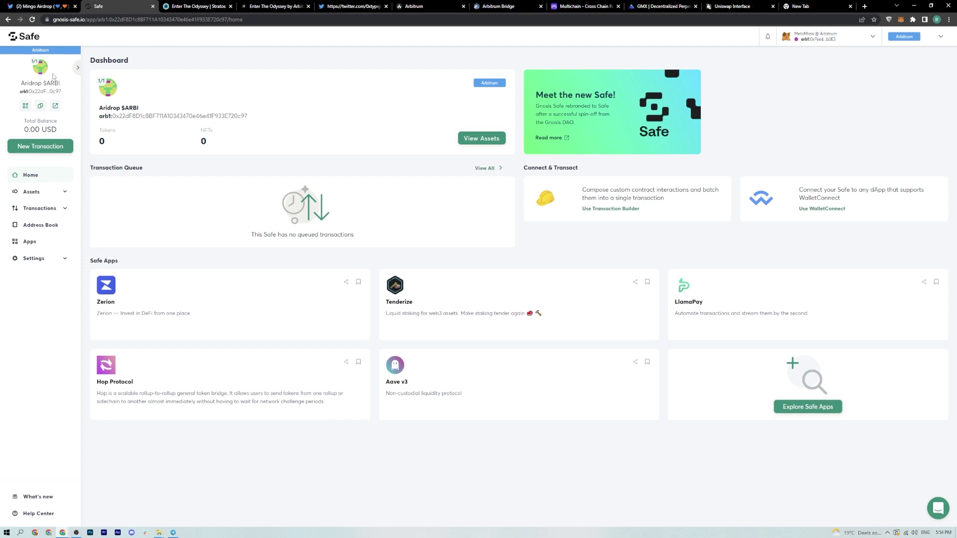
- View the Safe's 0.00 AETH coin balance and preview the Send funds form before closing it
{"action": "left_click", "coordinate": [41, 196]}
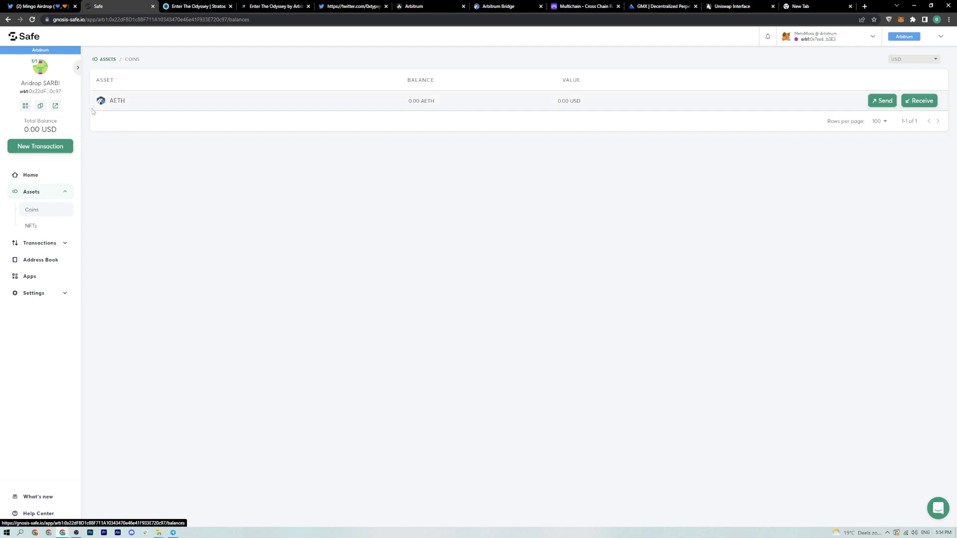
{"action": "left_click", "coordinate": [35, 148]}
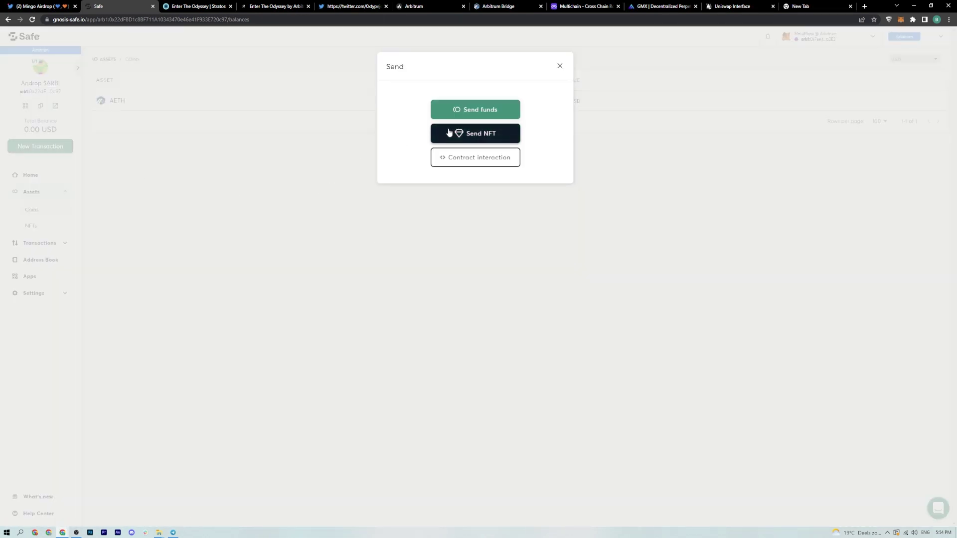
{"action": "left_click", "coordinate": [462, 110]}
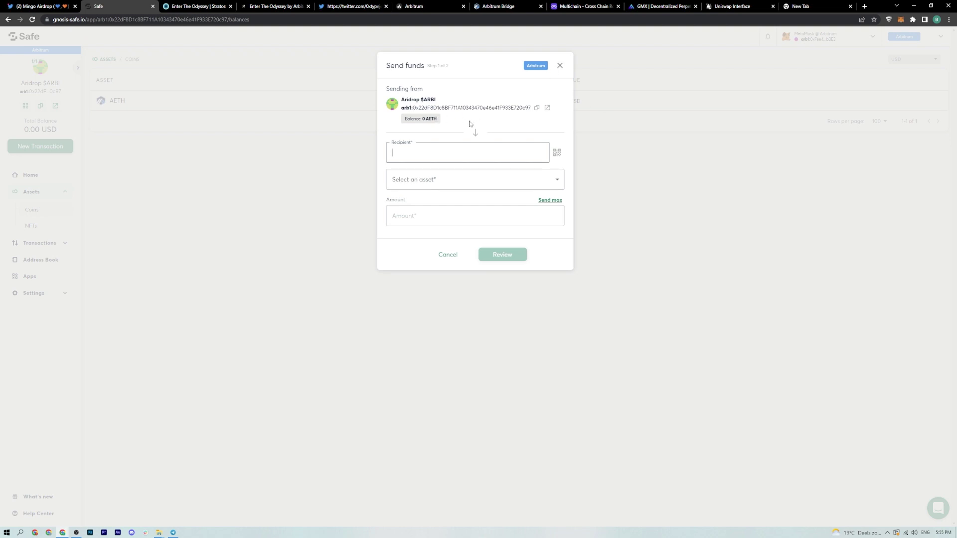
{"action": "left_click", "coordinate": [250, 250]}
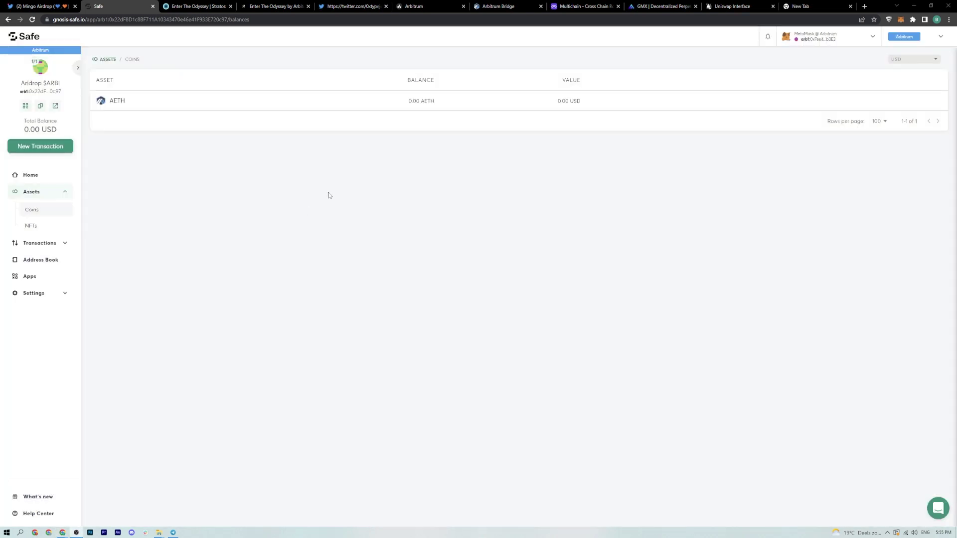
{"action": "left_click", "coordinate": [51, 190]}
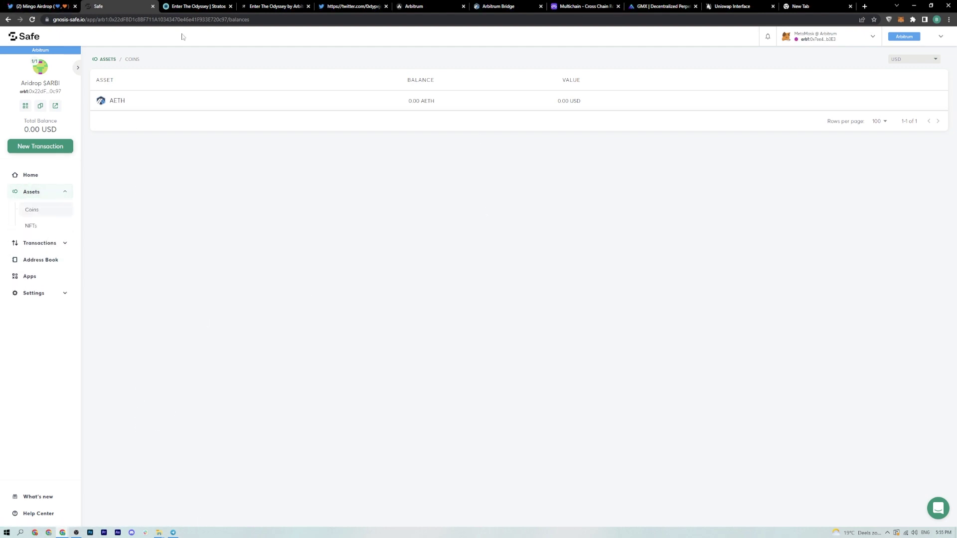
{"action": "left_click", "coordinate": [33, 7]}
- Scroll the Twitter thread to the tweet on depositing AETH via the Safe's Receive address
{"action": "scroll", "coordinate": [447, 305], "scroll_direction": "down", "scroll_amount": 2}
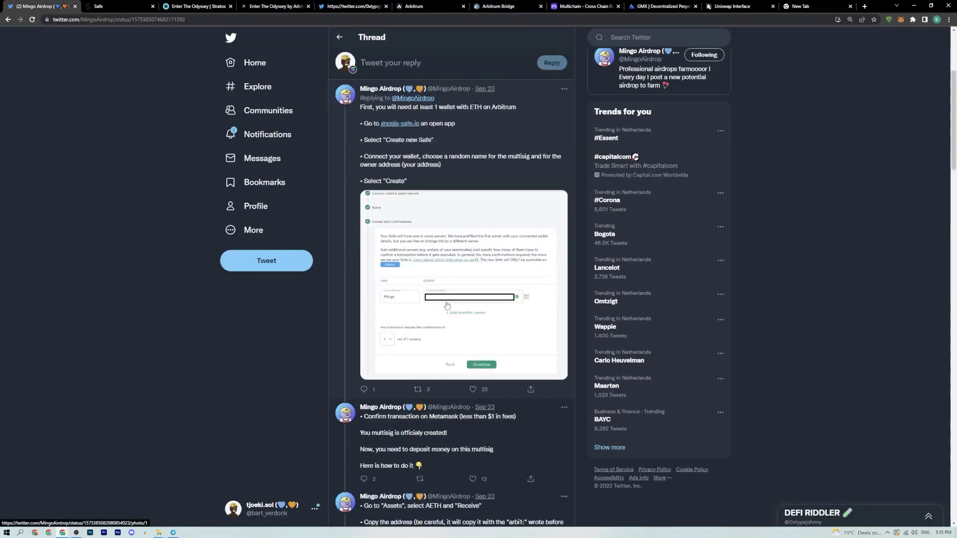
{"action": "scroll", "coordinate": [446, 305], "scroll_direction": "down", "scroll_amount": 5}
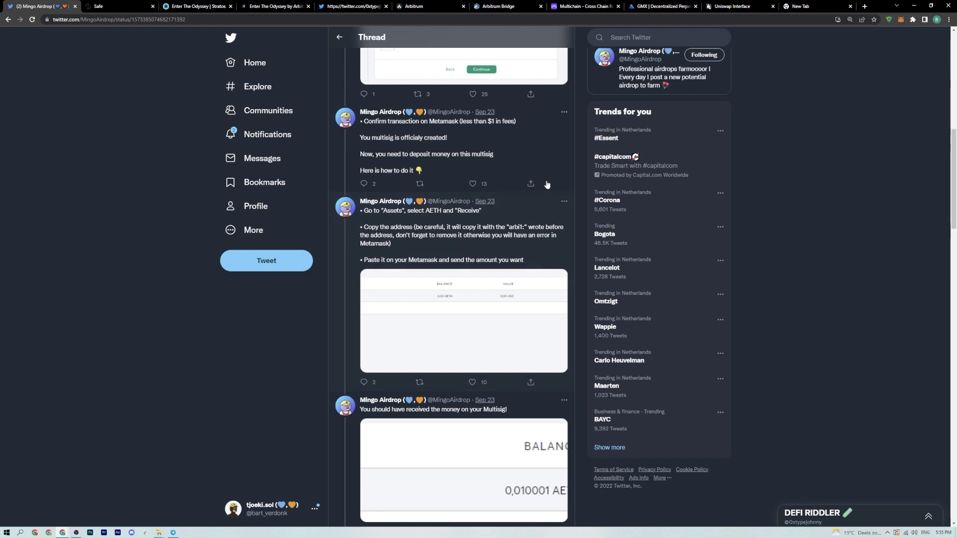
- Copy the Safe's AETH receive address from its coin balances page
{"action": "left_click", "coordinate": [114, 9]}
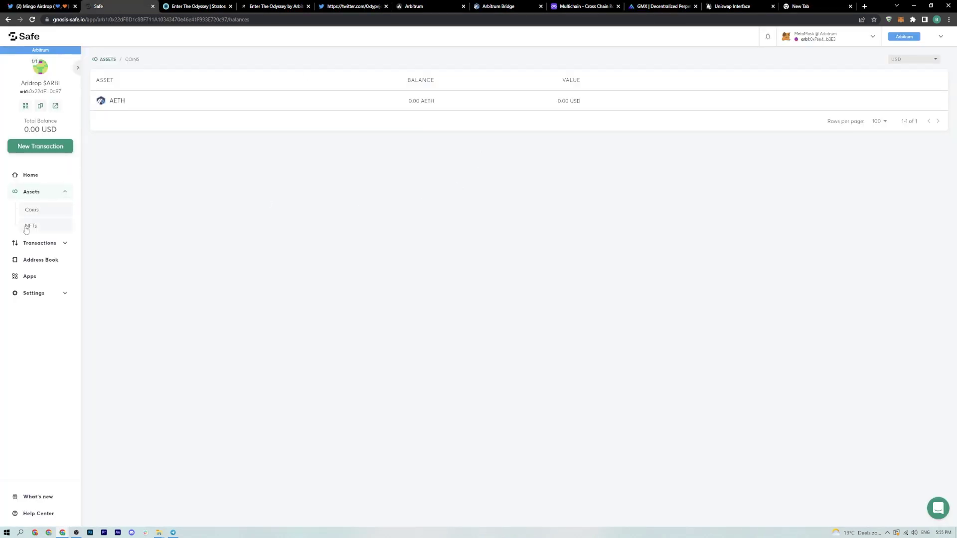
{"action": "mouse_move", "coordinate": [119, 102]}
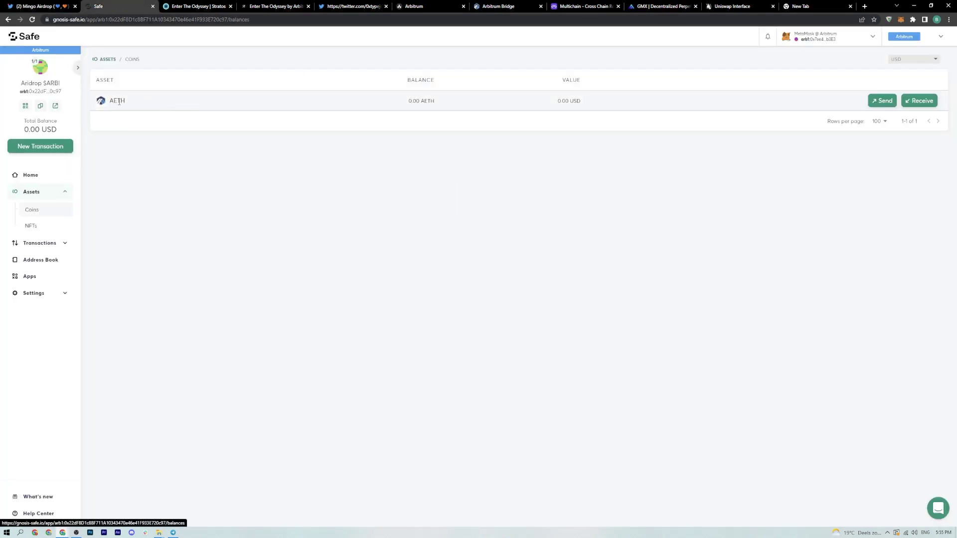
{"action": "left_click", "coordinate": [916, 101]}
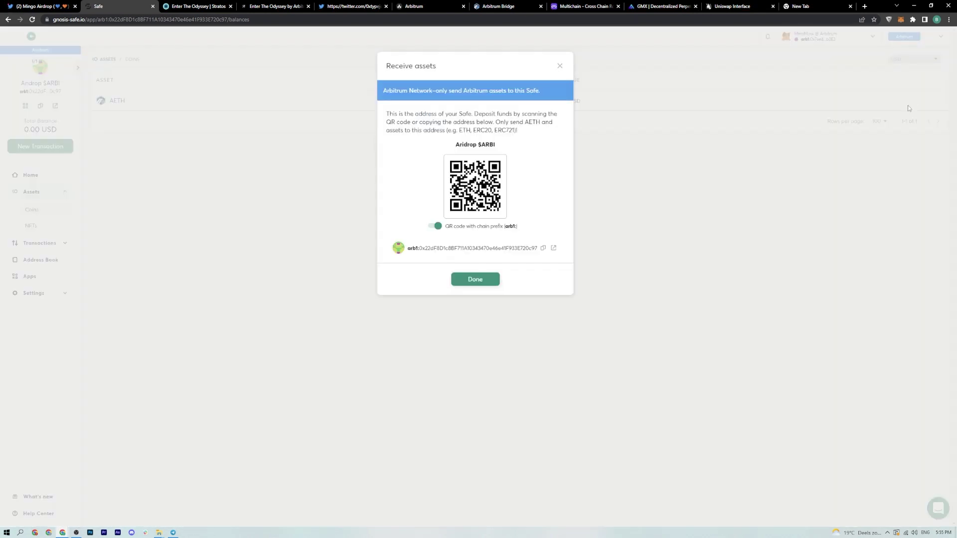
{"action": "left_click_drag", "start_coordinate": [407, 249], "coordinate": [418, 250]}
{"action": "left_click", "coordinate": [413, 250]}
{"action": "left_click", "coordinate": [543, 248]}
{"action": "left_click", "coordinate": [468, 279]}
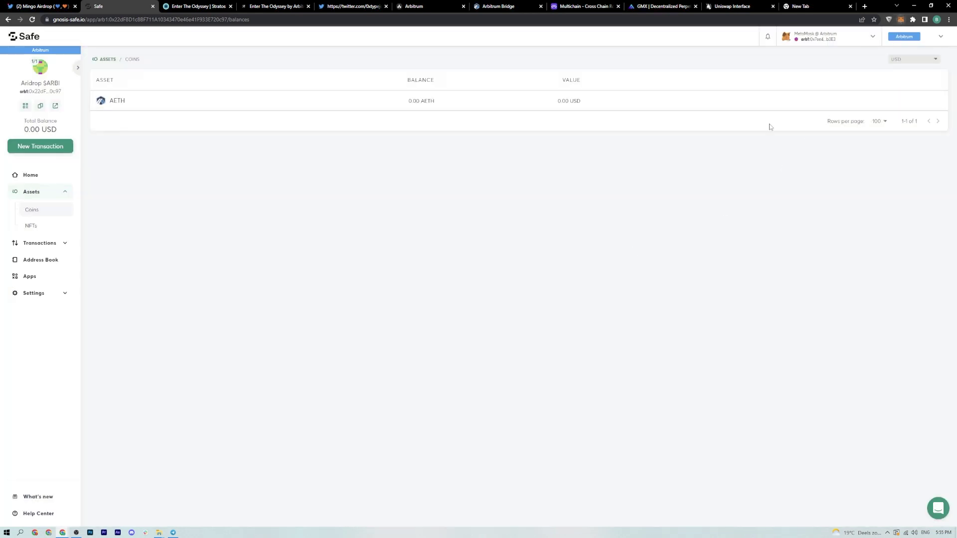
- In MetaMask, send to the pasted Safe address without its arb1 prefix, amount 0.005 ETH
{"action": "key", "text": "alt+shift+m"}
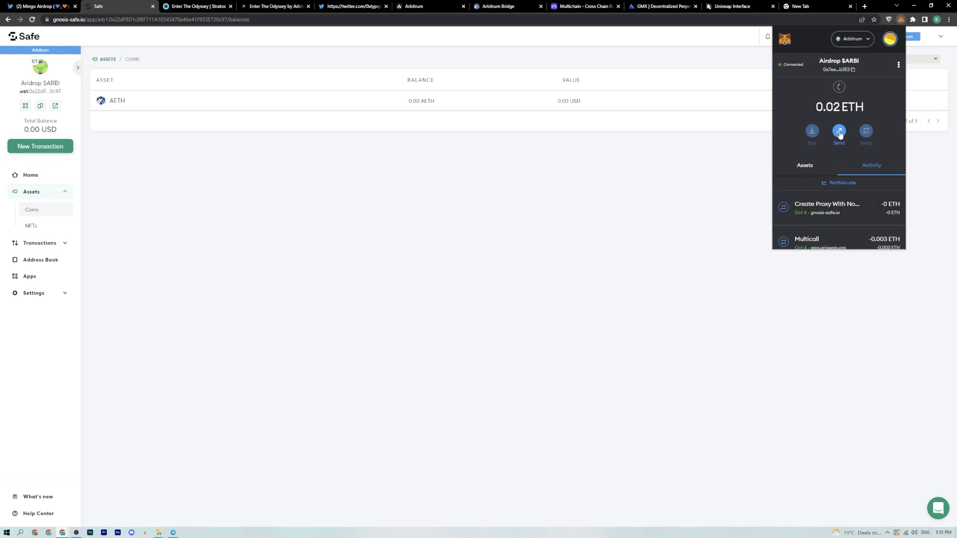
{"action": "left_click", "coordinate": [839, 132]}
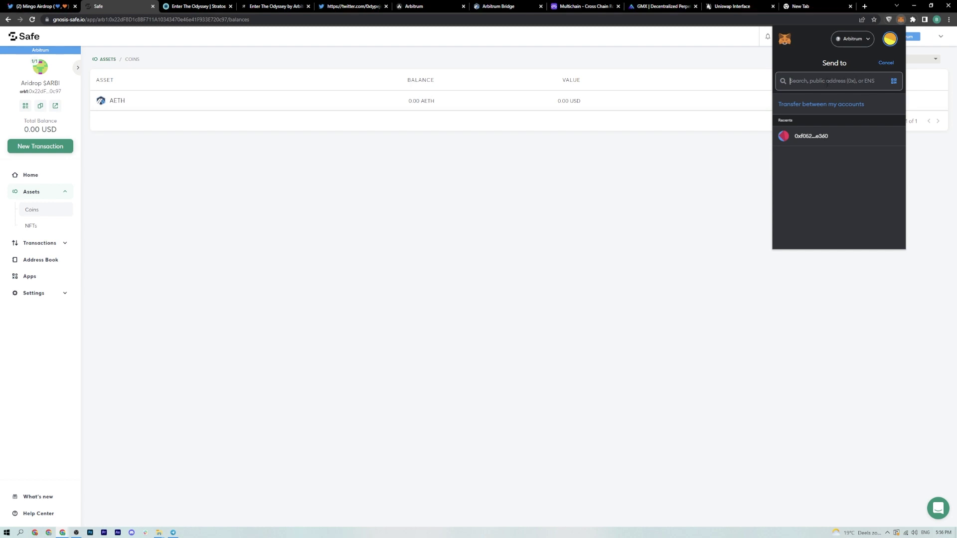
{"action": "key", "text": "ctrl+v"}
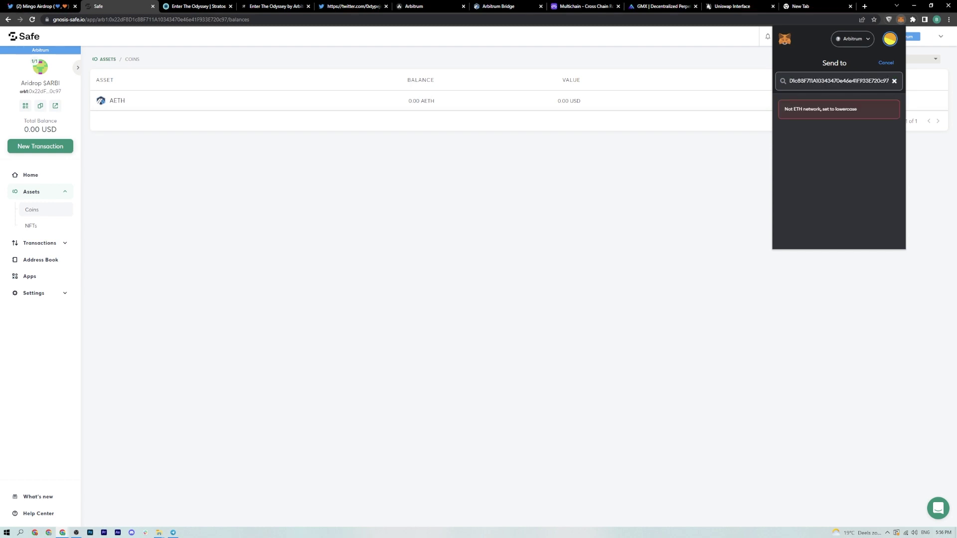
{"action": "key", "text": "Left"}
{"action": "key", "text": "Left"}
{"action": "key", "text": "Left"}
{"action": "key", "text": "Left"}
{"action": "key", "text": "Left"}
{"action": "key", "text": "Left"}
{"action": "key", "text": "Left"}
{"action": "key", "text": "Left"}
{"action": "key", "text": "Left"}
{"action": "key", "text": "Left"}
{"action": "key", "text": "Left"}
{"action": "key", "text": "Left"}
{"action": "key", "text": "Left"}
{"action": "key", "text": "Left"}
{"action": "key", "text": "Left"}
{"action": "key", "text": "Left"}
{"action": "key", "text": "Left"}
{"action": "key", "text": "Left"}
{"action": "key", "text": "Left"}
{"action": "key", "text": "Left"}
{"action": "key", "text": "Delete"}
{"action": "key", "text": "Delete"}
{"action": "key", "text": "Delete"}
{"action": "key", "text": "Delete"}
{"action": "key", "text": "Delete"}
{"action": "key", "text": "Delete"}
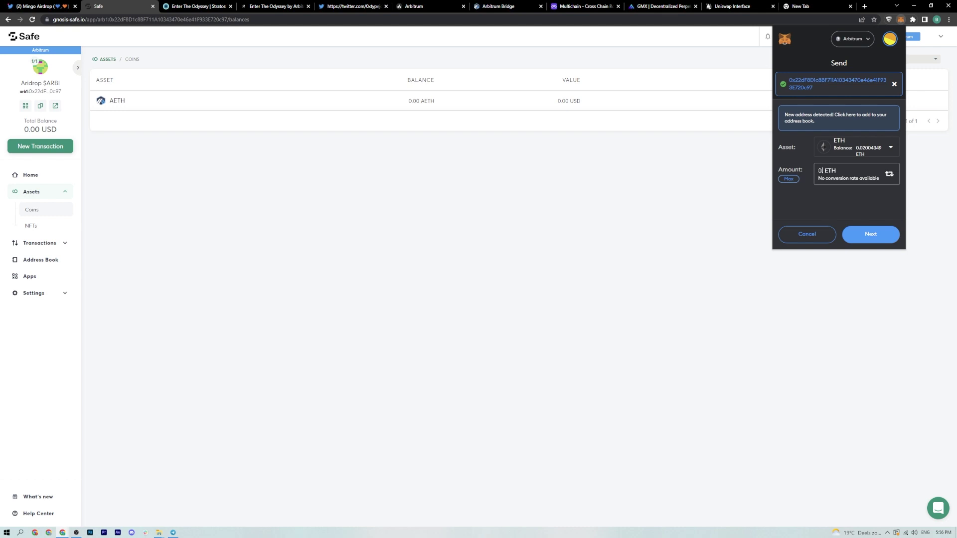
{"action": "type", "text": ".05"}
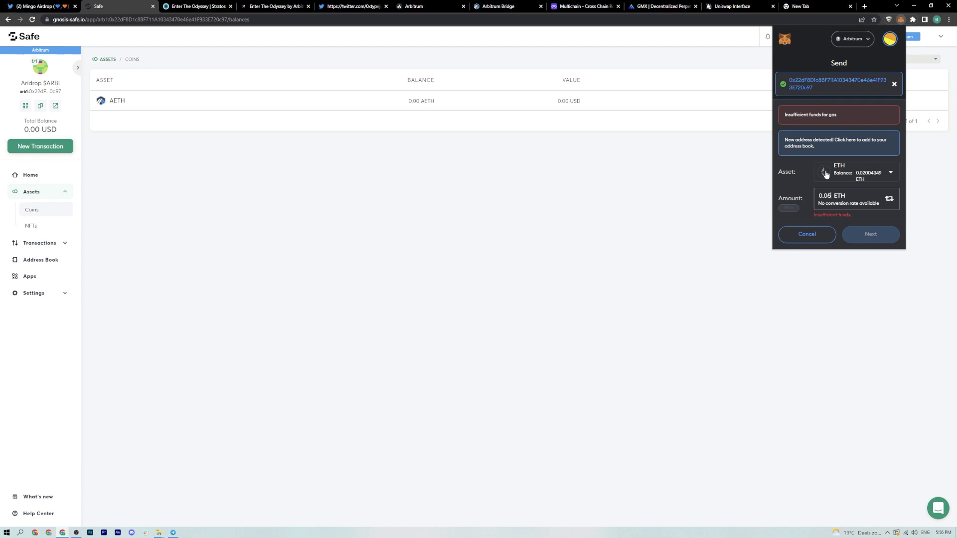
{"action": "key", "text": "BackSpace"}
{"action": "type", "text": "05"}
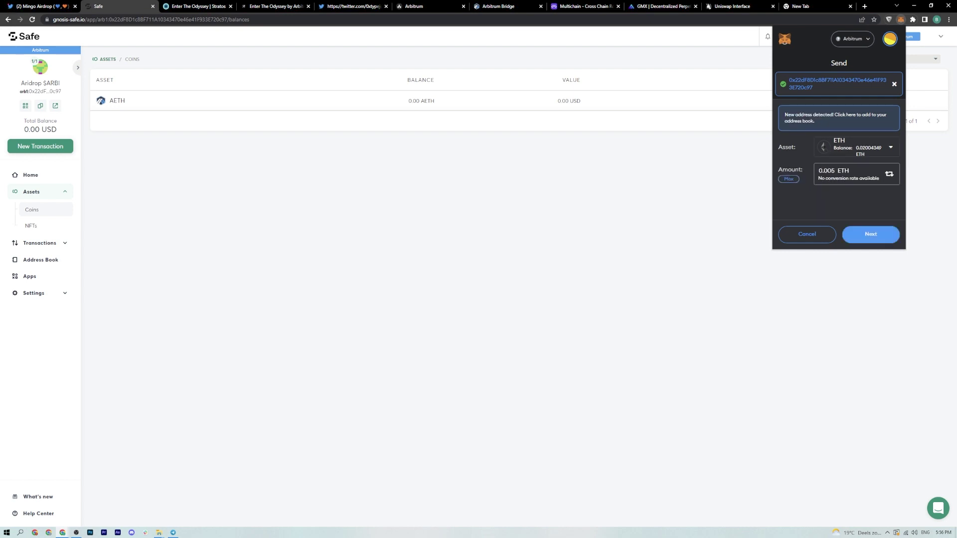
- Confirm the 0.005 ETH transfer to the Safe in MetaMask and close the popup
{"action": "left_click", "coordinate": [870, 234]}
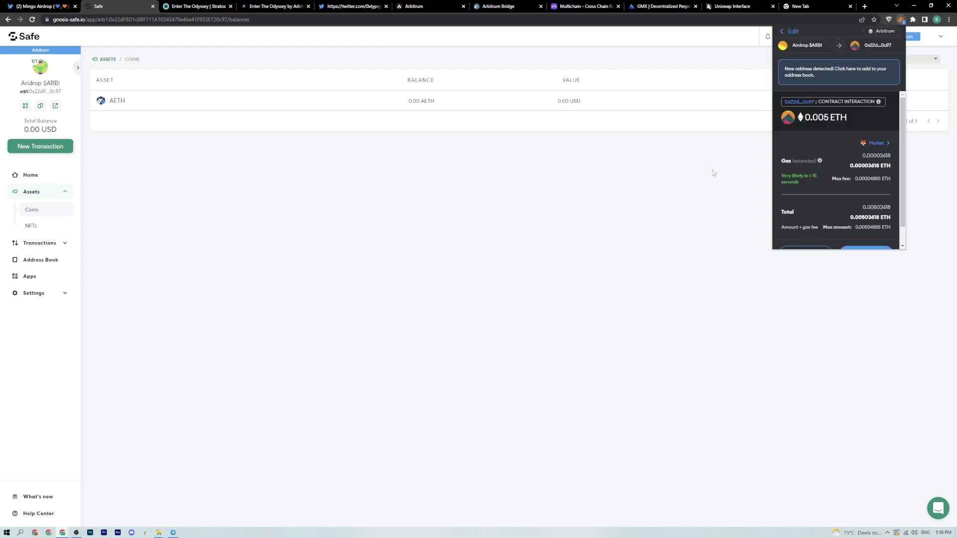
{"action": "scroll", "coordinate": [857, 177], "scroll_direction": "down", "scroll_amount": 1}
{"action": "left_click", "coordinate": [865, 233]}
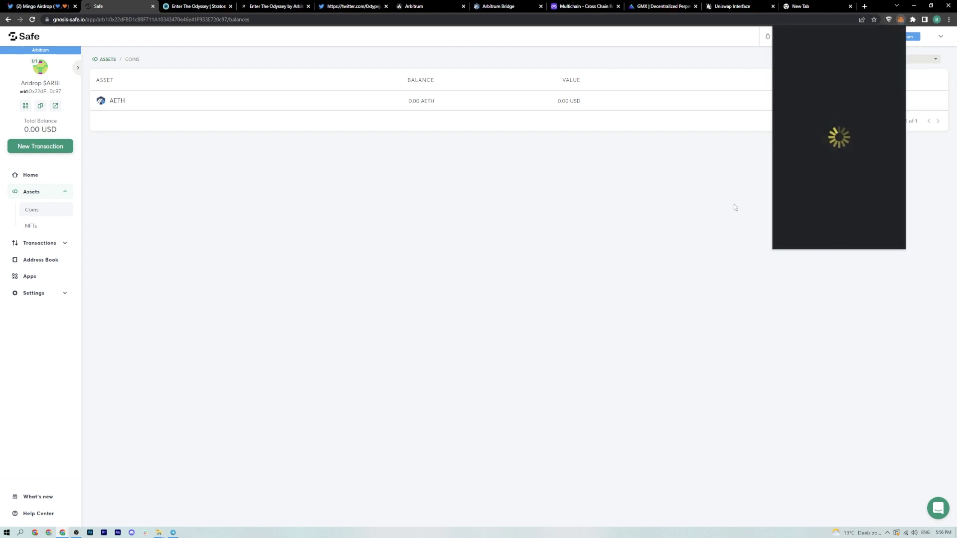
{"action": "scroll", "coordinate": [854, 215], "scroll_direction": "down", "scroll_amount": 2}
{"action": "scroll", "coordinate": [848, 192], "scroll_direction": "up", "scroll_amount": 2}
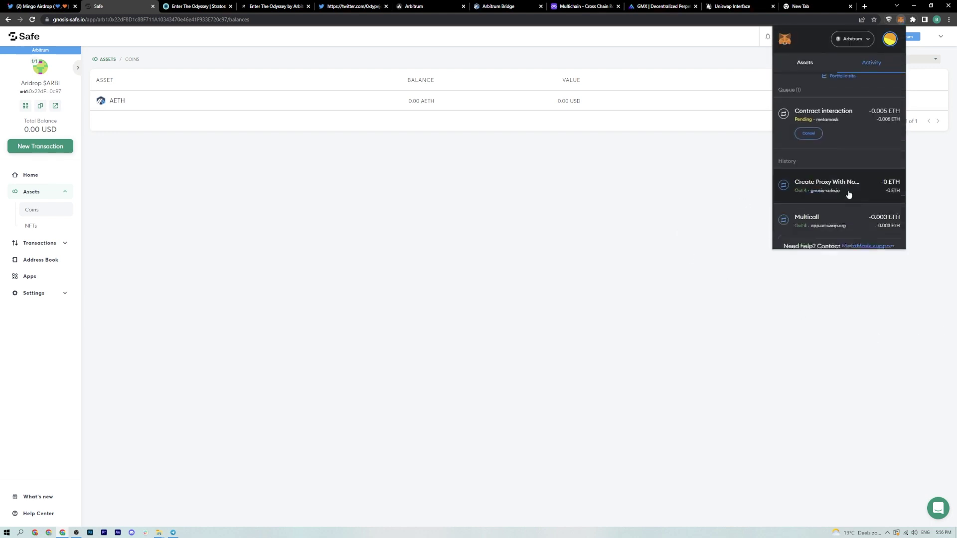
{"action": "left_click", "coordinate": [726, 246]}
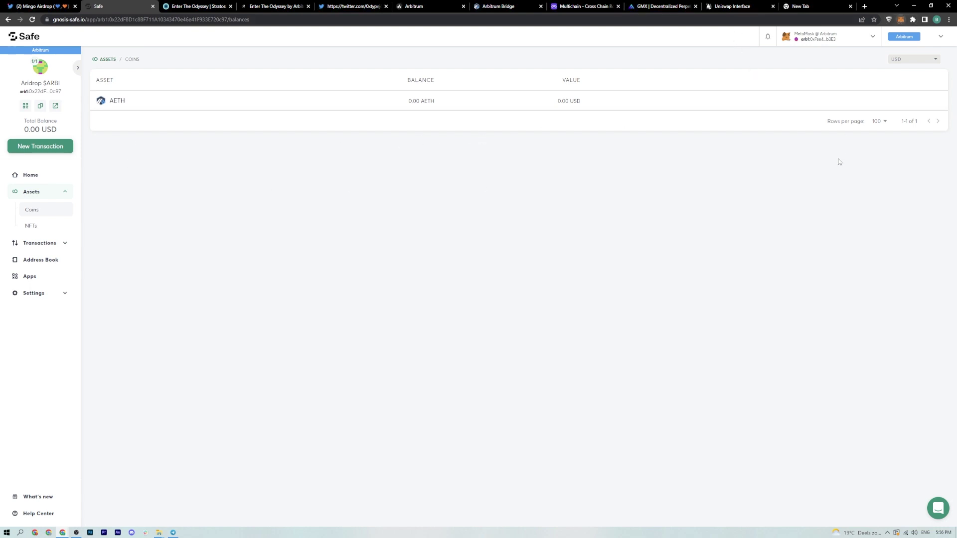
- Confirm the Safe's coins list 0.005 AETH worth about 6.76 USD, with MetaMask at 0.015 ETH
{"action": "left_click", "coordinate": [801, 165]}
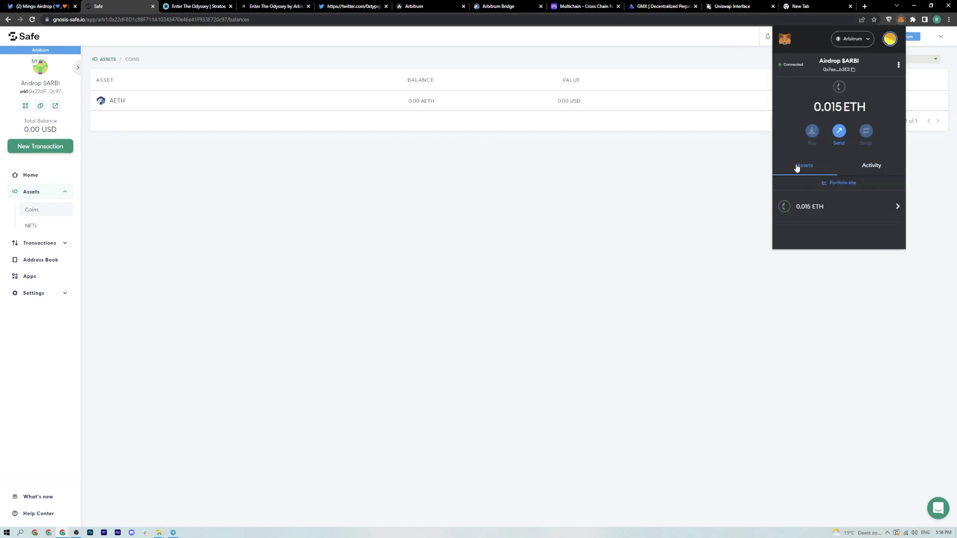
{"action": "left_click", "coordinate": [375, 212]}
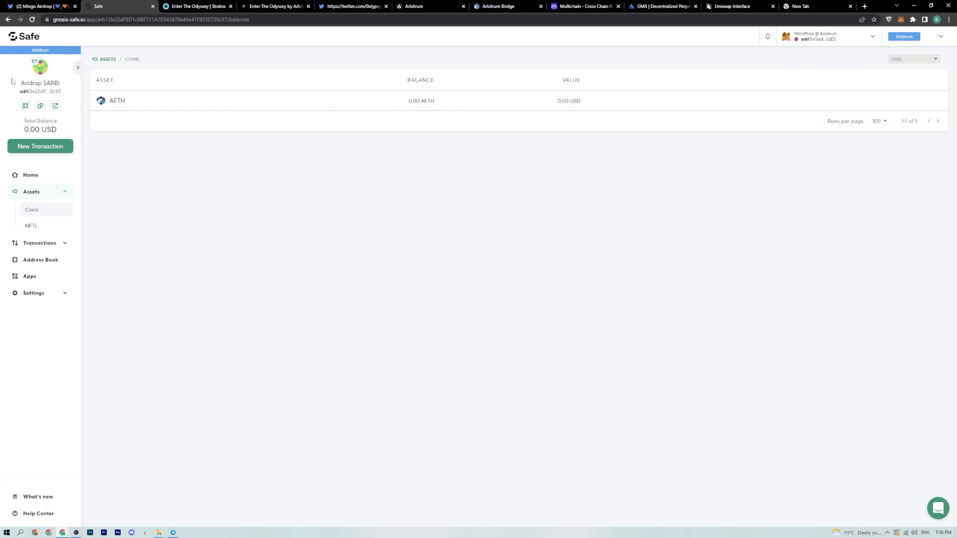
{"action": "left_click", "coordinate": [33, 175]}
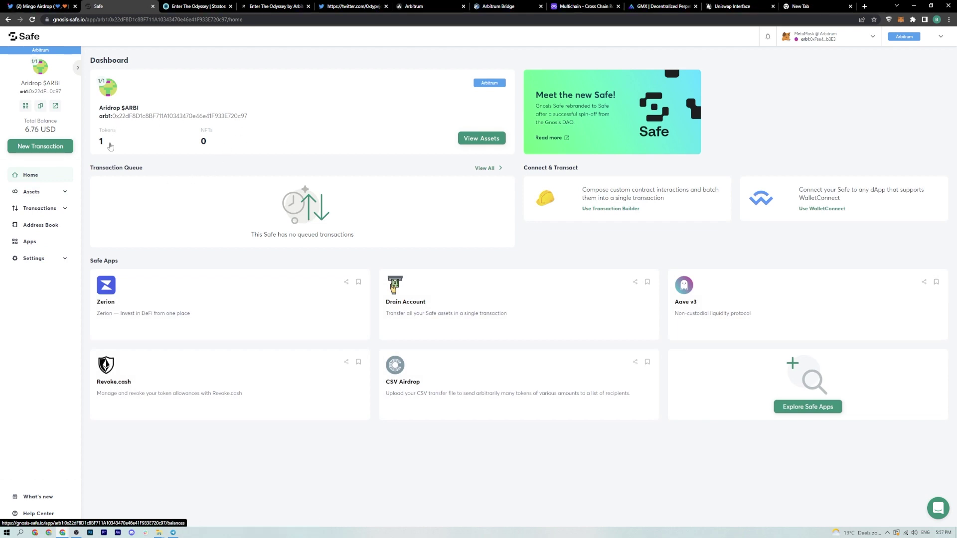
{"action": "left_click", "coordinate": [459, 139]}
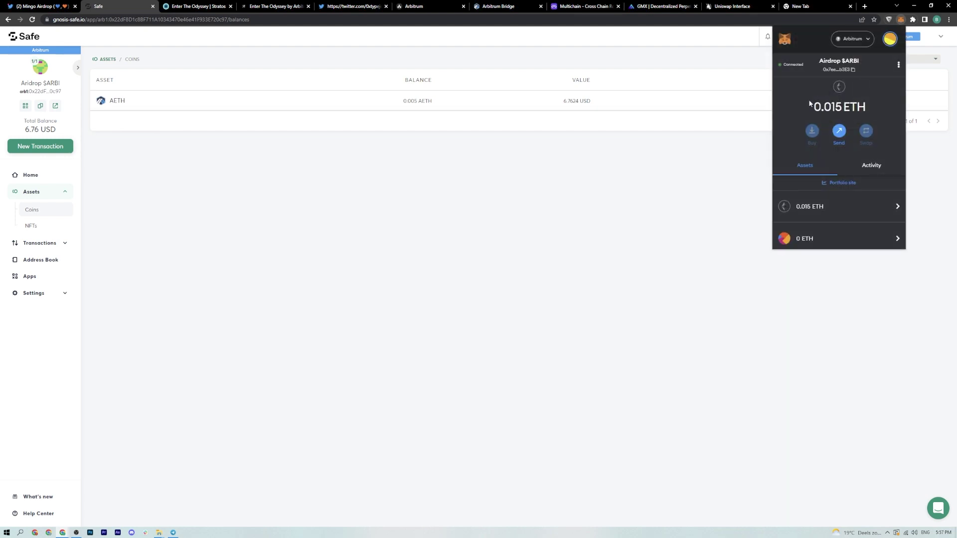
{"action": "left_click", "coordinate": [758, 187]}
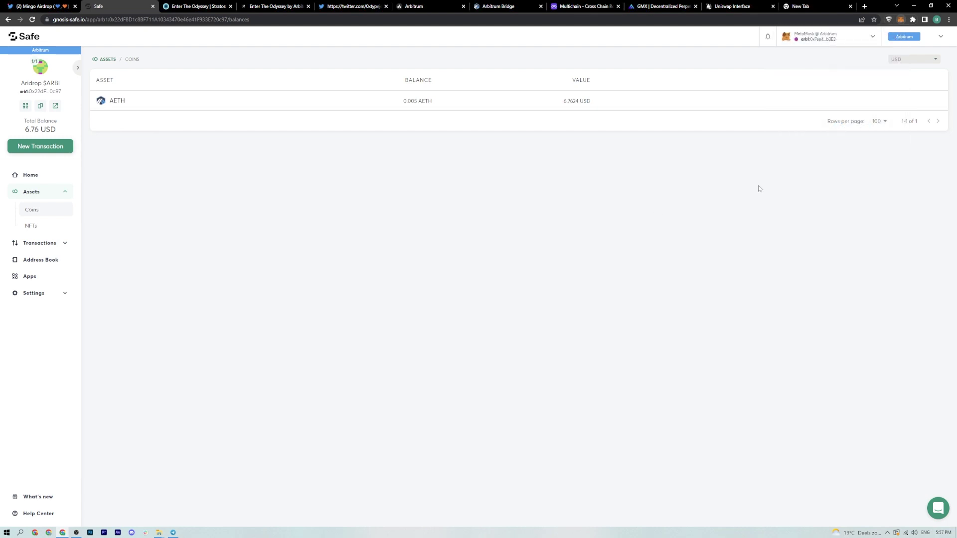
{"action": "left_click", "coordinate": [900, 19]}
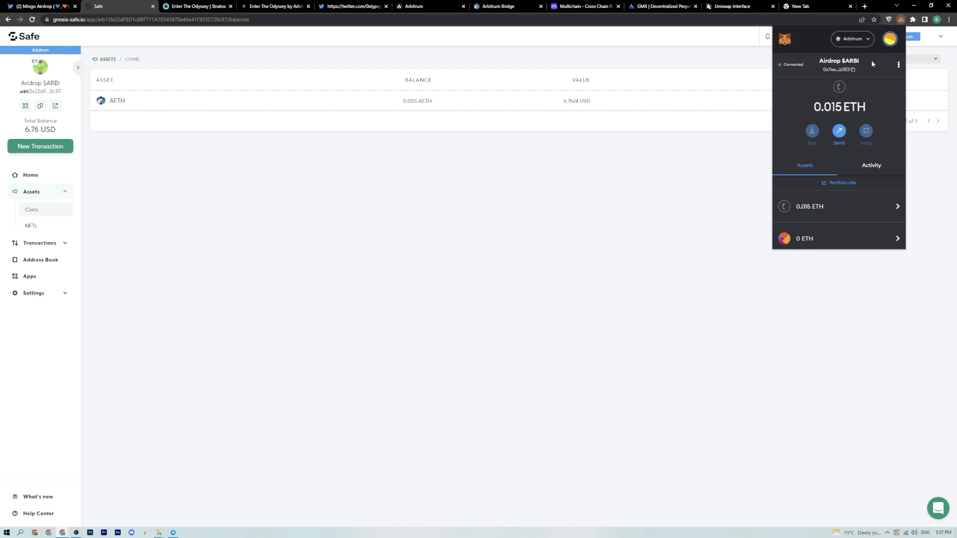
{"action": "left_click", "coordinate": [668, 260]}
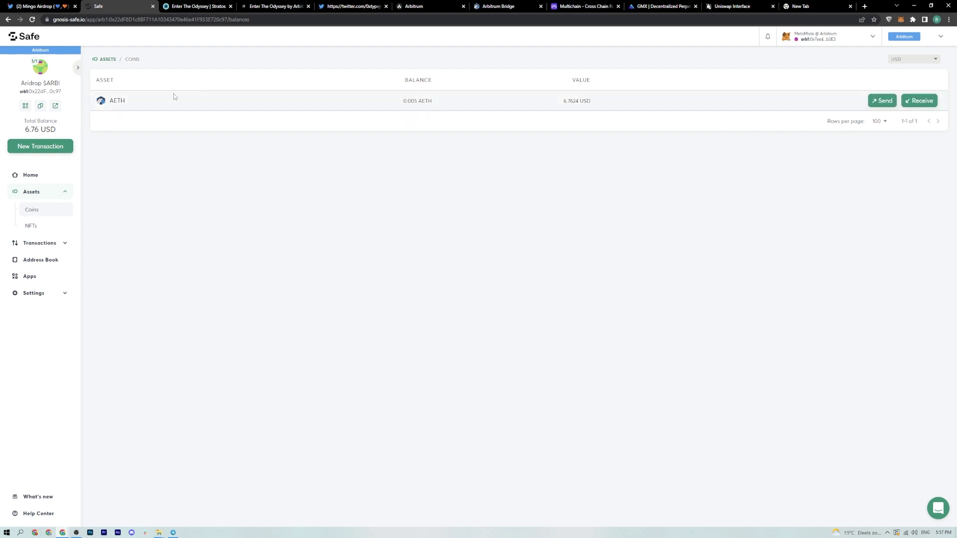
- Send and execute the Safe's 0.005 AETH back to the owner wallet, then close the Safe tab
{"action": "left_click", "coordinate": [878, 102]}
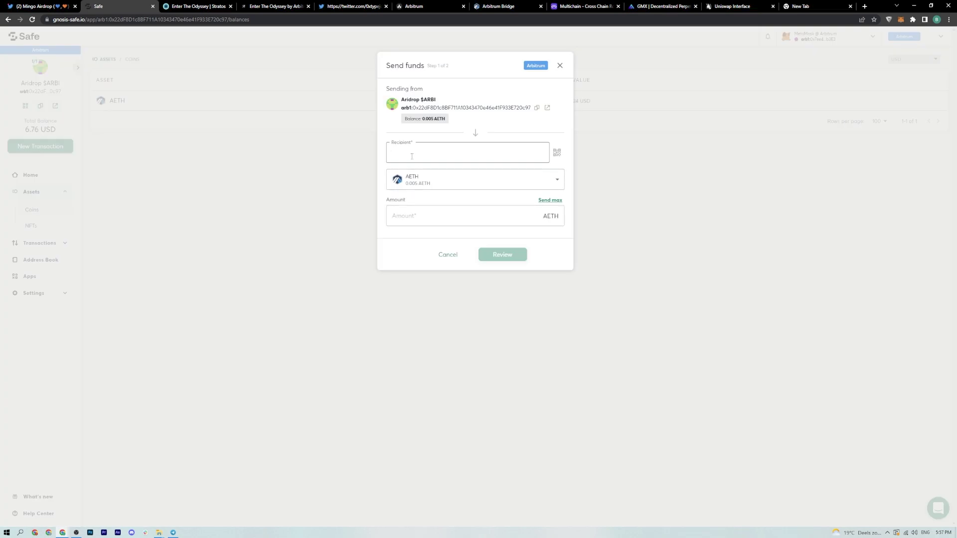
{"action": "key", "text": "ctrl+v"}
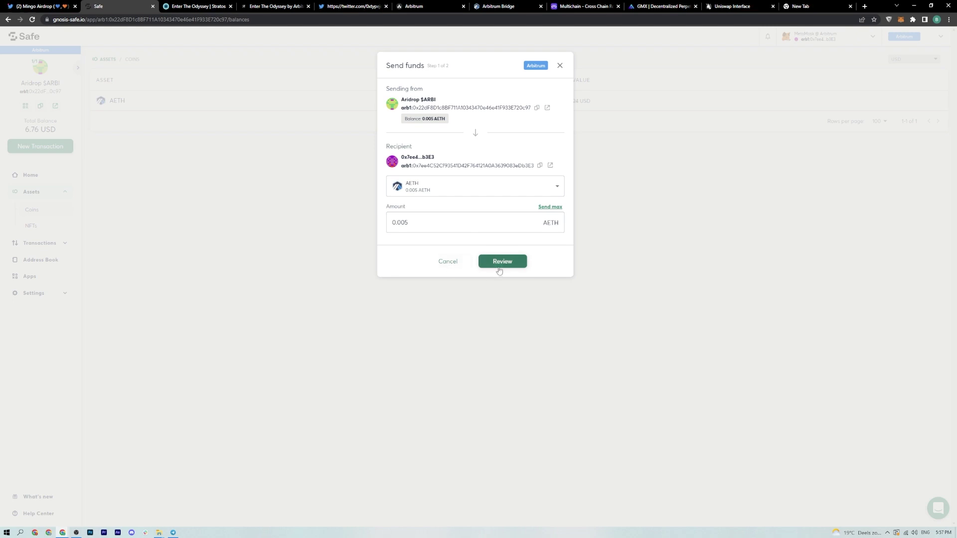
{"action": "left_click", "coordinate": [500, 264]}
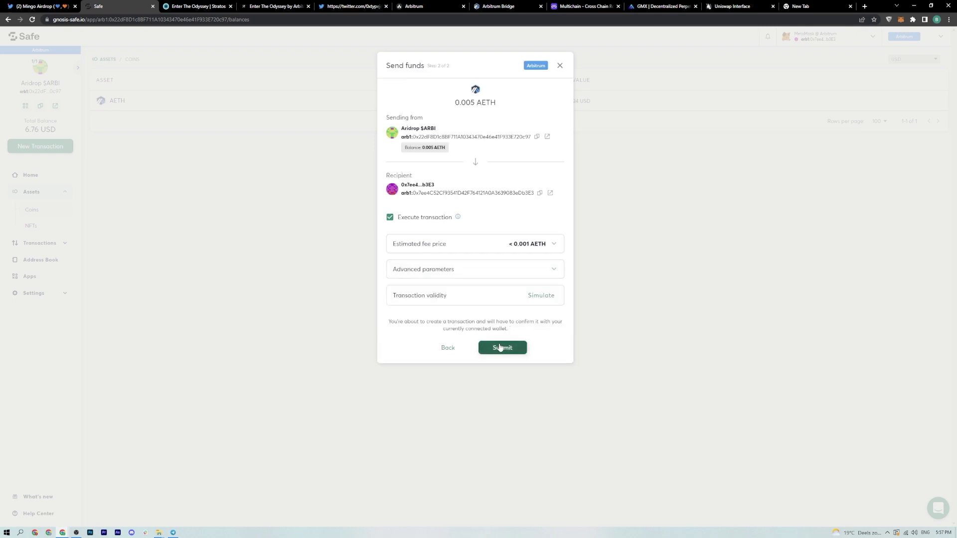
{"action": "left_click", "coordinate": [498, 347]}
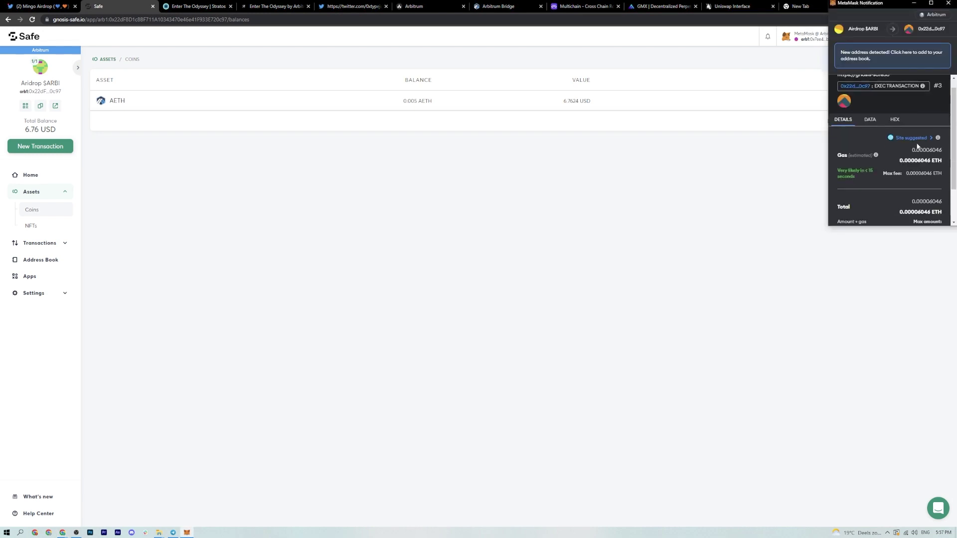
{"action": "scroll", "coordinate": [917, 145], "scroll_direction": "down", "scroll_amount": 2}
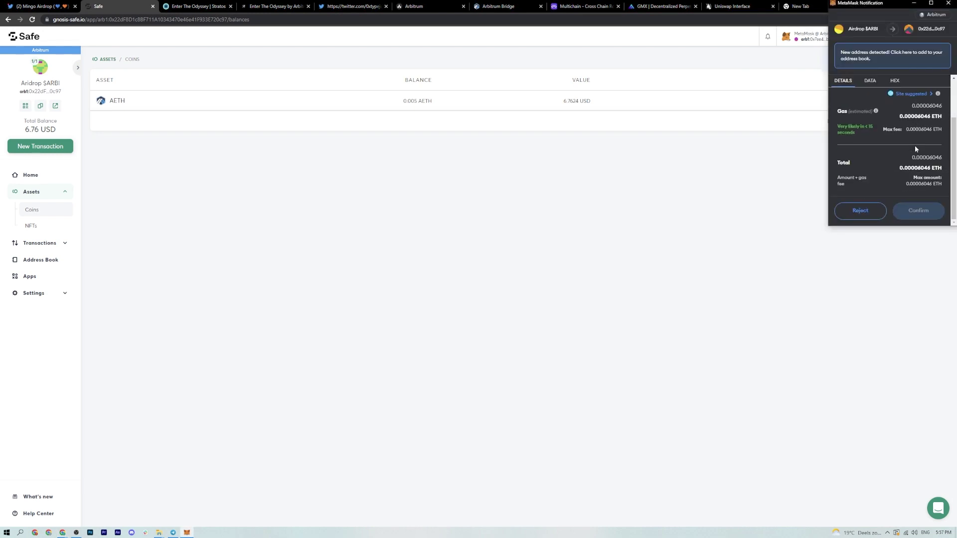
{"action": "left_click", "coordinate": [917, 211]}
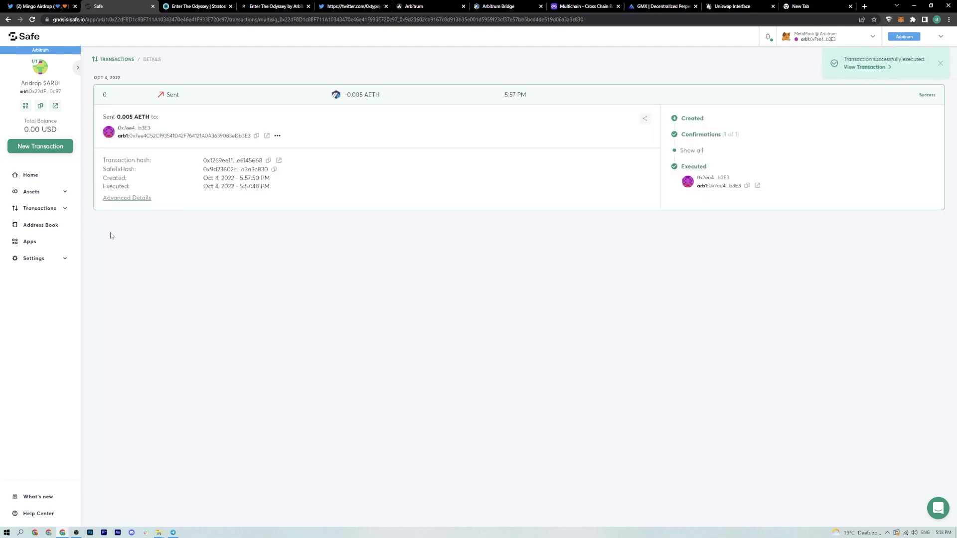
{"action": "key", "text": "ctrl+w"}
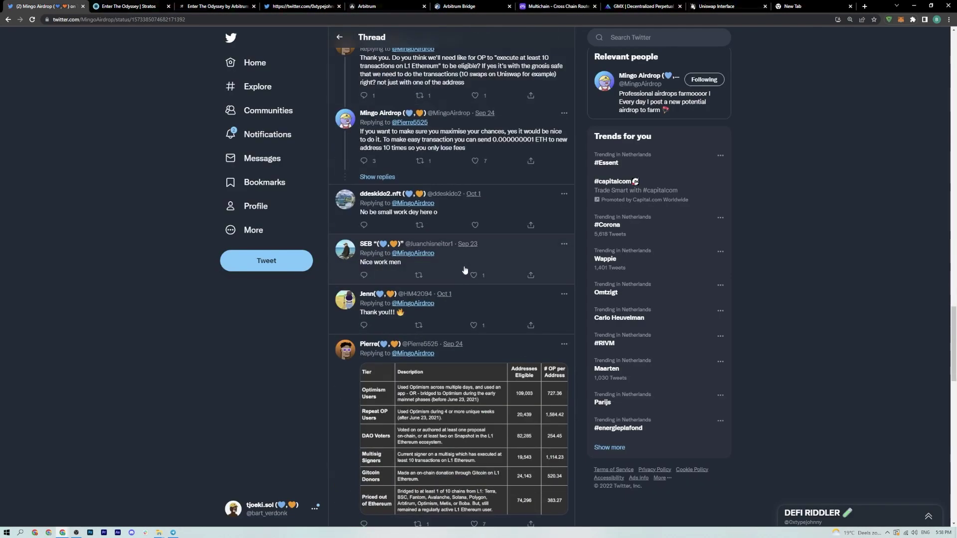
- Enlarge the reply's Optimism airdrop tier table showing eligible addresses and OP per address
{"action": "left_click", "coordinate": [424, 459]}
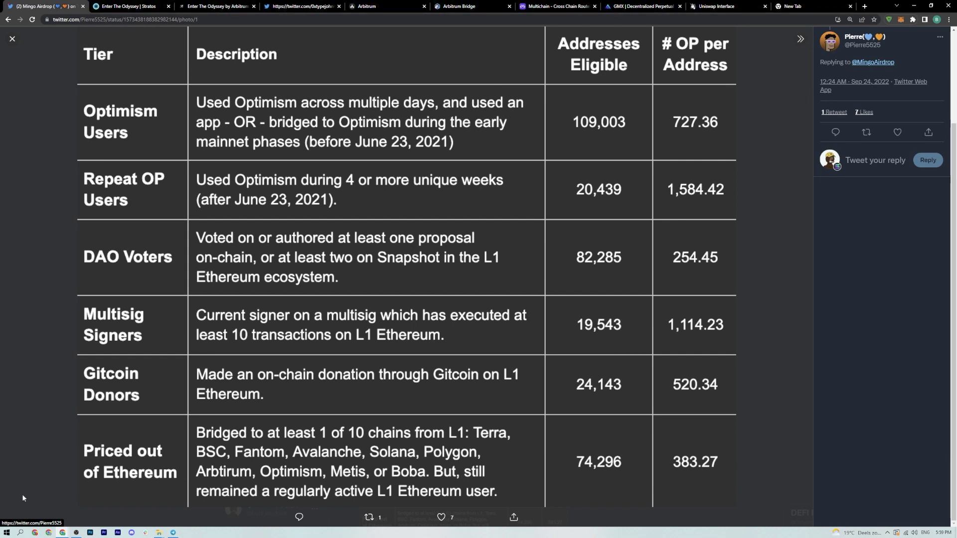
- Close the enlarged table and return to the main airdrop guide thread at tweets 26–28
{"action": "left_click", "coordinate": [15, 39]}
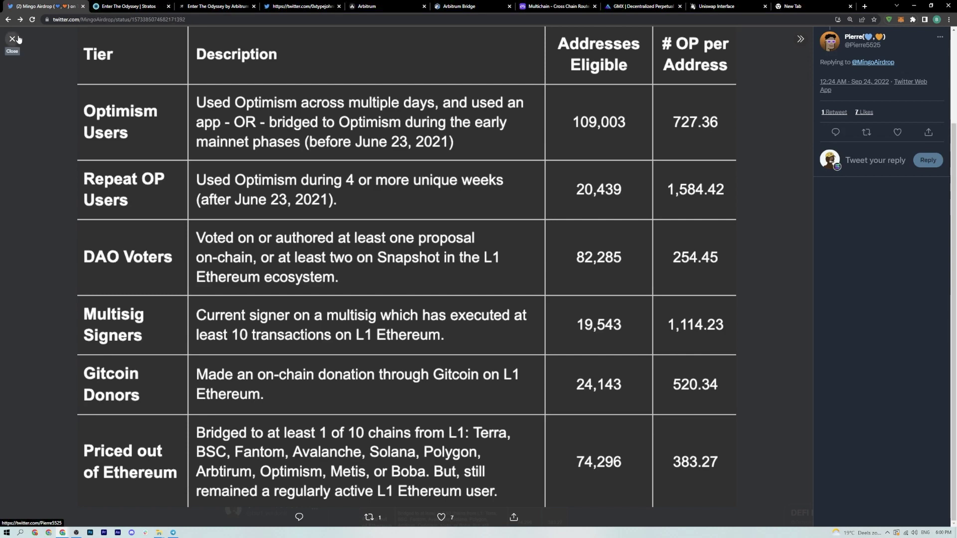
{"action": "scroll", "coordinate": [171, 299], "scroll_direction": "down", "scroll_amount": 3}
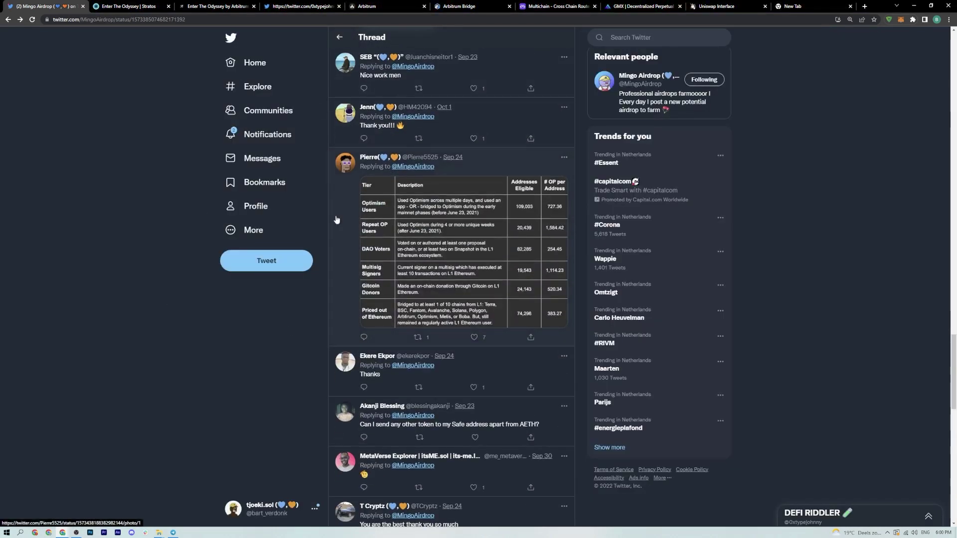
{"action": "scroll", "coordinate": [337, 219], "scroll_direction": "up", "scroll_amount": 5}
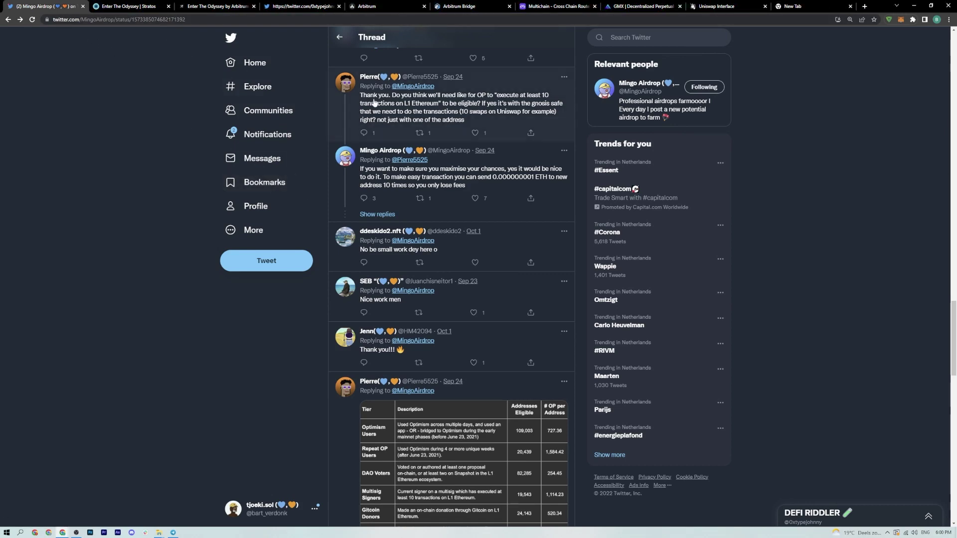
{"action": "key", "text": "alt+Left"}
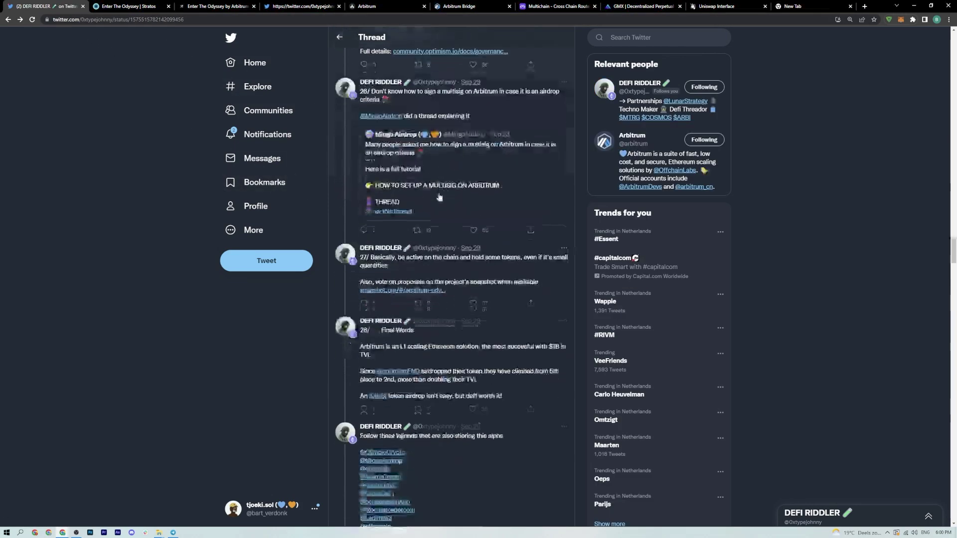
- Like and retweet the 'Follow these legends' tweet
{"action": "scroll", "coordinate": [439, 197], "scroll_direction": "down", "scroll_amount": 4}
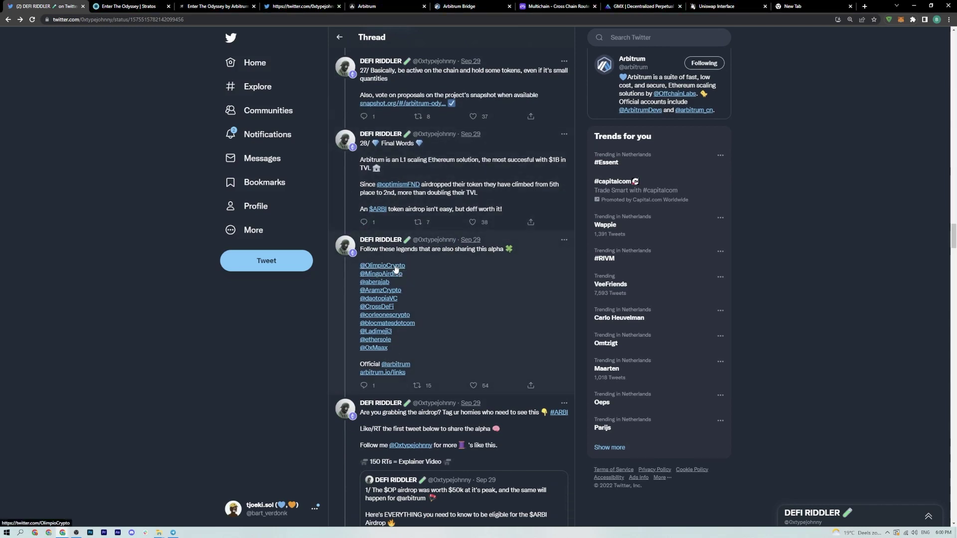
{"action": "mouse_move", "coordinate": [383, 307]}
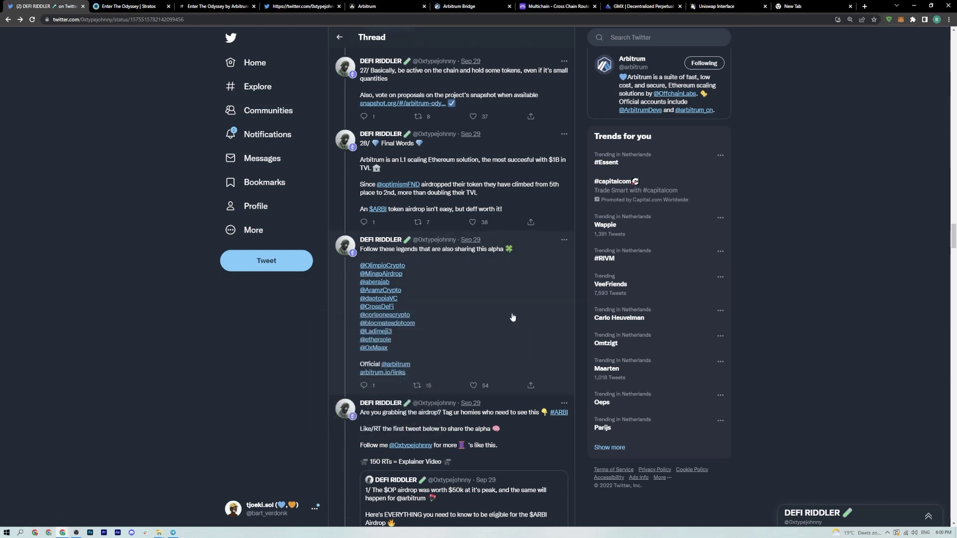
{"action": "scroll", "coordinate": [512, 317], "scroll_direction": "down", "scroll_amount": 2}
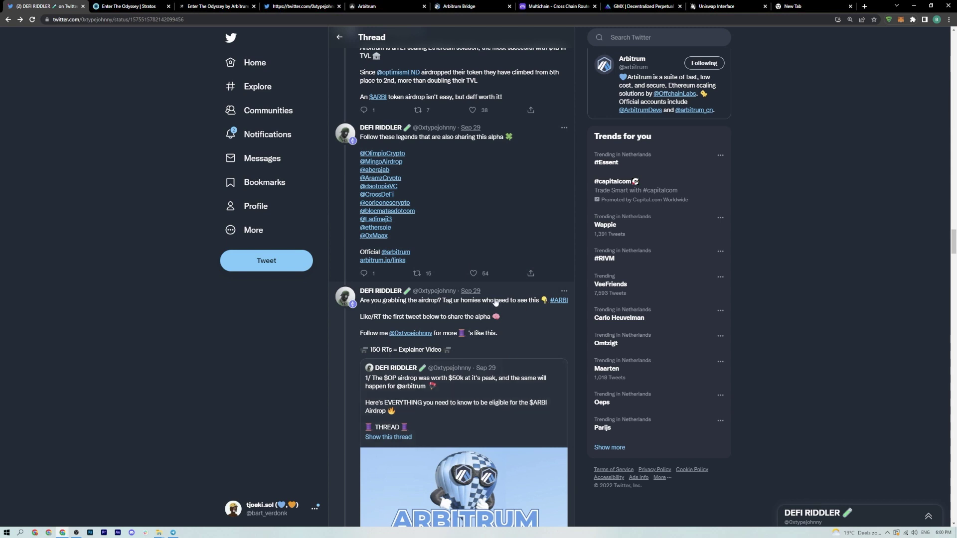
{"action": "left_click", "coordinate": [472, 273]}
{"action": "left_click", "coordinate": [418, 274]}
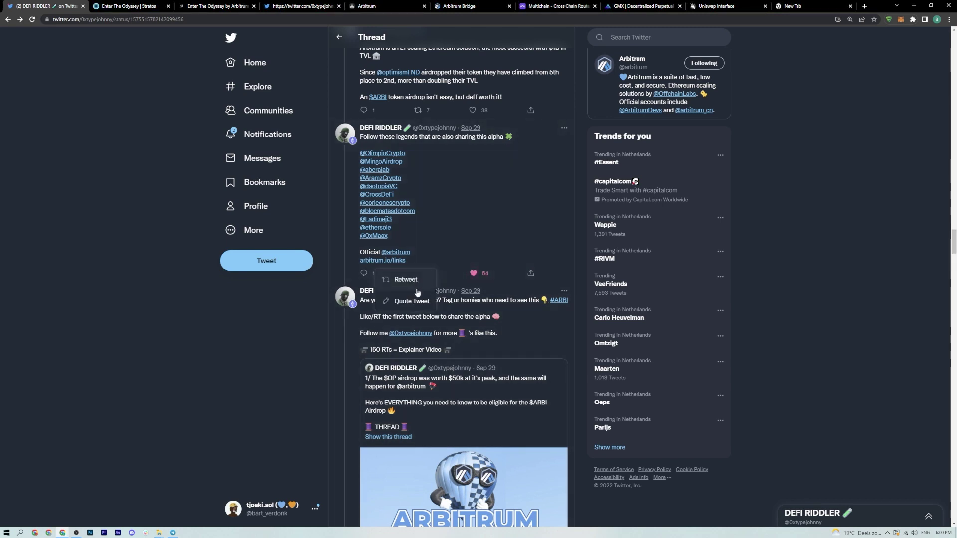
{"action": "left_click", "coordinate": [417, 287]}
- Open the direct-message conversation with the thread's author
{"action": "scroll", "coordinate": [379, 286], "scroll_direction": "down", "scroll_amount": 2}
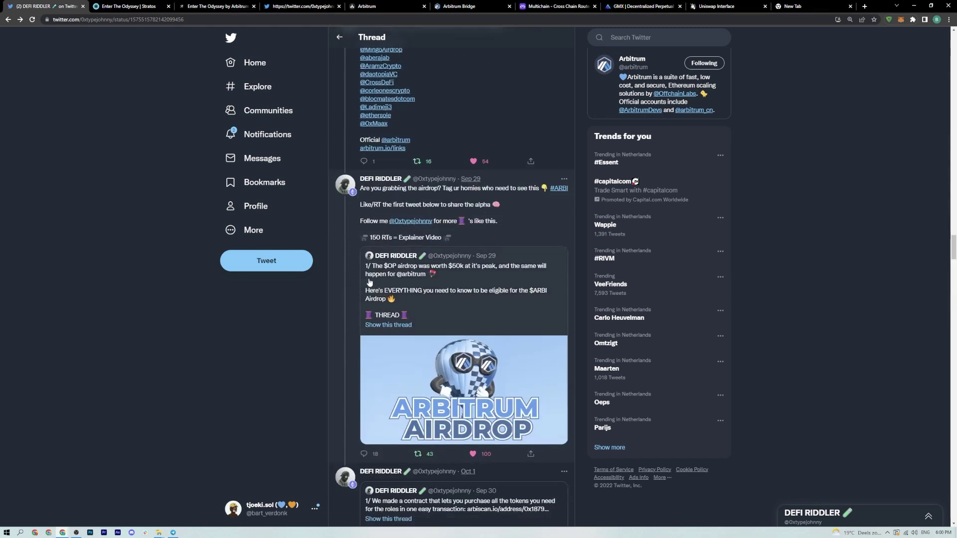
{"action": "scroll", "coordinate": [369, 282], "scroll_direction": "down", "scroll_amount": 2}
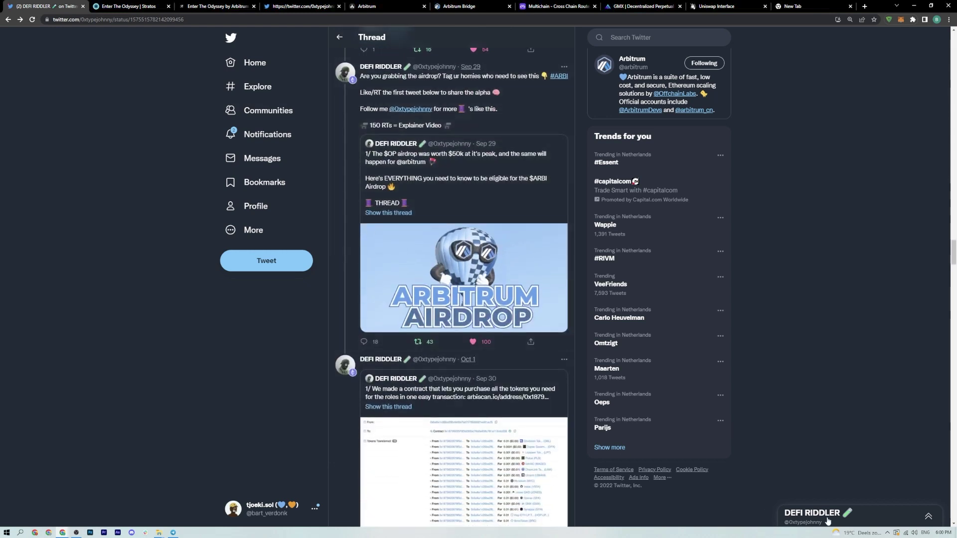
{"action": "left_click", "coordinate": [827, 521]}
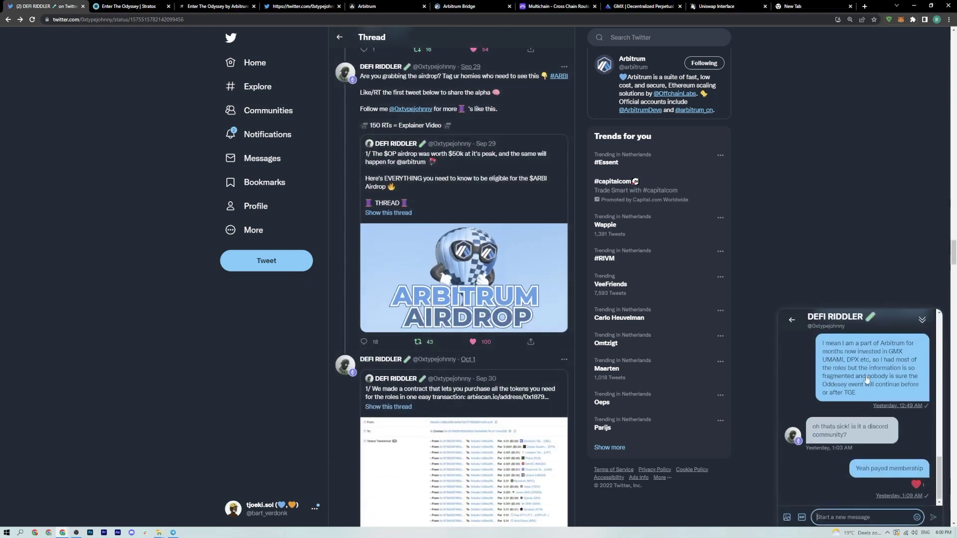
- Exit the DM conversation and collapse the Messages drawer to read the airdrop tweet's replies
{"action": "left_click", "coordinate": [792, 321]}
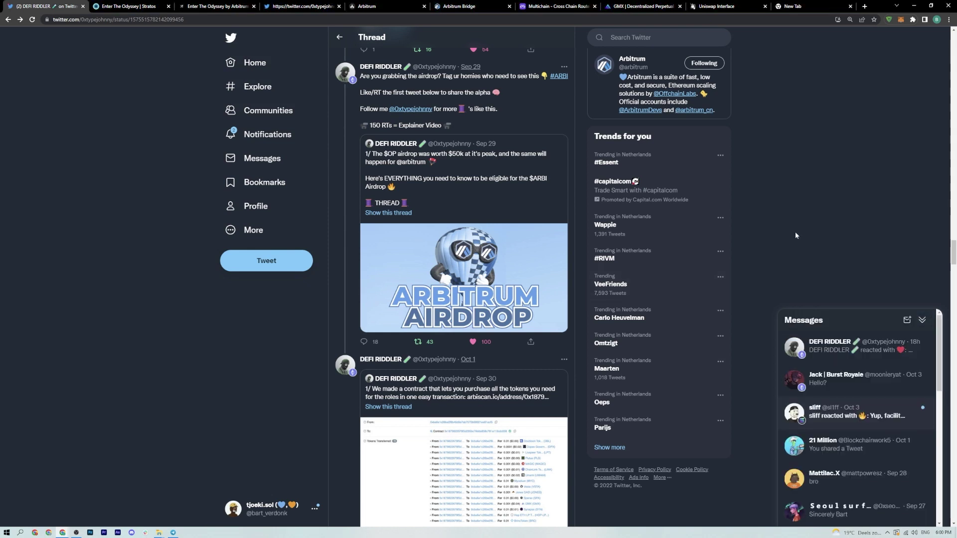
{"action": "scroll", "coordinate": [798, 220], "scroll_direction": "down", "scroll_amount": 2}
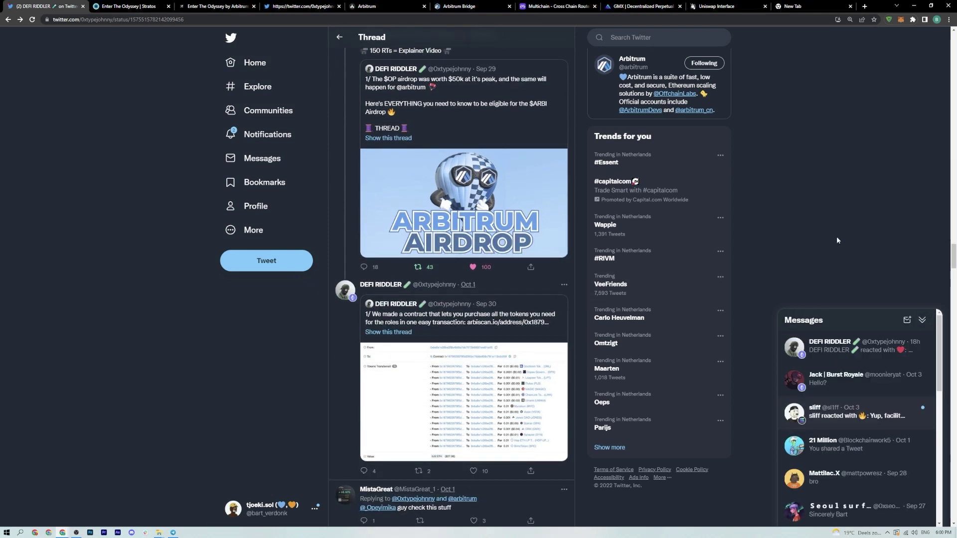
{"action": "left_click", "coordinate": [921, 319]}
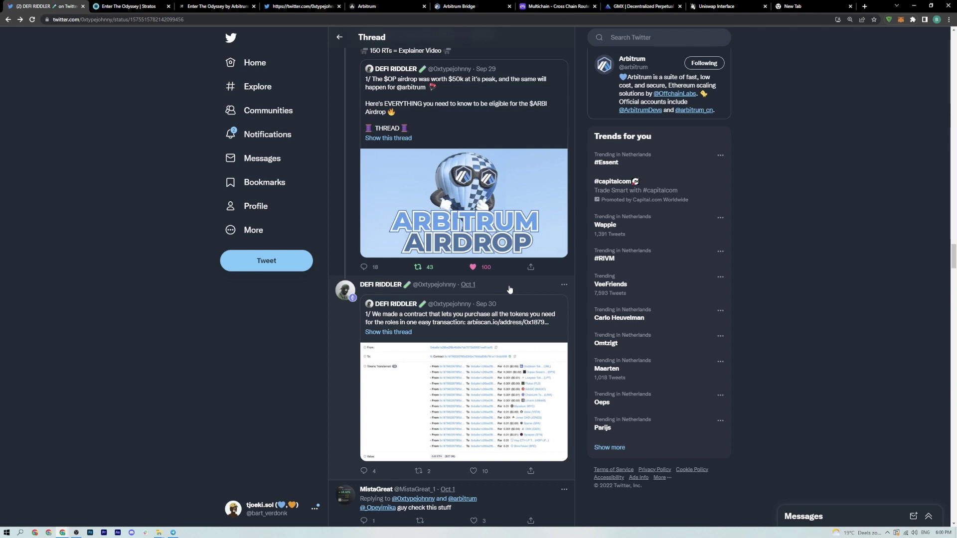
{"action": "scroll", "coordinate": [509, 289], "scroll_direction": "down", "scroll_amount": 2}
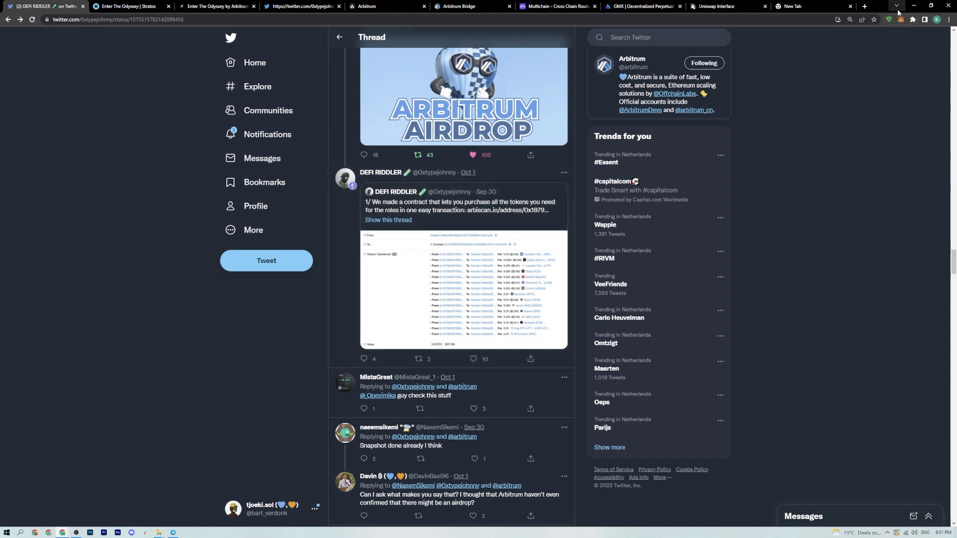
- Confirm MetaMask holds 0.02 ETH on Arbitrum, then open the '1/ We made a contract' tweet
{"action": "key", "text": "alt+shift+m"}
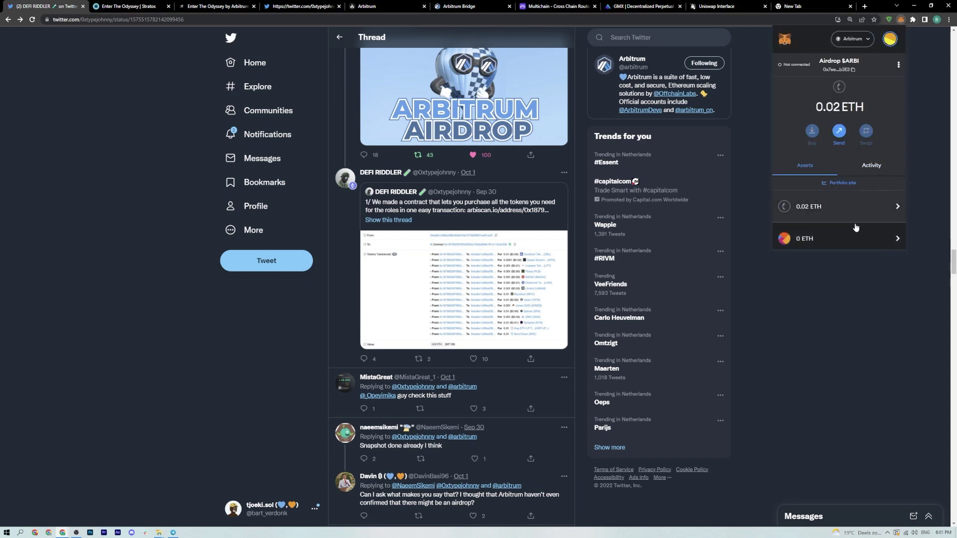
{"action": "scroll", "coordinate": [849, 200], "scroll_direction": "down", "scroll_amount": 2}
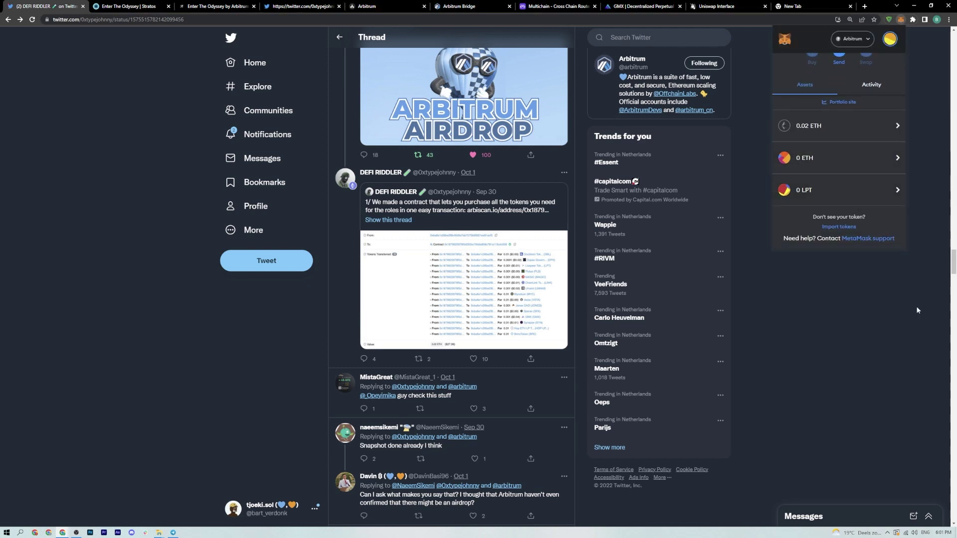
{"action": "left_click", "coordinate": [877, 349]}
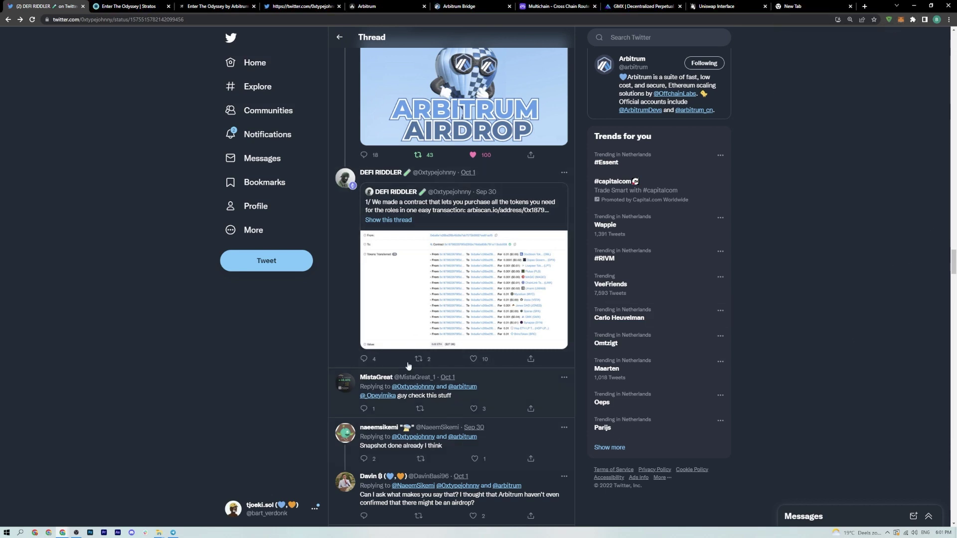
{"action": "left_click", "coordinate": [428, 221]}
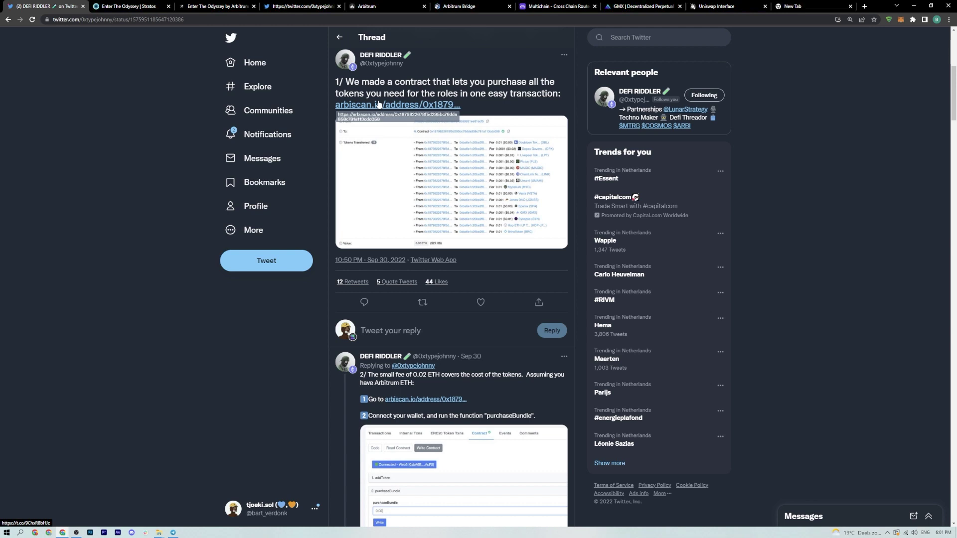
- Open the Arbiscan purchase contract page in a new tab, then return to the thread's instructions
{"action": "left_click", "coordinate": [378, 104]}
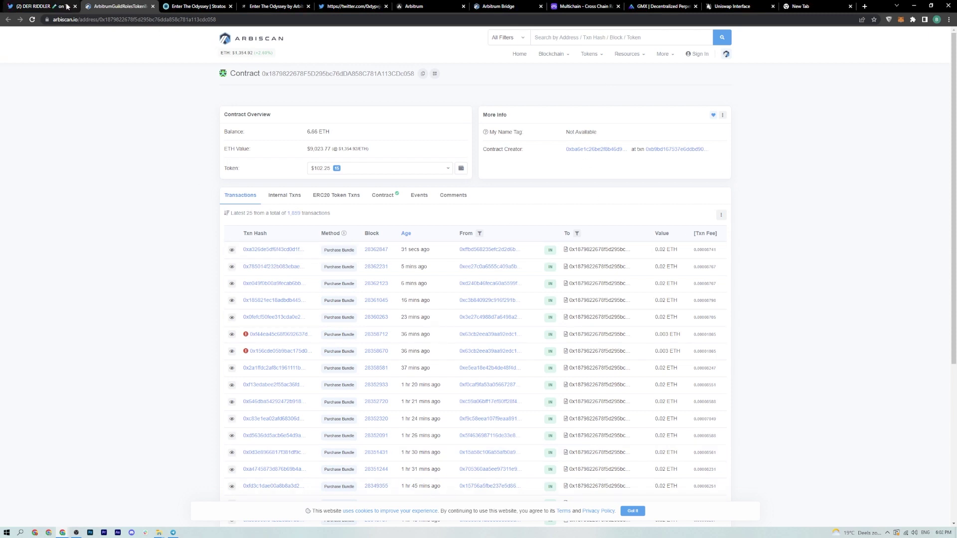
{"action": "left_click", "coordinate": [40, 6]}
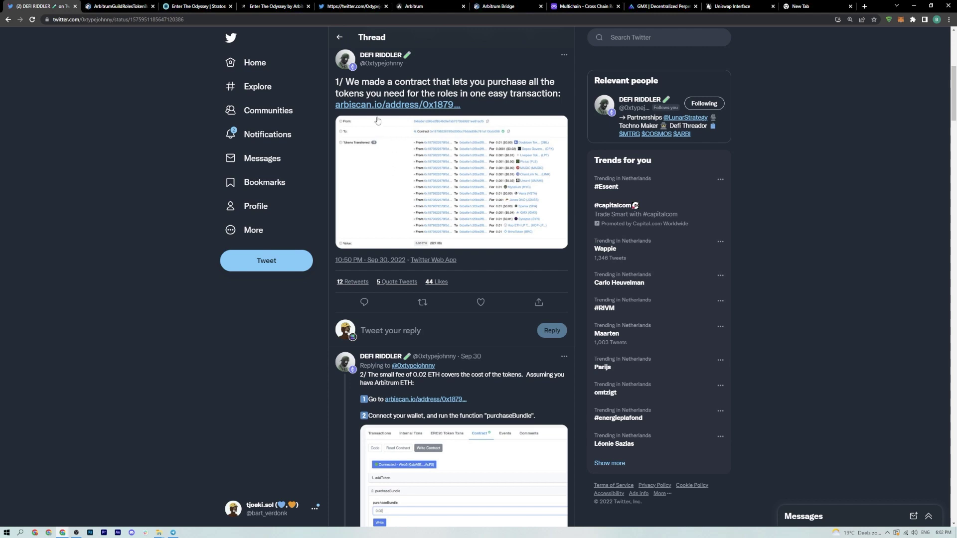
{"action": "scroll", "coordinate": [401, 293], "scroll_direction": "down", "scroll_amount": 2}
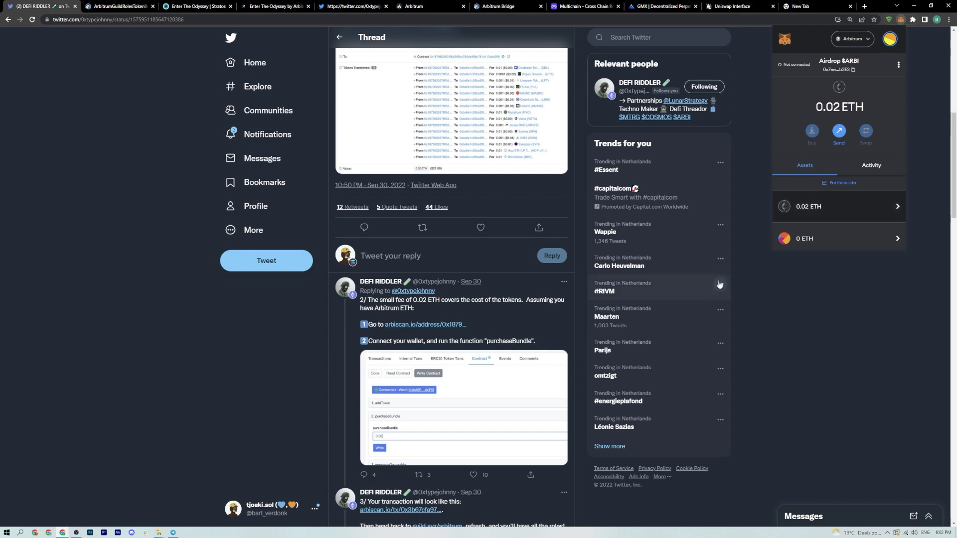
{"action": "scroll", "coordinate": [414, 306], "scroll_direction": "down", "scroll_amount": 2}
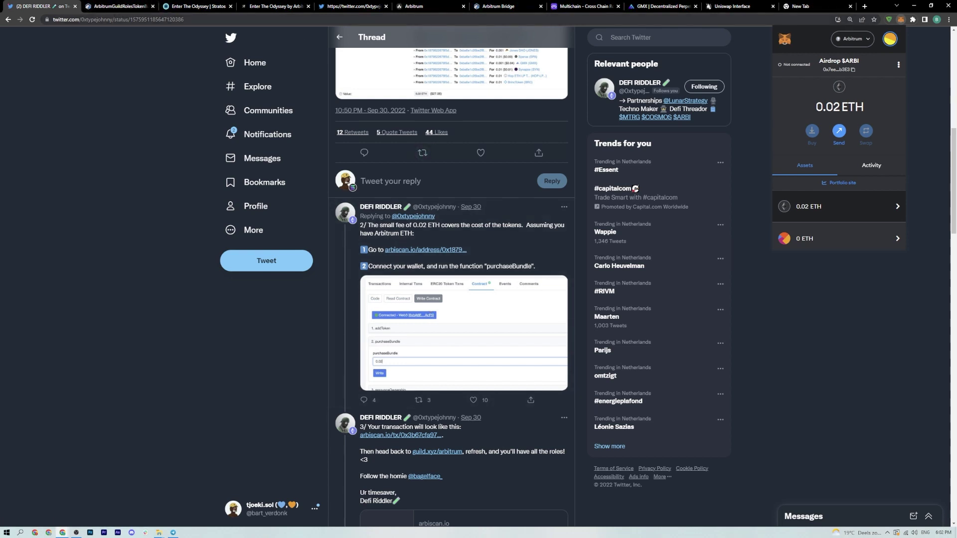
{"action": "scroll", "coordinate": [352, 186], "scroll_direction": "down", "scroll_amount": 5}
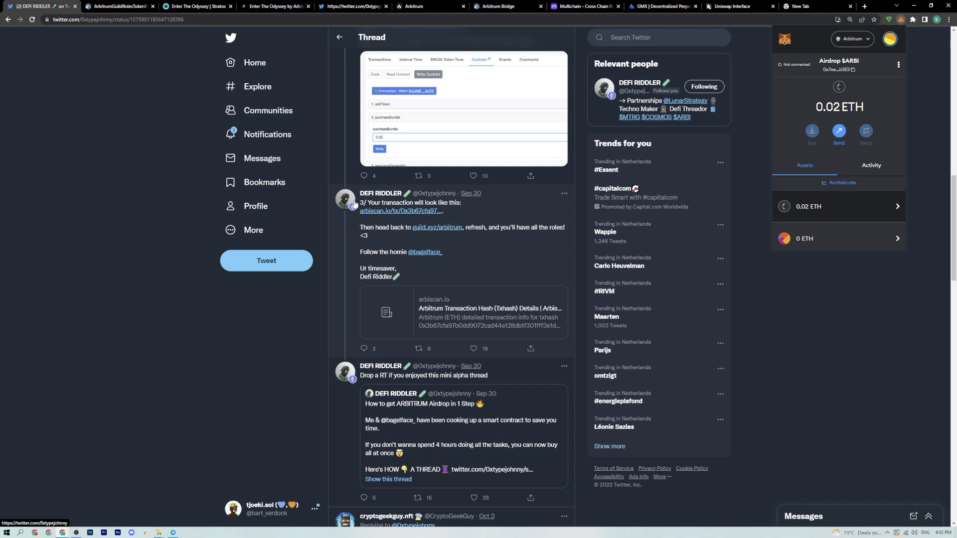
{"action": "left_click", "coordinate": [377, 213]}
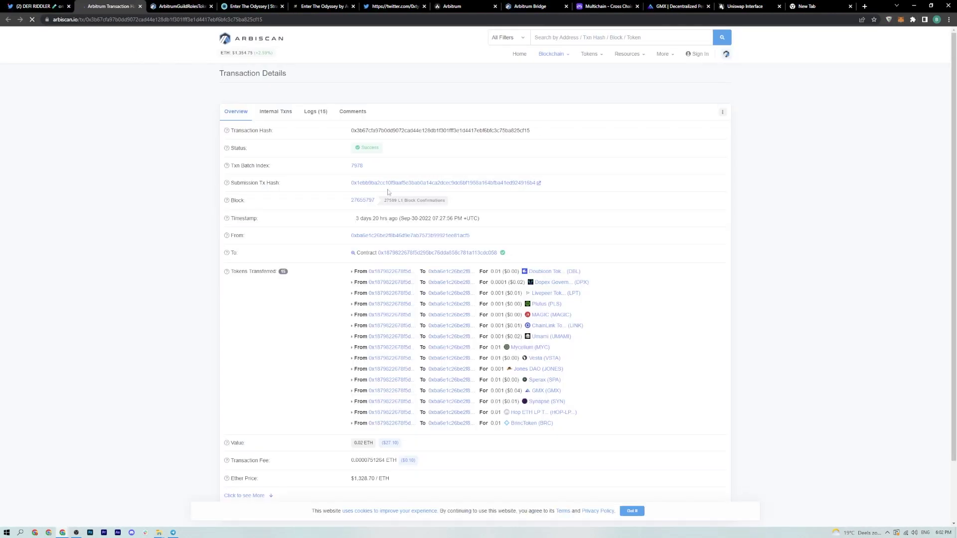
{"action": "left_click", "coordinate": [139, 7]}
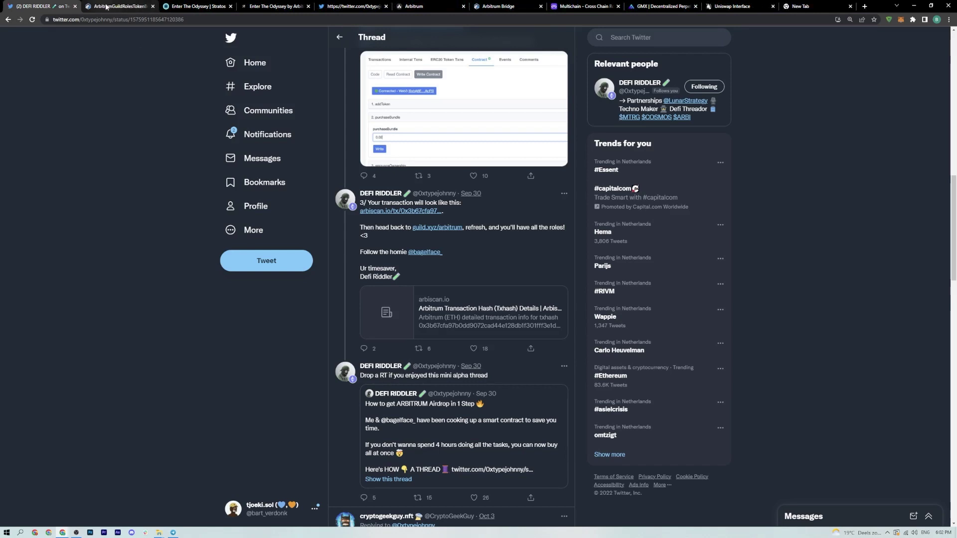
- Verify the guild.xyz/arbitrum roles show access except Dopex Fam, then return to Twitter
{"action": "left_click", "coordinate": [430, 229]}
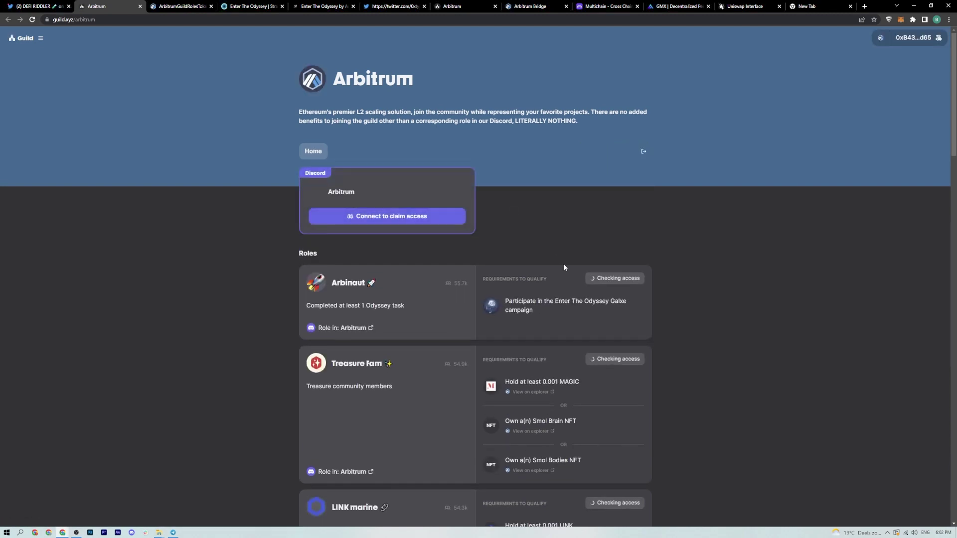
{"action": "scroll", "coordinate": [584, 351], "scroll_direction": "down", "scroll_amount": 8}
{"action": "scroll", "coordinate": [572, 372], "scroll_direction": "down", "scroll_amount": 12}
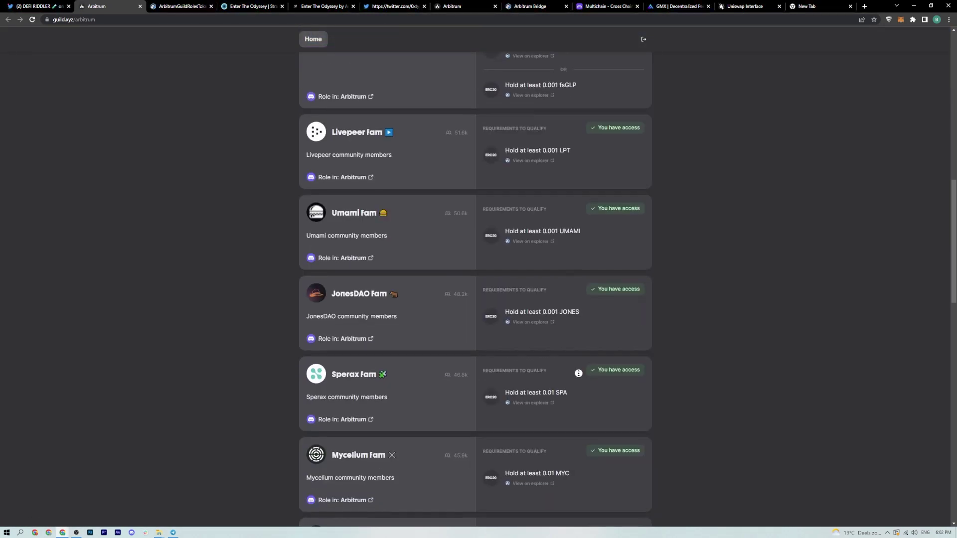
{"action": "scroll", "coordinate": [622, 428], "scroll_direction": "down", "scroll_amount": 9}
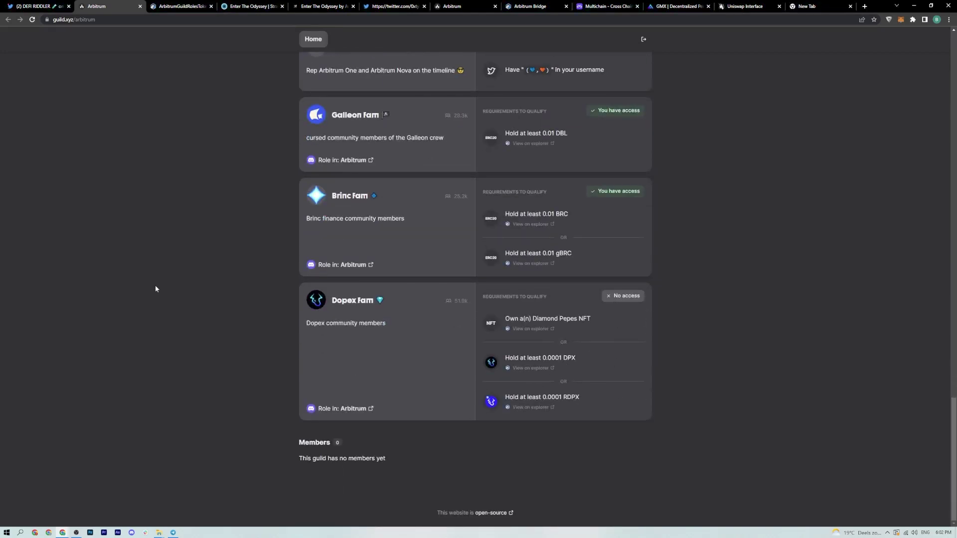
{"action": "left_click", "coordinate": [32, 6]}
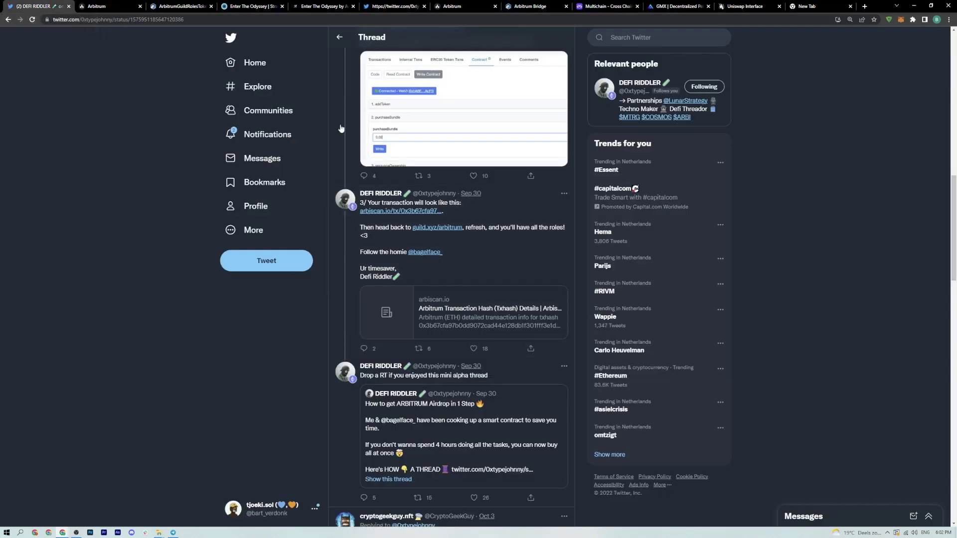
- Return to the 'Here's HOW, A THREAD' tweet and its 1/–3/ replies about the purchase contract
{"action": "scroll", "coordinate": [377, 225], "scroll_direction": "down", "scroll_amount": 3}
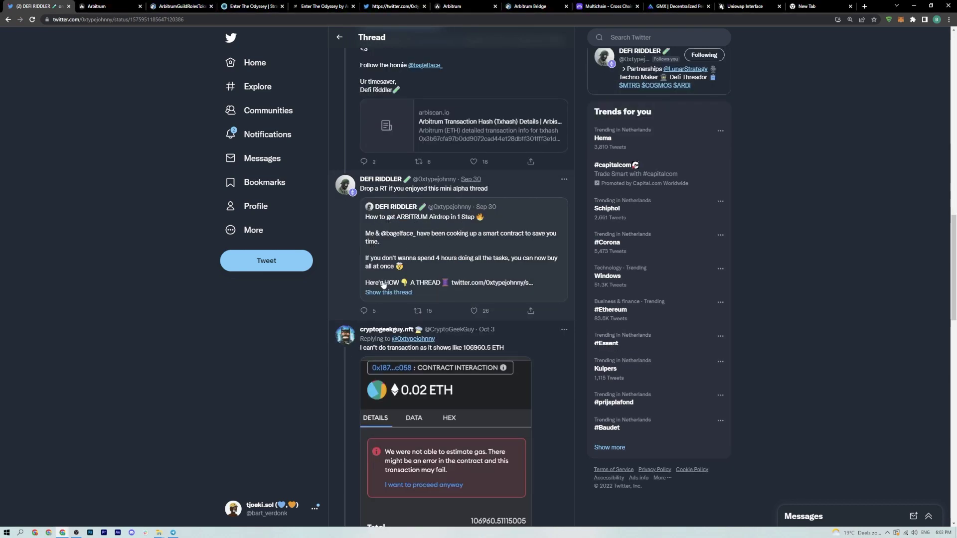
{"action": "left_click", "coordinate": [398, 293]}
{"action": "scroll", "coordinate": [348, 299], "scroll_direction": "down", "scroll_amount": 5}
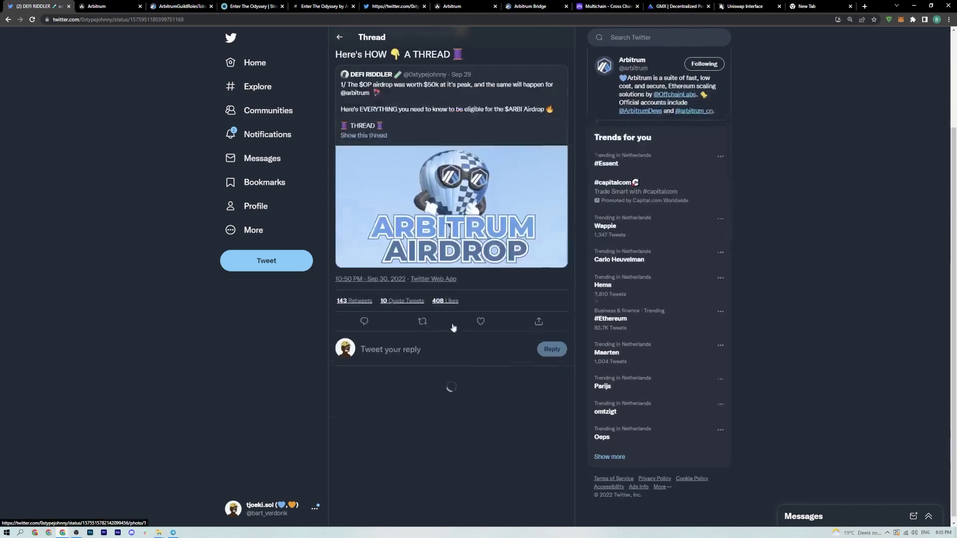
{"action": "key", "text": "alt+Left"}
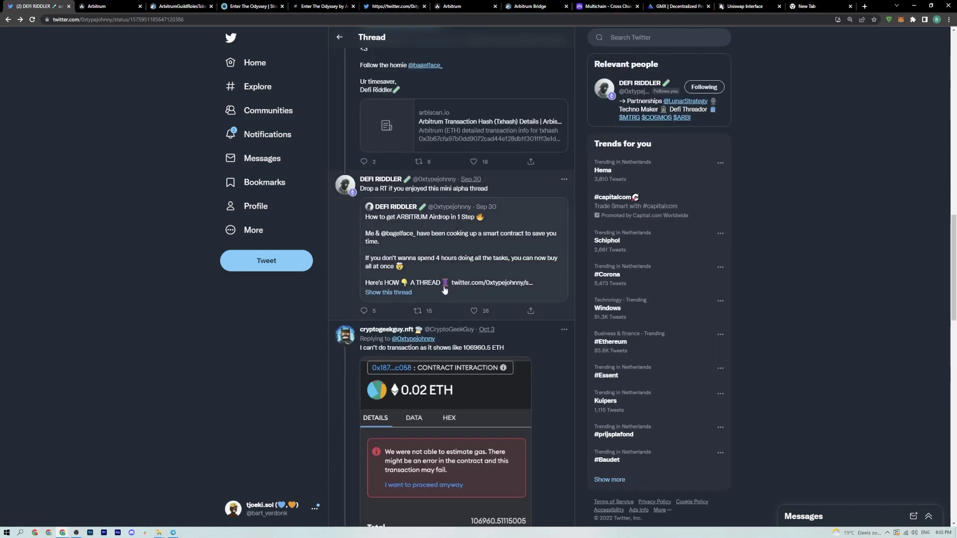
{"action": "scroll", "coordinate": [447, 314], "scroll_direction": "down", "scroll_amount": 8}
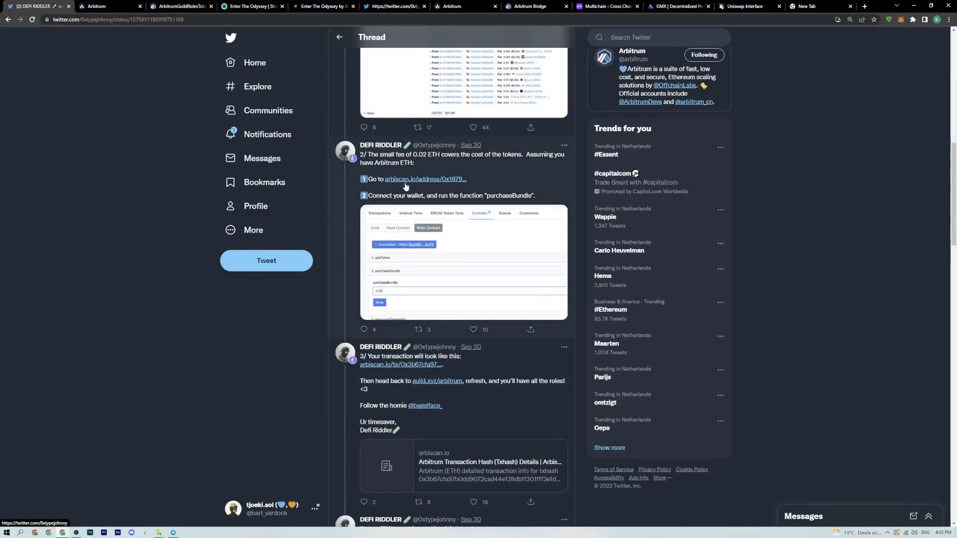
- Connect the MetaMask wallet on the contract's Arbiscan Write Contract page
{"action": "left_click", "coordinate": [405, 182]}
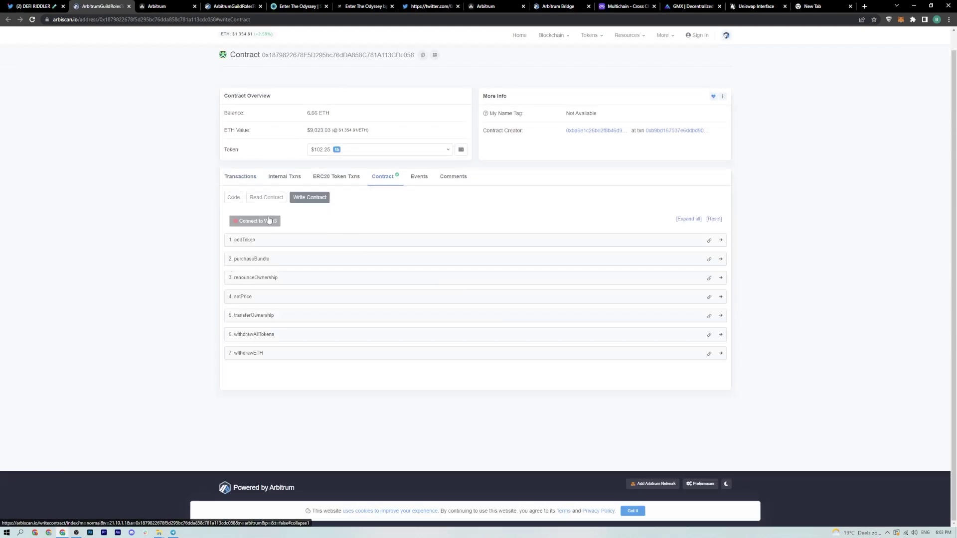
{"action": "left_click", "coordinate": [240, 226]}
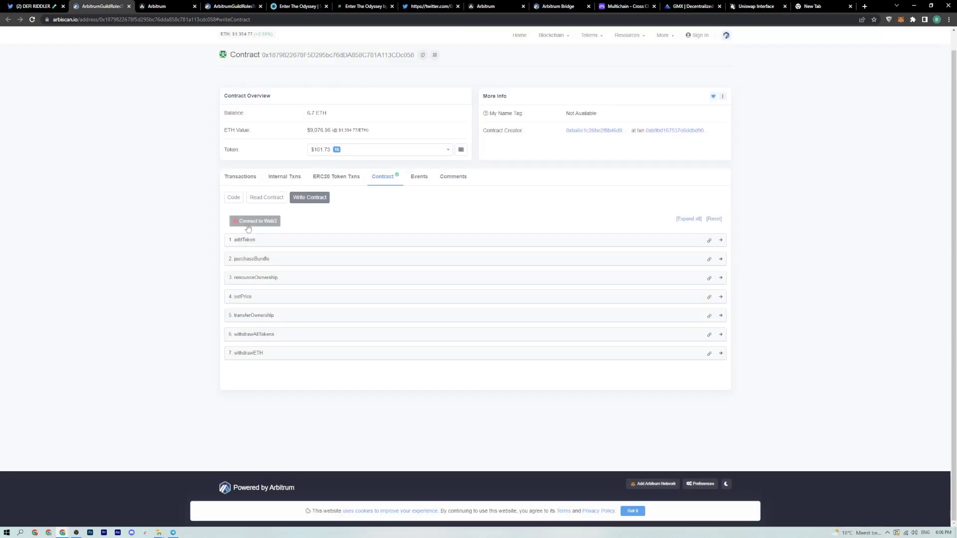
{"action": "left_click", "coordinate": [244, 223]}
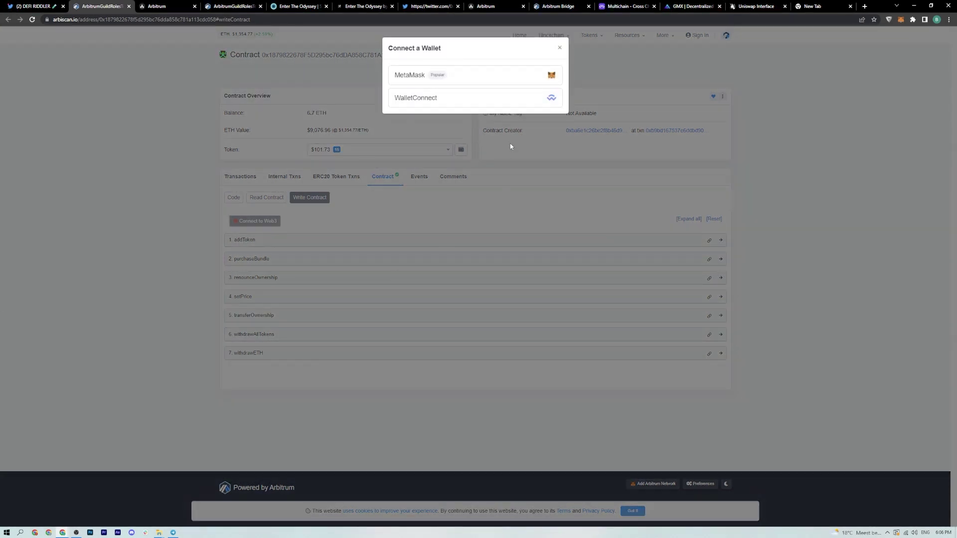
{"action": "left_click", "coordinate": [462, 77]}
{"action": "left_click", "coordinate": [514, 85]}
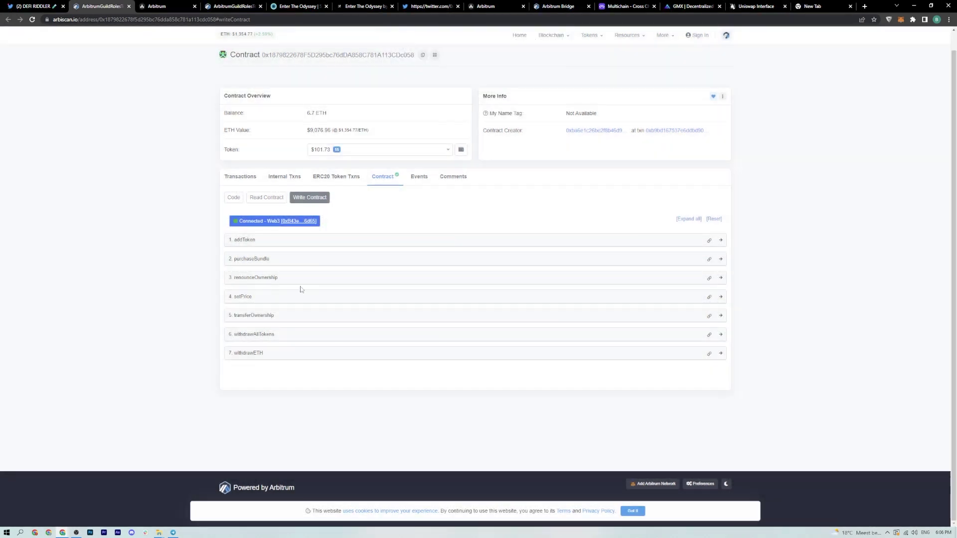
- Run purchaseBundle with a 0.02 ETH payable amount and confirm it in MetaMask
{"action": "left_click", "coordinate": [272, 260]}
{"action": "left_click", "coordinate": [254, 289]}
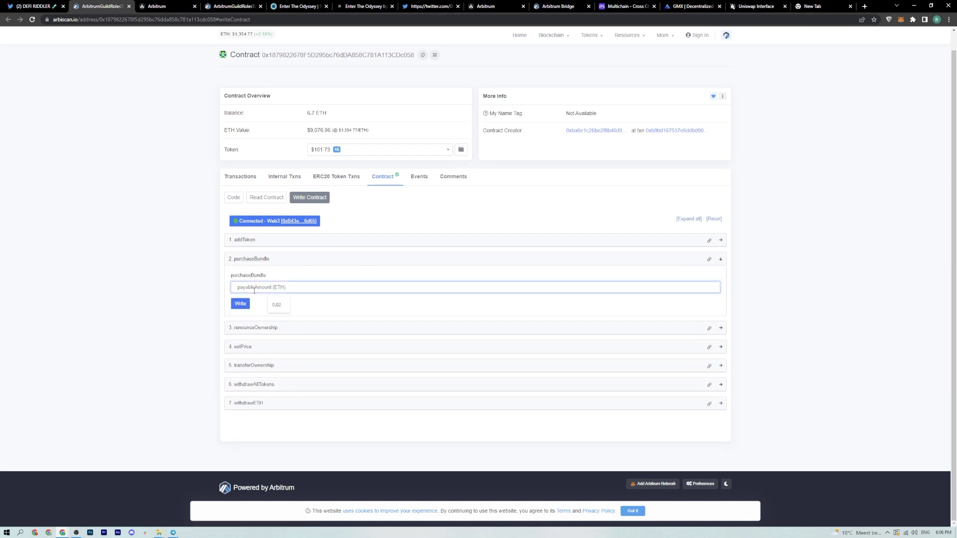
{"action": "type", "text": "0.02"}
{"action": "left_click", "coordinate": [244, 305]}
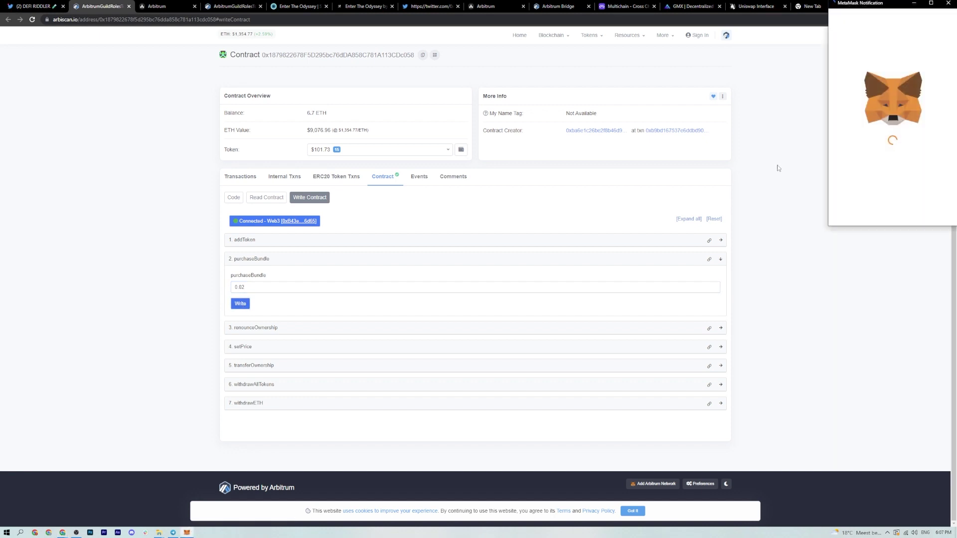
{"action": "scroll", "coordinate": [868, 176], "scroll_direction": "down", "scroll_amount": 3}
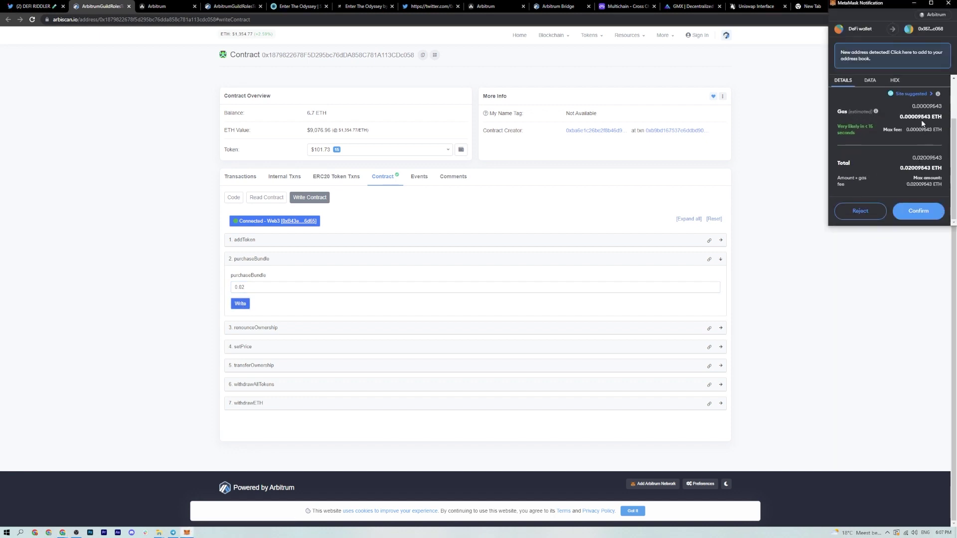
{"action": "left_click", "coordinate": [917, 209]}
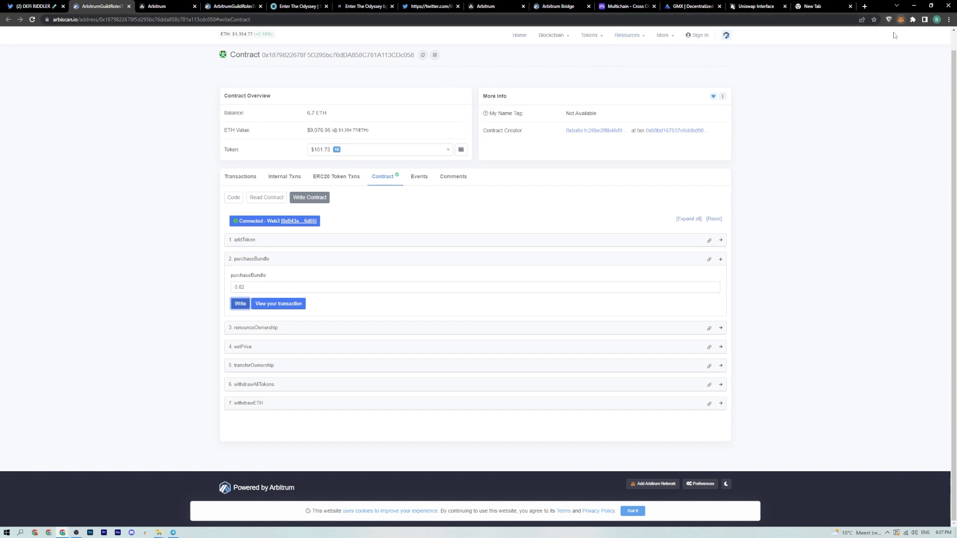
{"action": "left_click", "coordinate": [900, 20]}
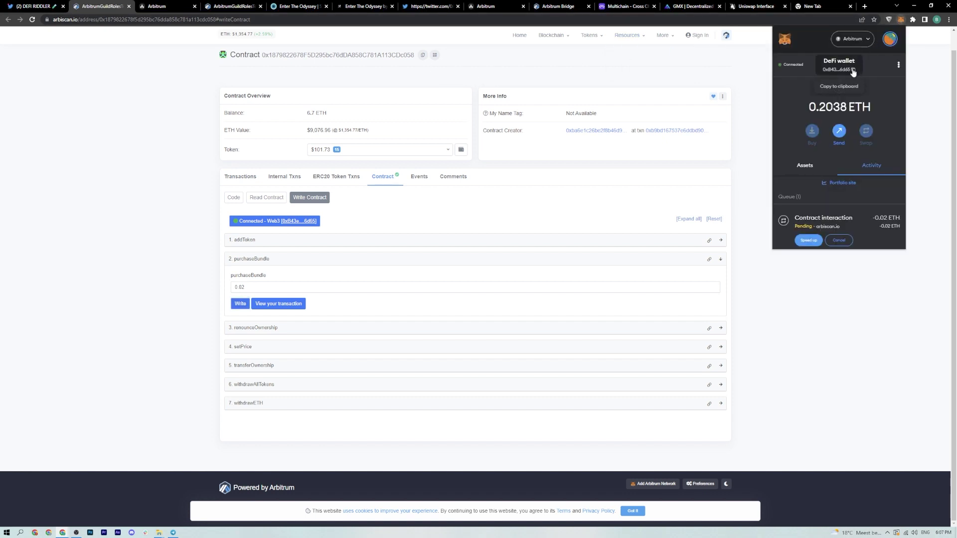
- Search Arbiscan for the pasted wallet address and list its ERC20 token transfers
{"action": "scroll", "coordinate": [498, 45], "scroll_direction": "up", "scroll_amount": 1}
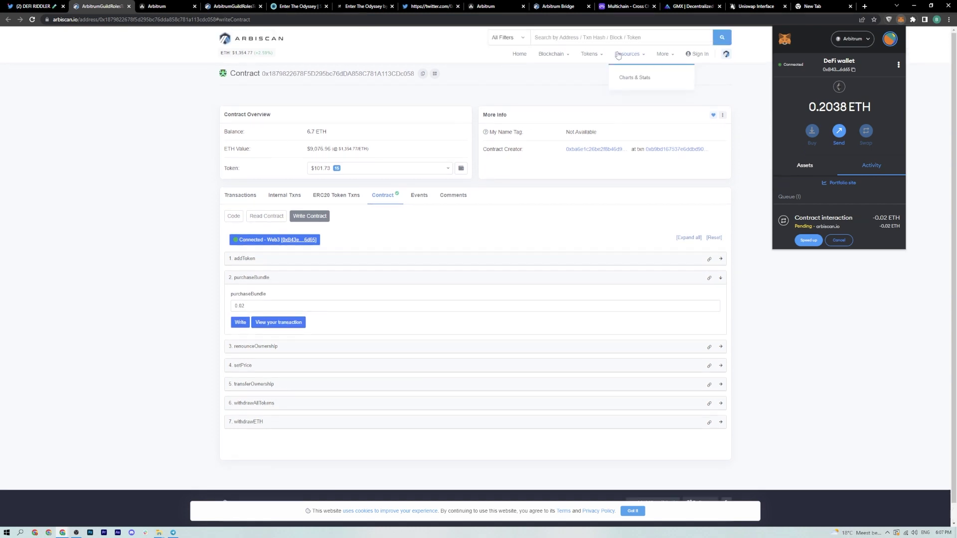
{"action": "left_click", "coordinate": [607, 37]}
{"action": "type", "text": "0xb43edf919ea51ae7eae0ab7c7a28e530aabb6d65"}
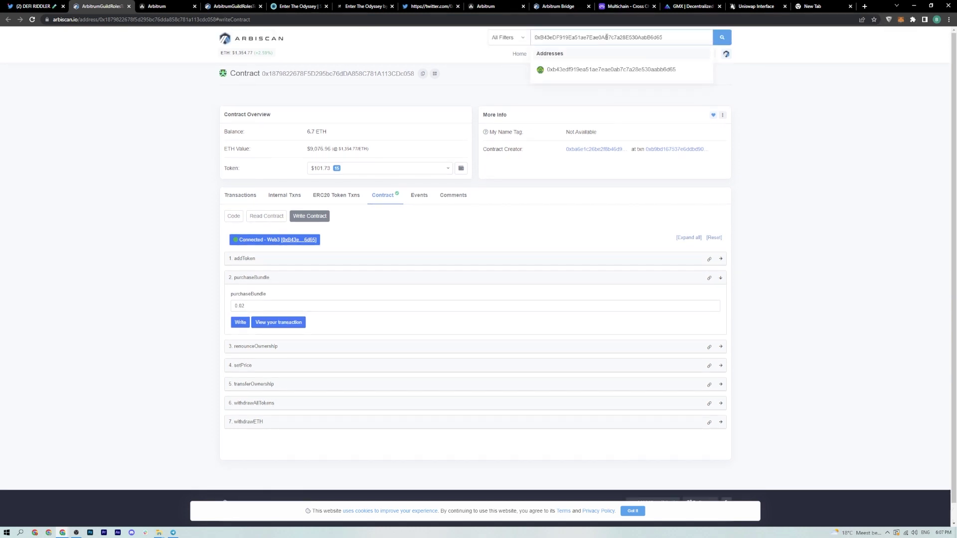
{"action": "key", "text": "Return"}
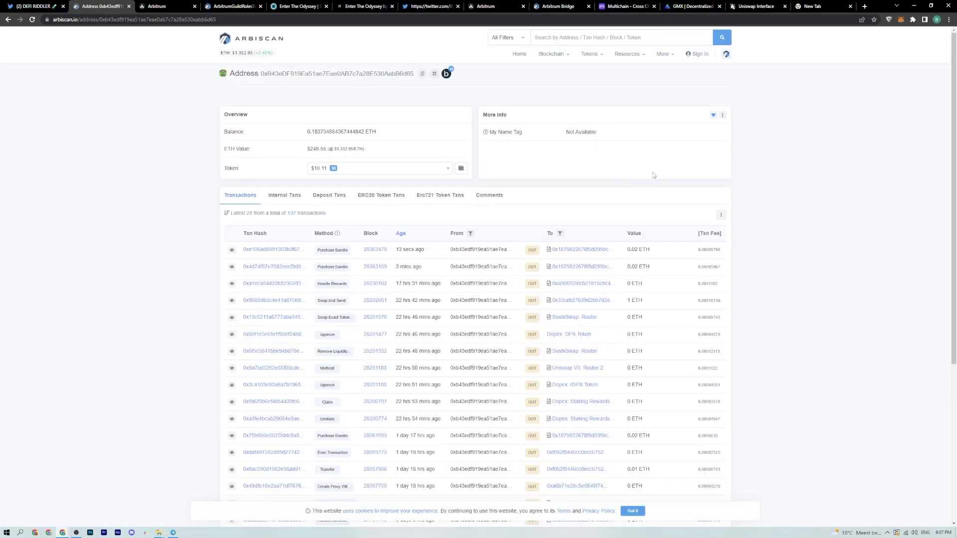
{"action": "left_click", "coordinate": [381, 195]}
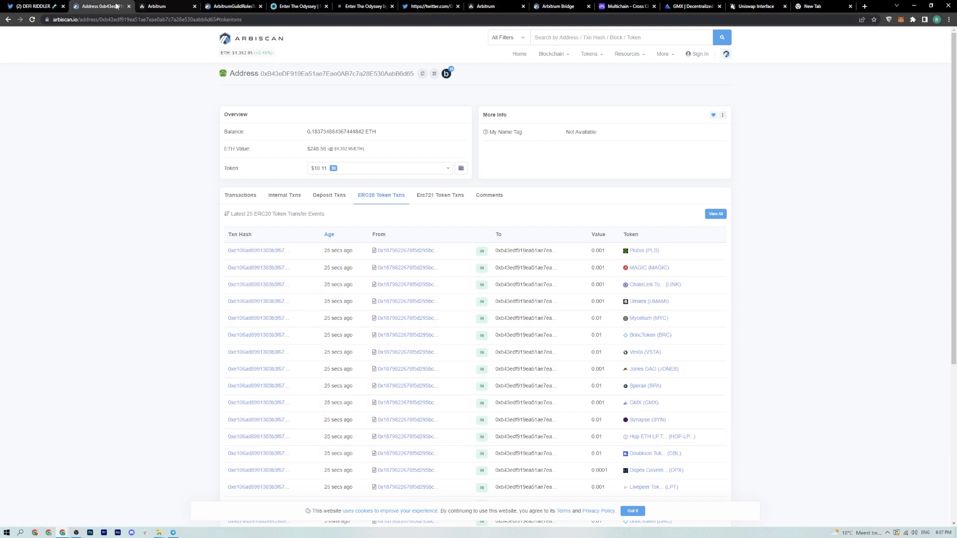
{"action": "left_click", "coordinate": [234, 7]}
{"action": "left_click", "coordinate": [167, 6]}
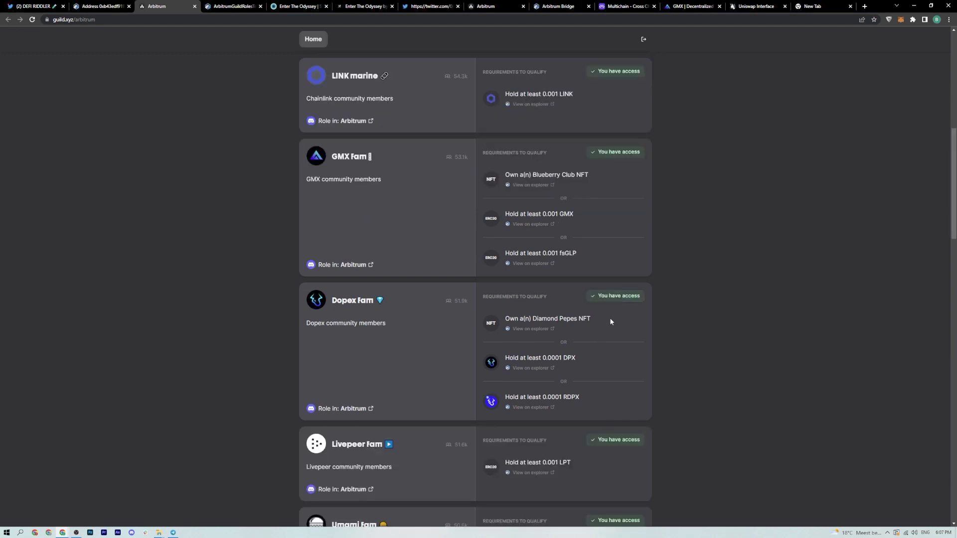
- Check the Guild.xyz Arbitrum roles show 'You have access', then return to the Twitter thread
{"action": "scroll", "coordinate": [626, 282], "scroll_direction": "down", "scroll_amount": 12}
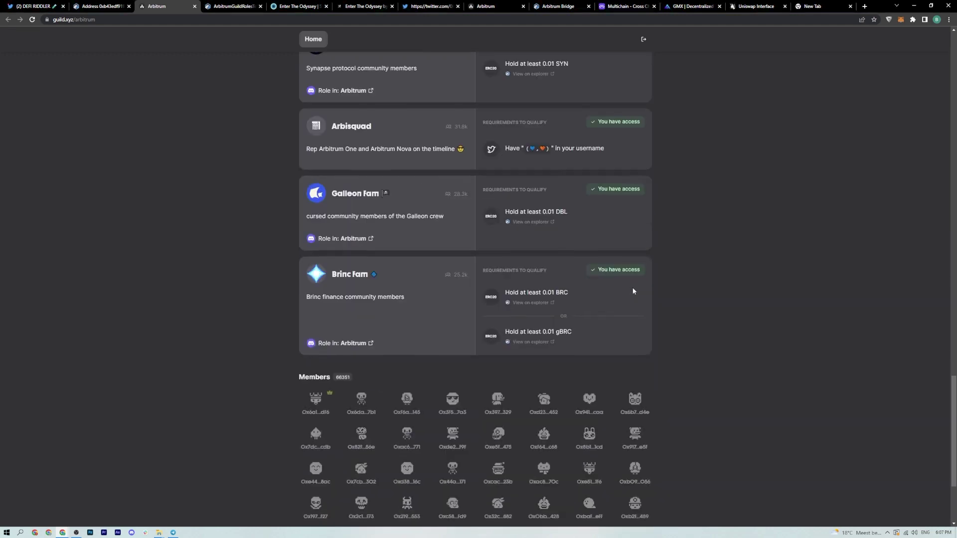
{"action": "left_click", "coordinate": [31, 6]}
{"action": "scroll", "coordinate": [518, 214], "scroll_direction": "down", "scroll_amount": 7}
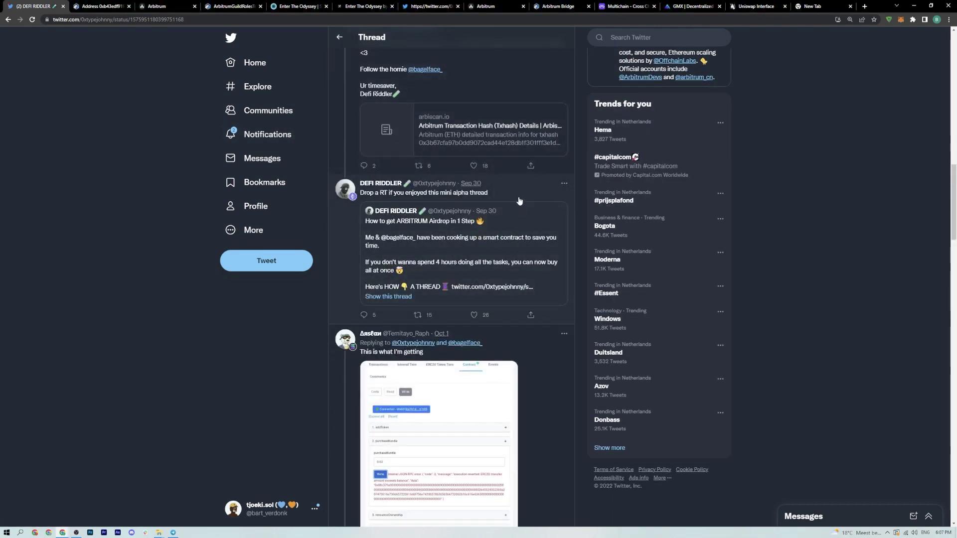
- Go back to the previous thread tweet and find the reply showing the failed gas estimate of about 106960.5 ETH
{"action": "scroll", "coordinate": [518, 199], "scroll_direction": "down", "scroll_amount": 5}
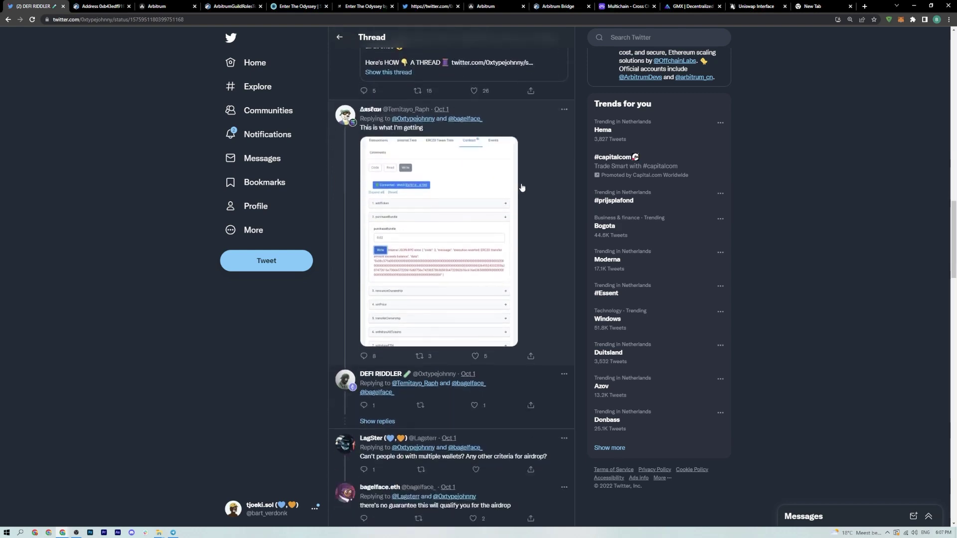
{"action": "scroll", "coordinate": [523, 185], "scroll_direction": "up", "scroll_amount": 15}
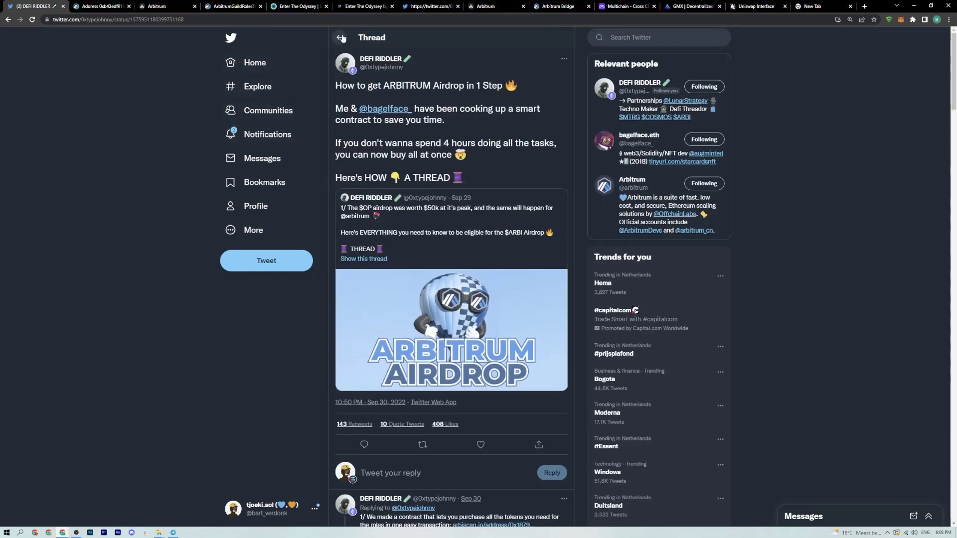
{"action": "left_click", "coordinate": [339, 37]}
{"action": "scroll", "coordinate": [640, 112], "scroll_direction": "down", "scroll_amount": 10}
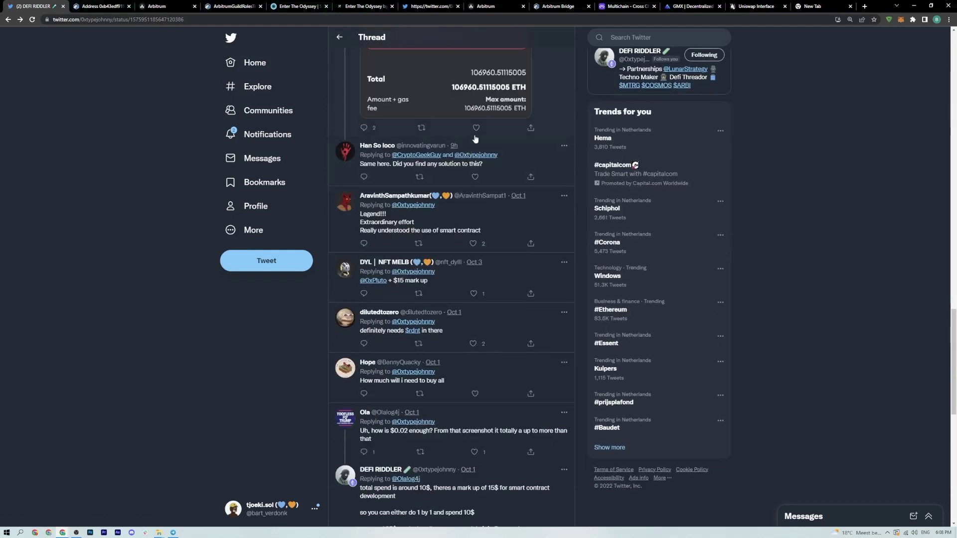
{"action": "scroll", "coordinate": [482, 149], "scroll_direction": "up", "scroll_amount": 1}
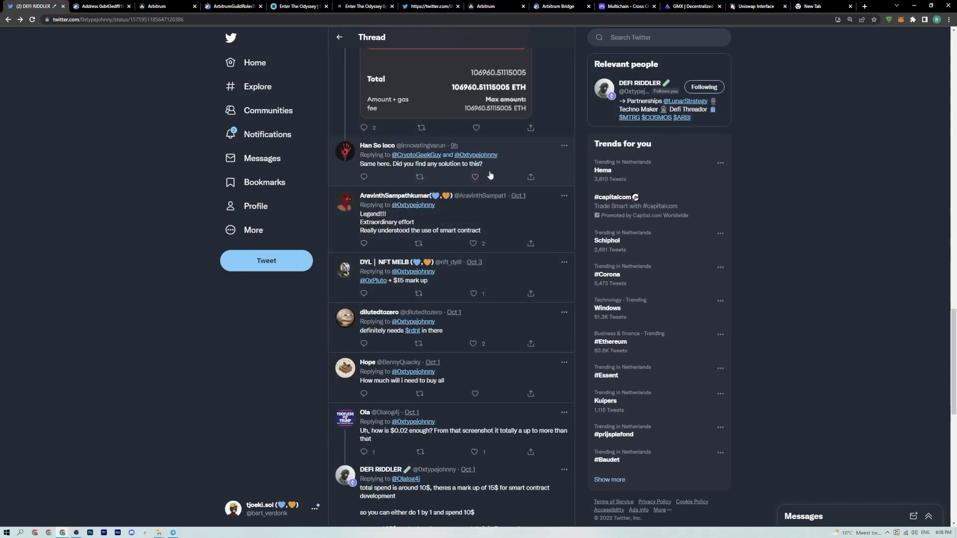
{"action": "scroll", "coordinate": [567, 146], "scroll_direction": "up", "scroll_amount": 1}
{"action": "scroll", "coordinate": [567, 146], "scroll_direction": "up", "scroll_amount": 3}
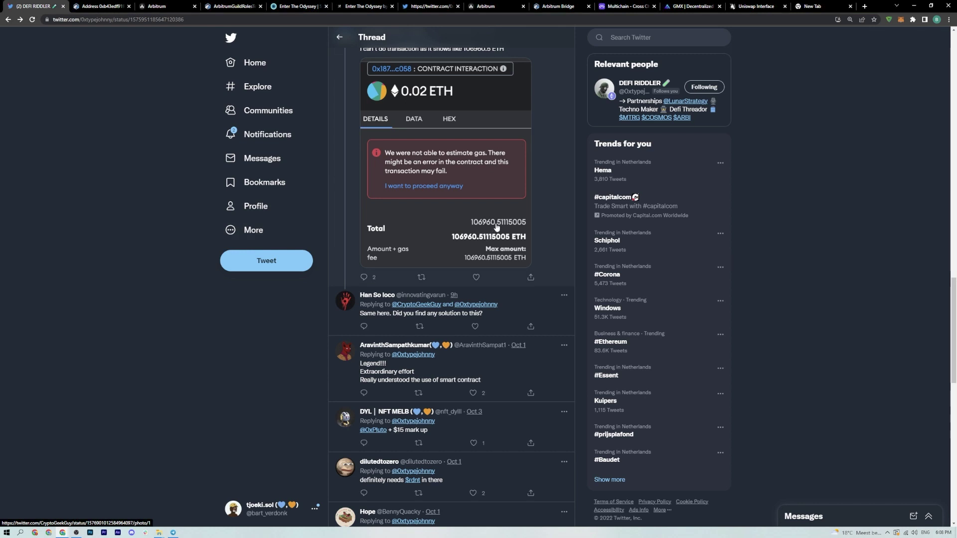
{"action": "scroll", "coordinate": [474, 212], "scroll_direction": "up", "scroll_amount": 4}
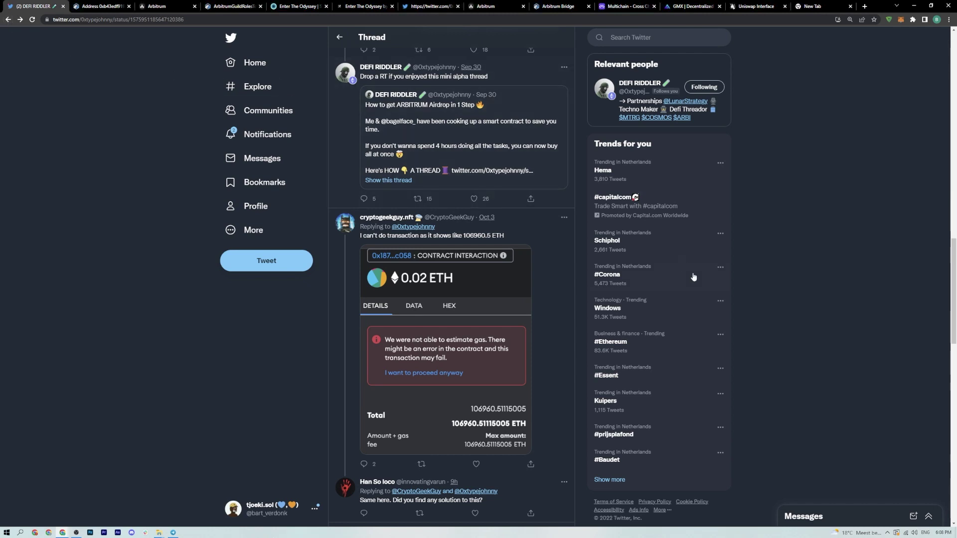
{"action": "left_click", "coordinate": [110, 19]}
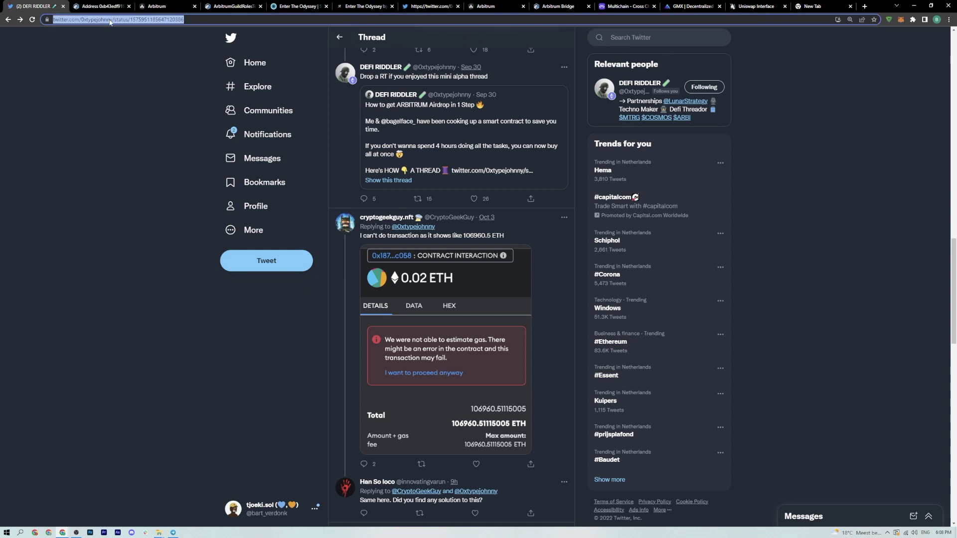
- Open the Multichain bridge router and fill in the full 0.1837 ETH balance
{"action": "type", "text": "mu"}
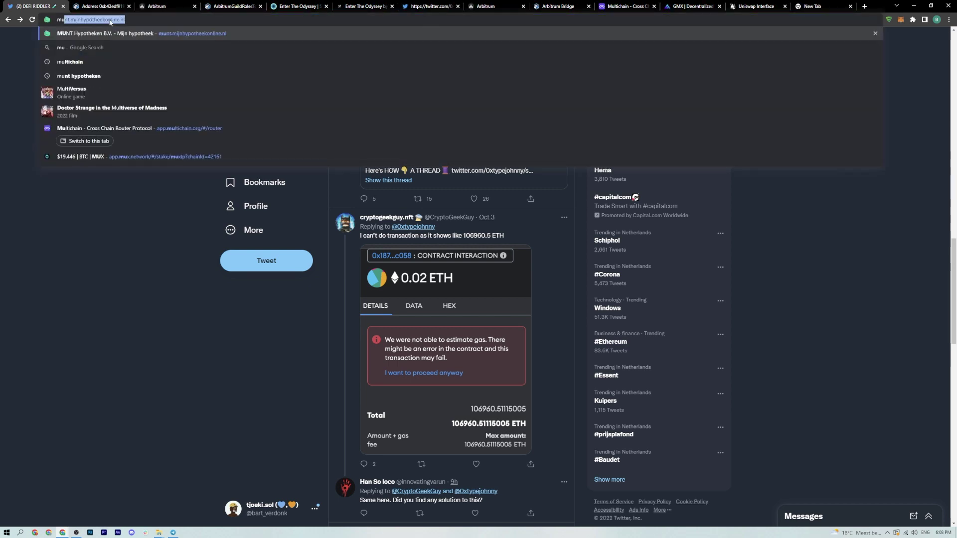
{"action": "left_click", "coordinate": [135, 129]}
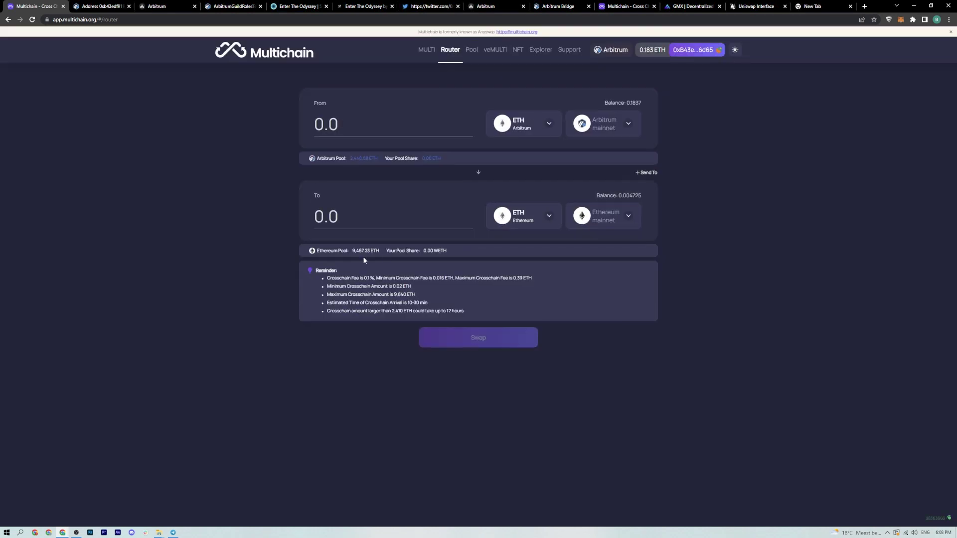
{"action": "left_click", "coordinate": [636, 103]}
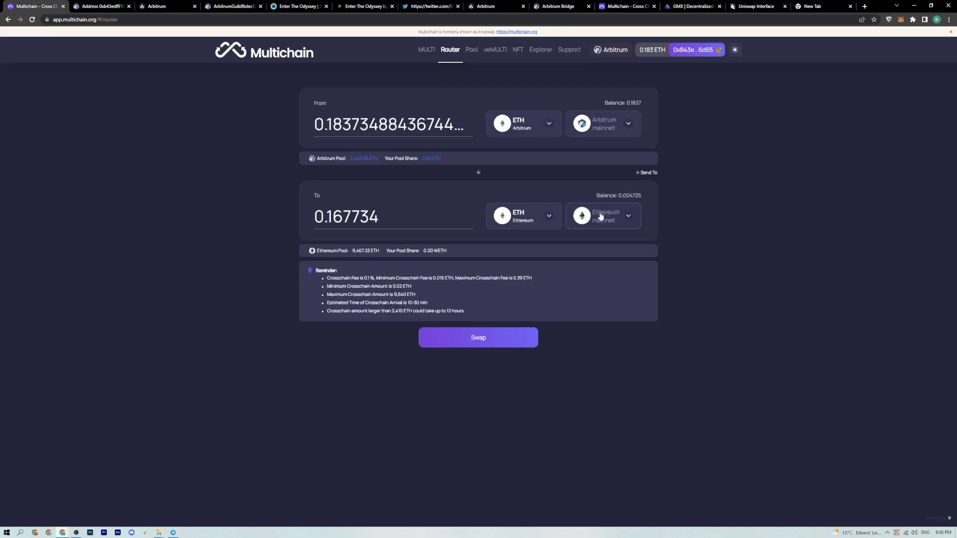
- Try Cronos and Heco as destinations, settling on OKC mainnet
{"action": "left_click", "coordinate": [600, 230]}
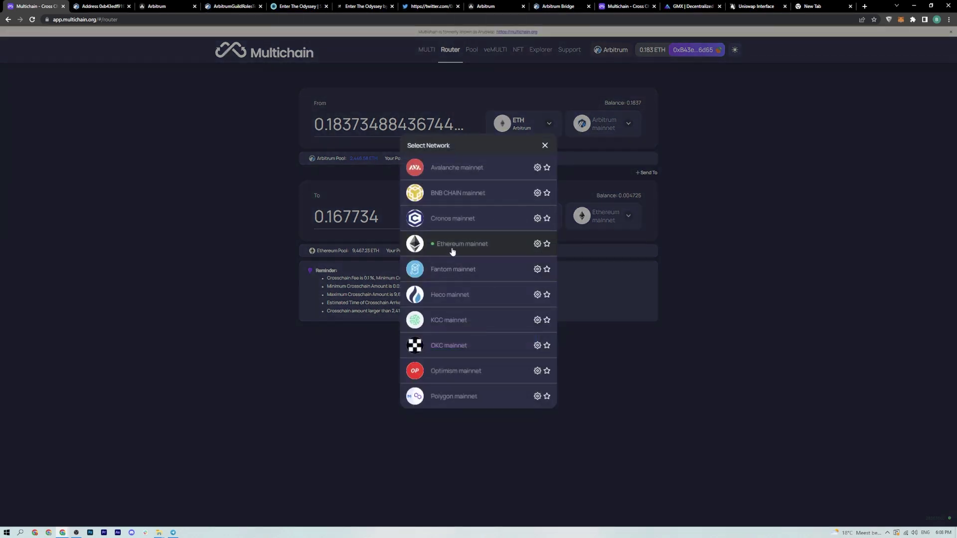
{"action": "left_click", "coordinate": [435, 223]}
{"action": "left_click", "coordinate": [629, 222]}
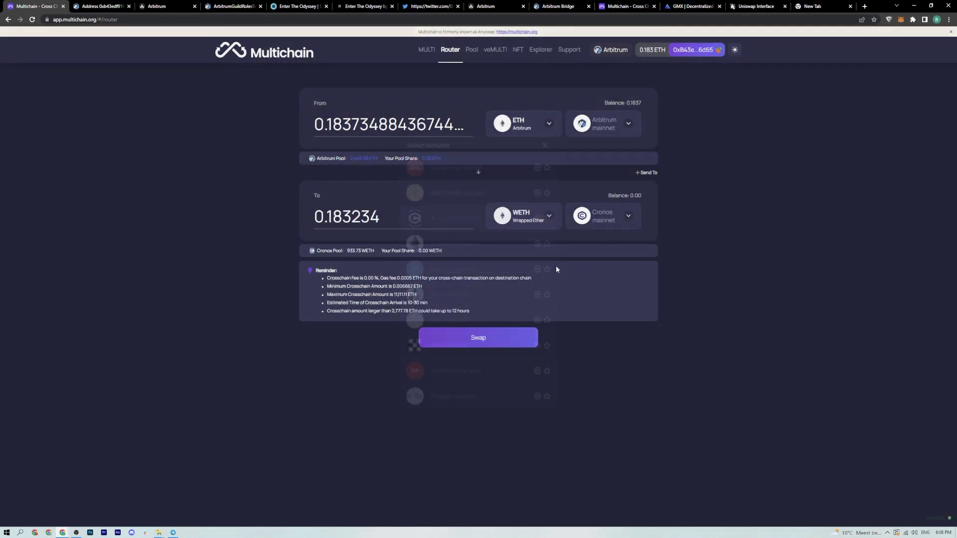
{"action": "left_click", "coordinate": [459, 302]}
{"action": "left_click", "coordinate": [629, 216]}
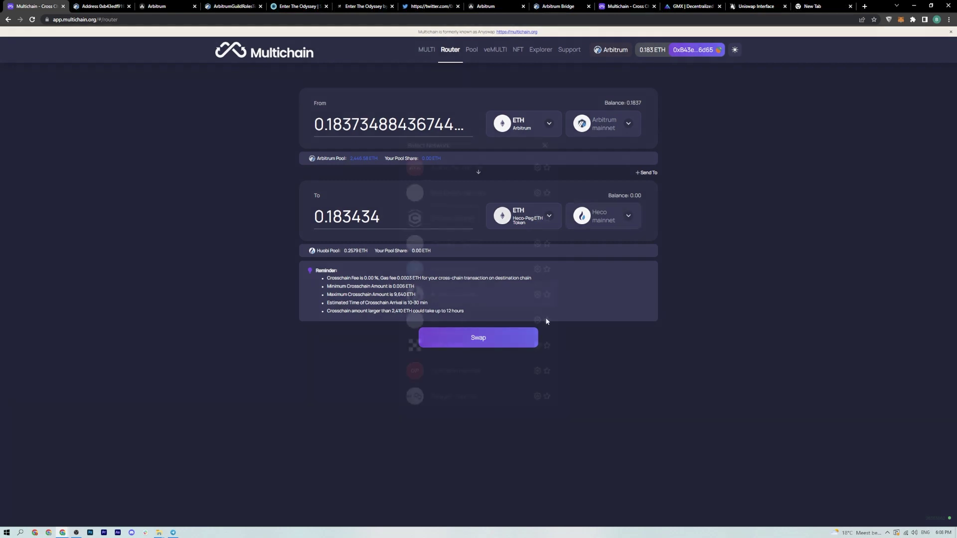
{"action": "left_click", "coordinate": [495, 352]}
{"action": "left_click", "coordinate": [629, 217]}
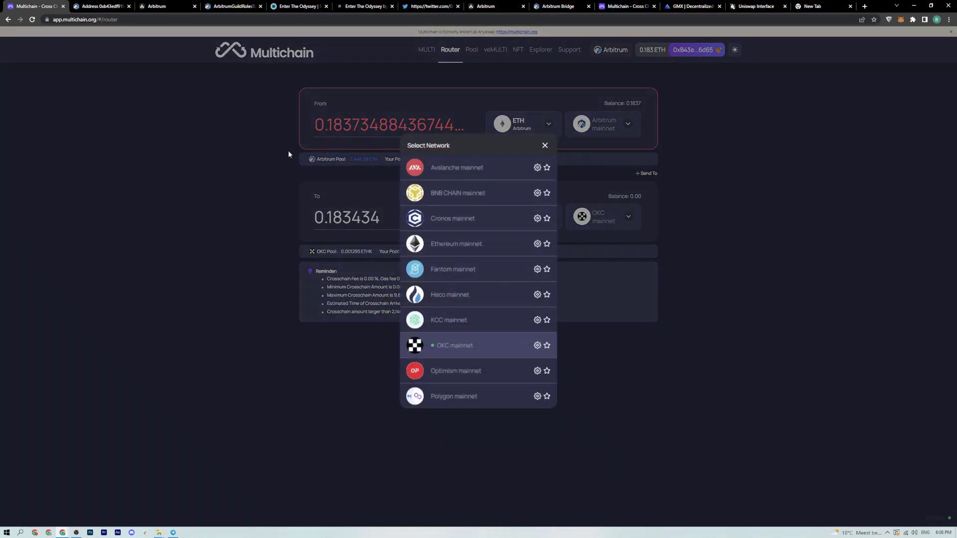
{"action": "left_click", "coordinate": [792, 267]}
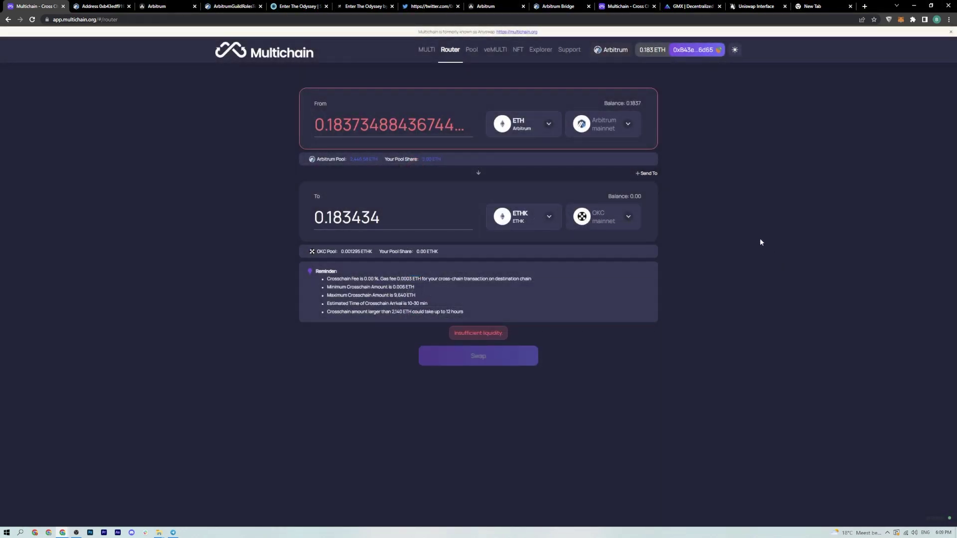